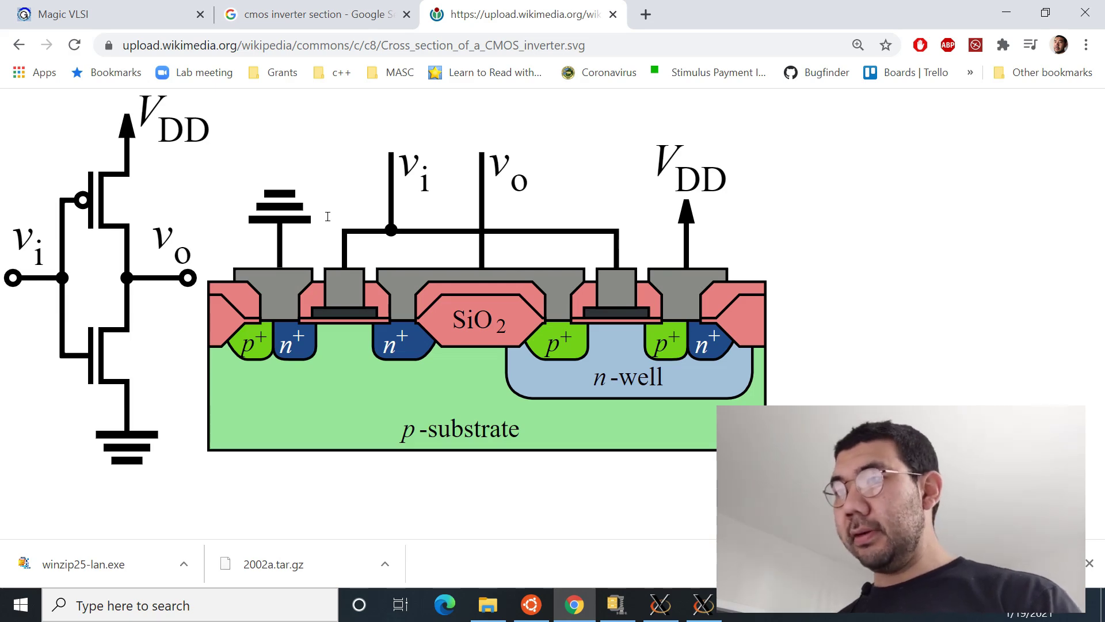
- Leave the Chrome cross-section diagram and return to the Magic layout window
{"action": "key", "text": "alt+Tab"}
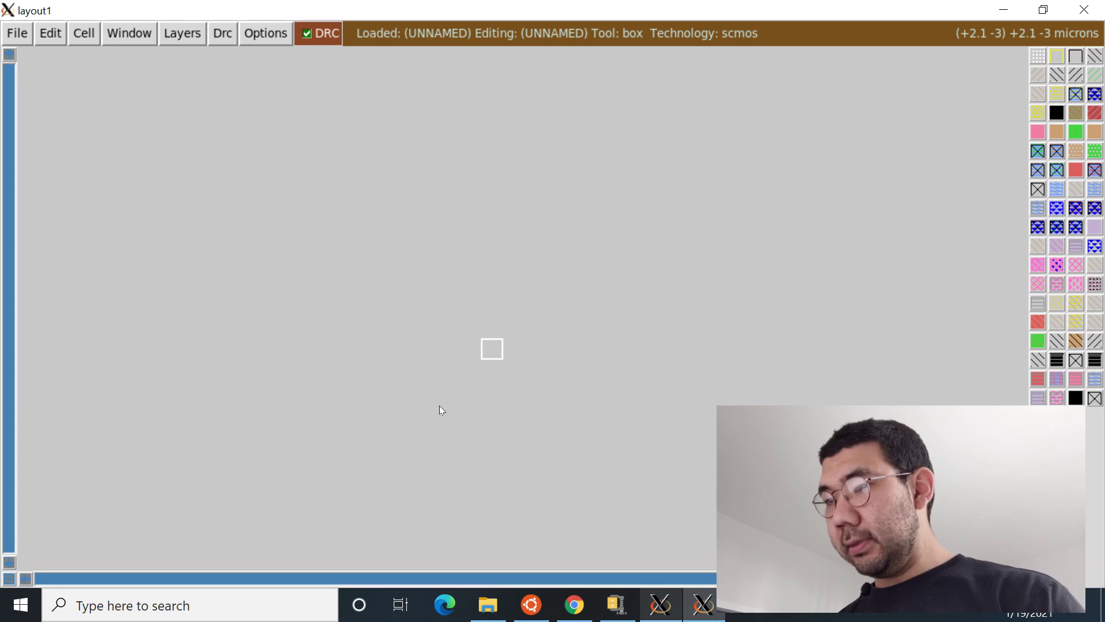
- Enable the layout grid with the 'grid on' command in the tkcon console
{"action": "key", "text": "alt+Tab"}
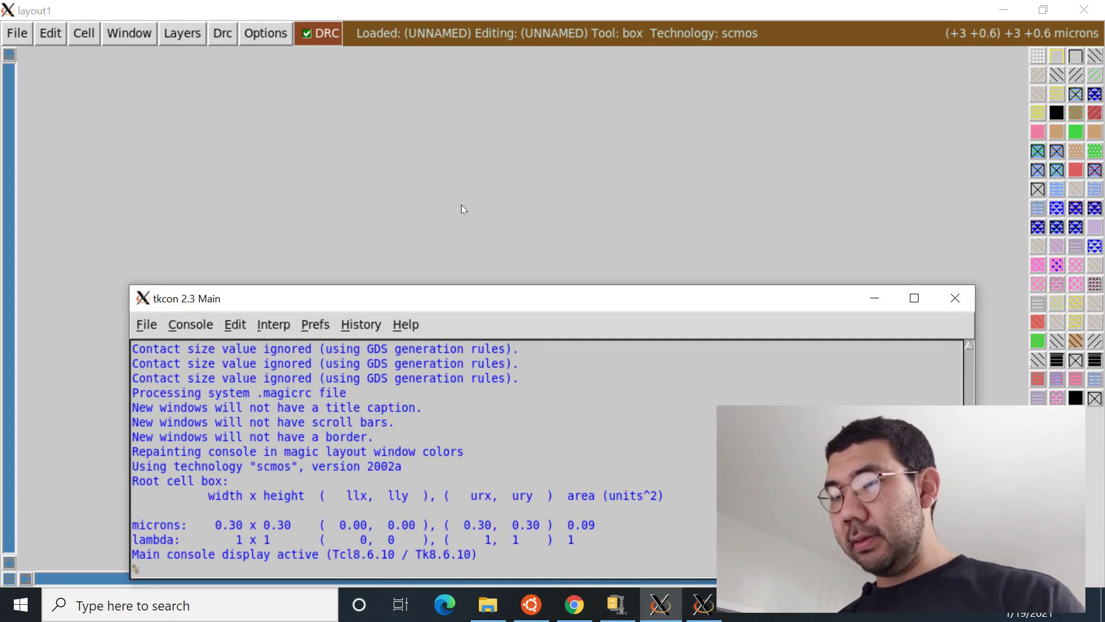
{"action": "type", "text": "gr"}
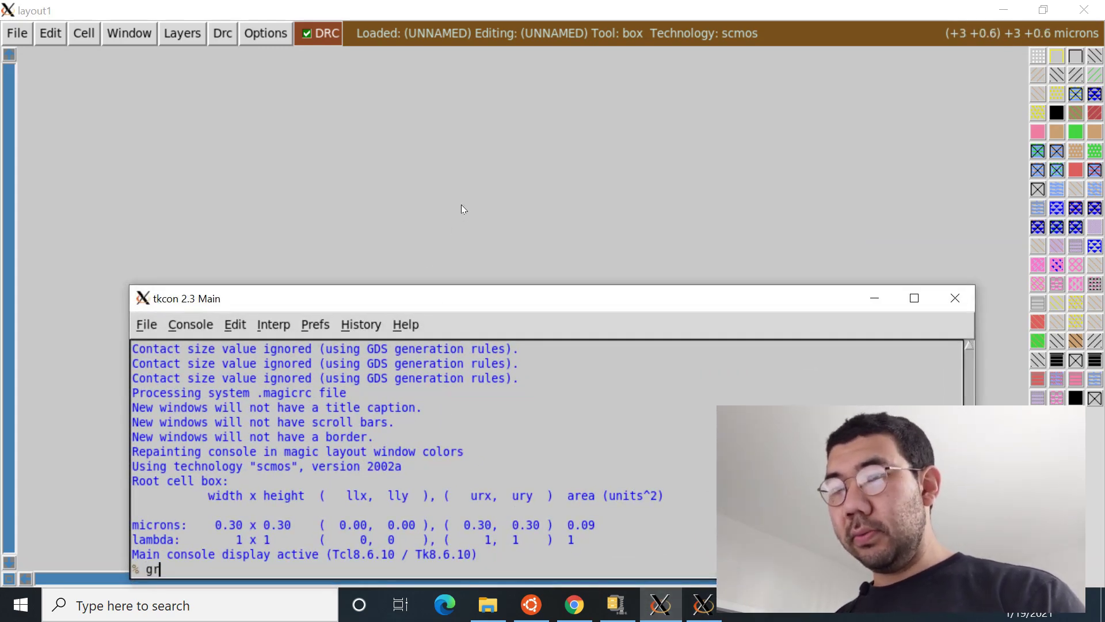
{"action": "type", "text": "id"}
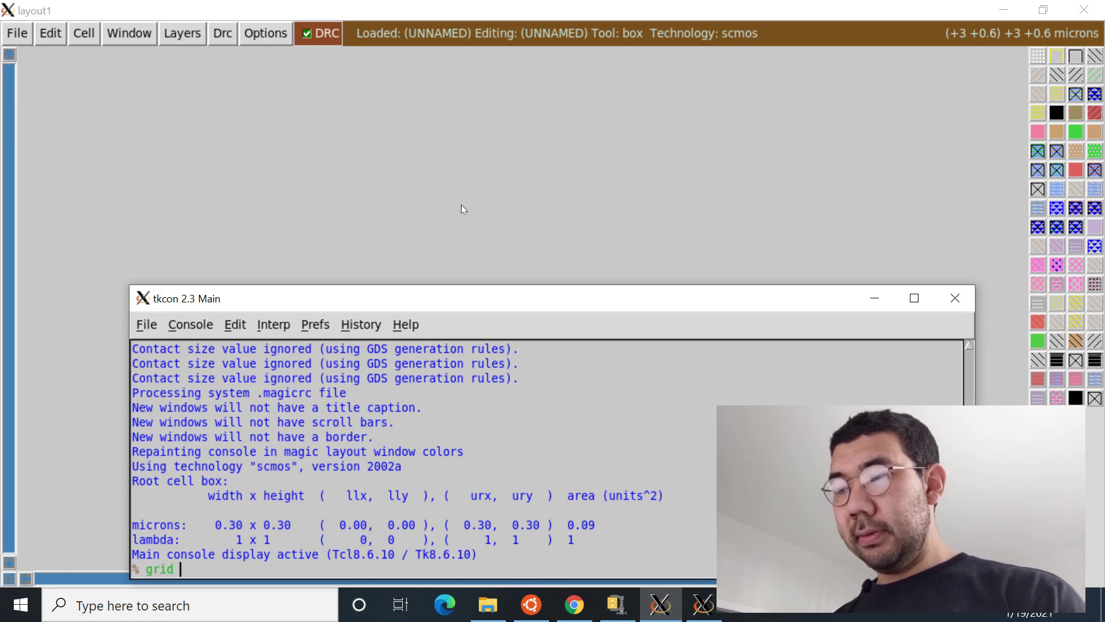
{"action": "type", "text": " on"}
{"action": "key", "text": "Return"}
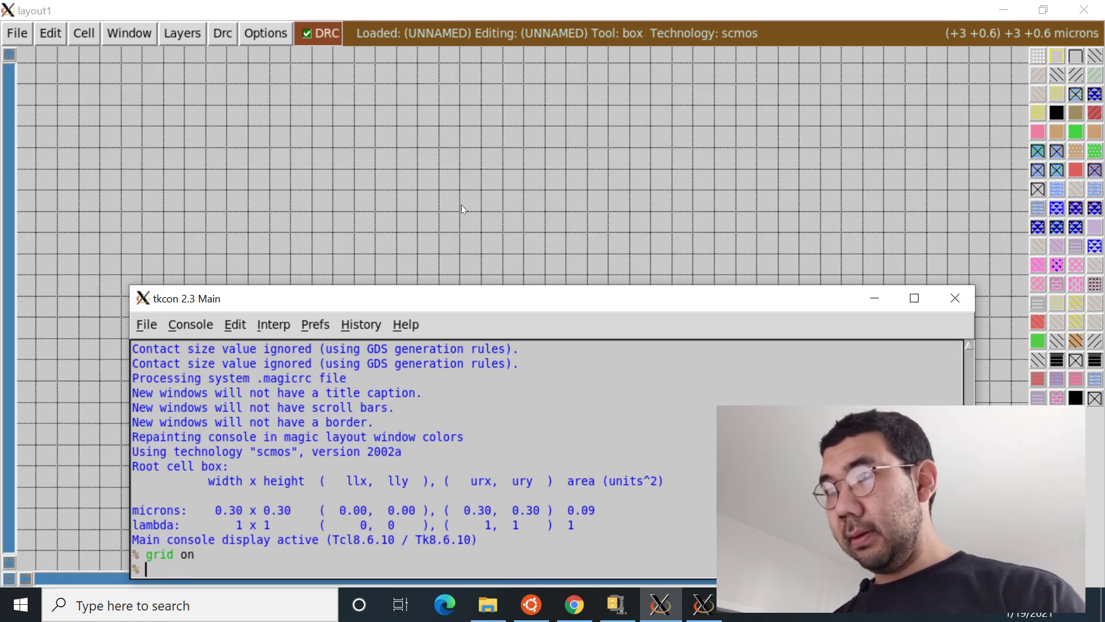
{"action": "left_click", "coordinate": [449, 15]}
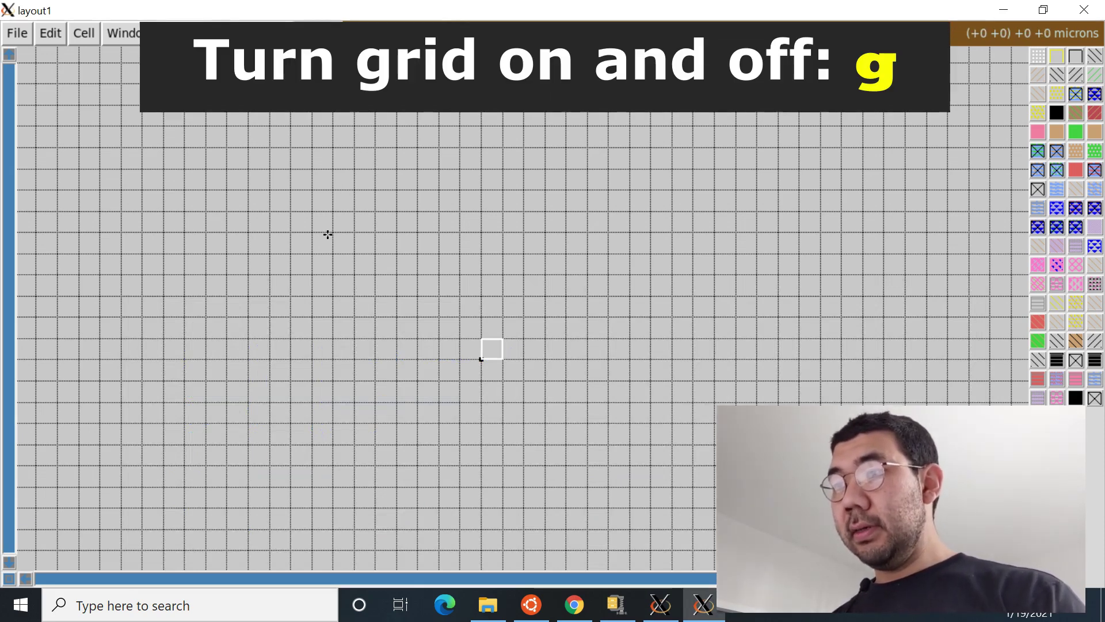
- Toggle the layout grid off and back on with g, then view the Chrome cross-section
{"action": "key", "text": "g"}
{"action": "key", "text": "g"}
{"action": "key", "text": "g"}
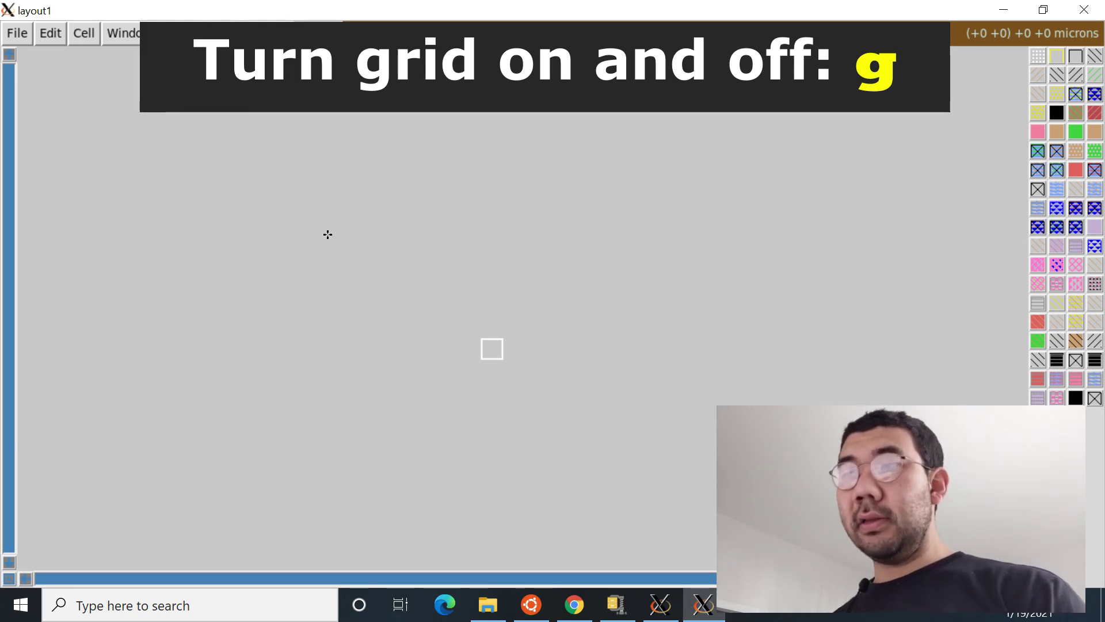
{"action": "key", "text": "g"}
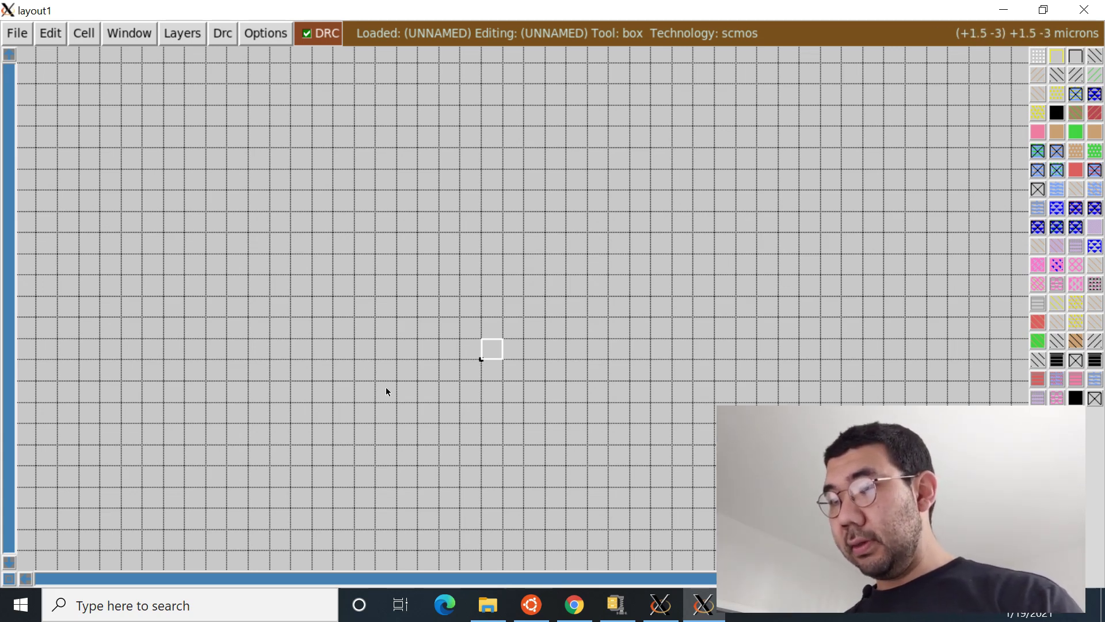
{"action": "key", "text": "alt+Tab"}
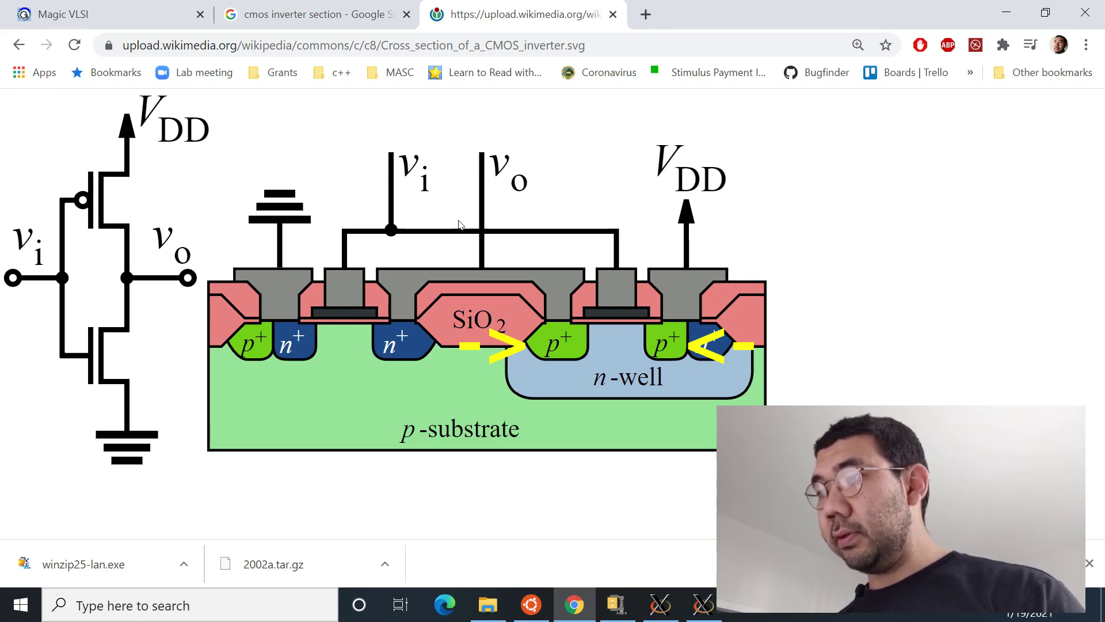
- Return from the Chrome diagram to the gridded Magic layout1 window
{"action": "key", "text": "alt+Tab"}
{"action": "key", "text": "alt+Tab"}
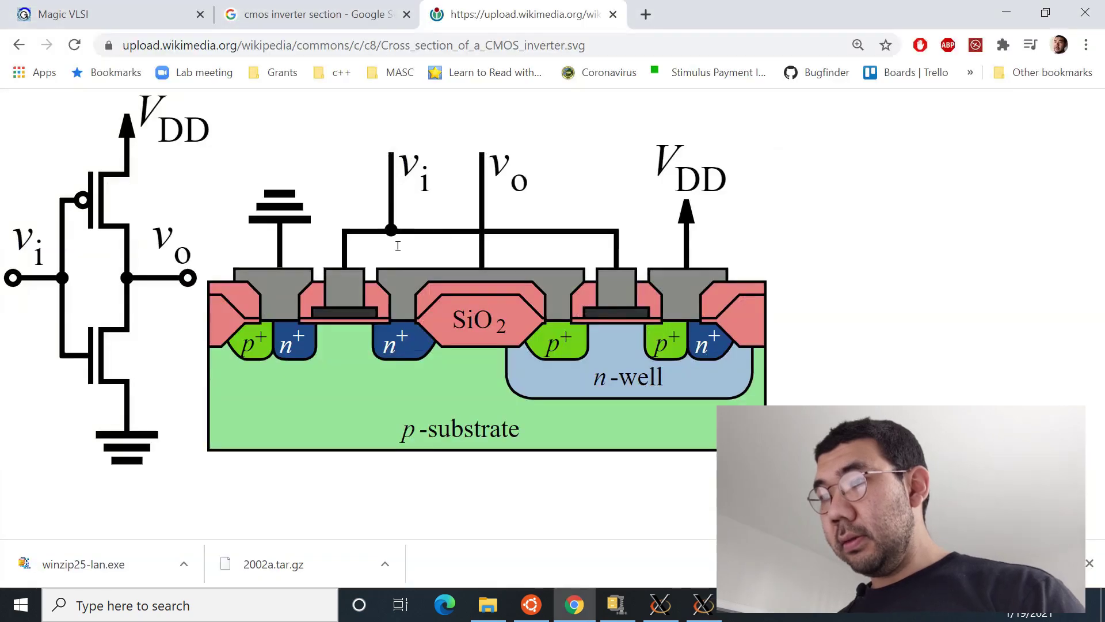
{"action": "key", "text": "alt+Tab"}
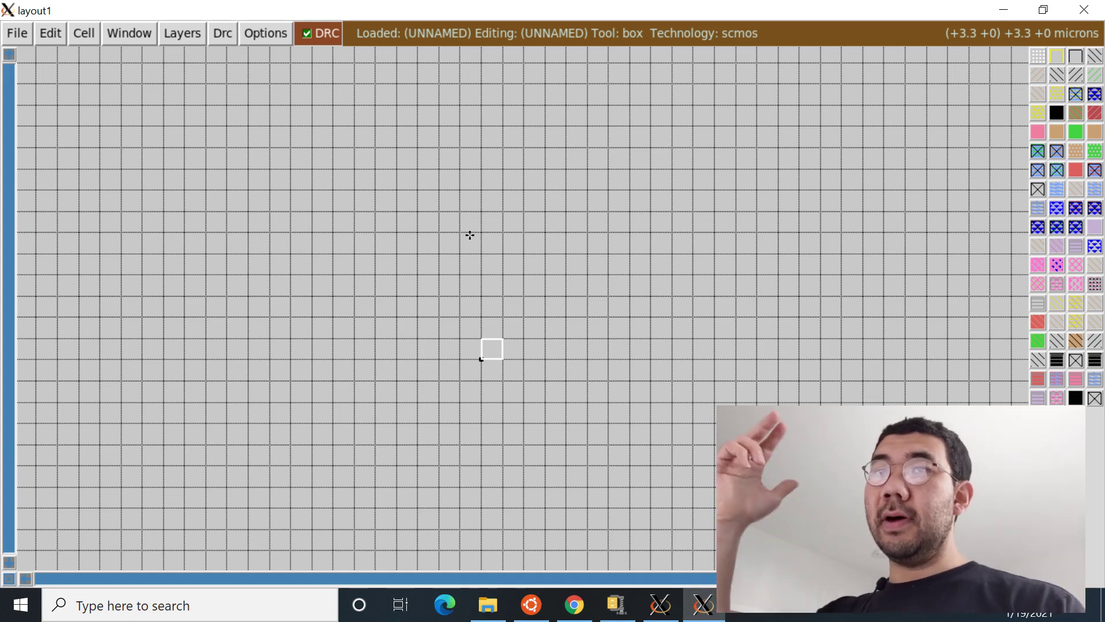
- Draw a tall box with left and right clicks, then settle its lower-left corner at the origin
{"action": "left_click", "coordinate": [352, 240]}
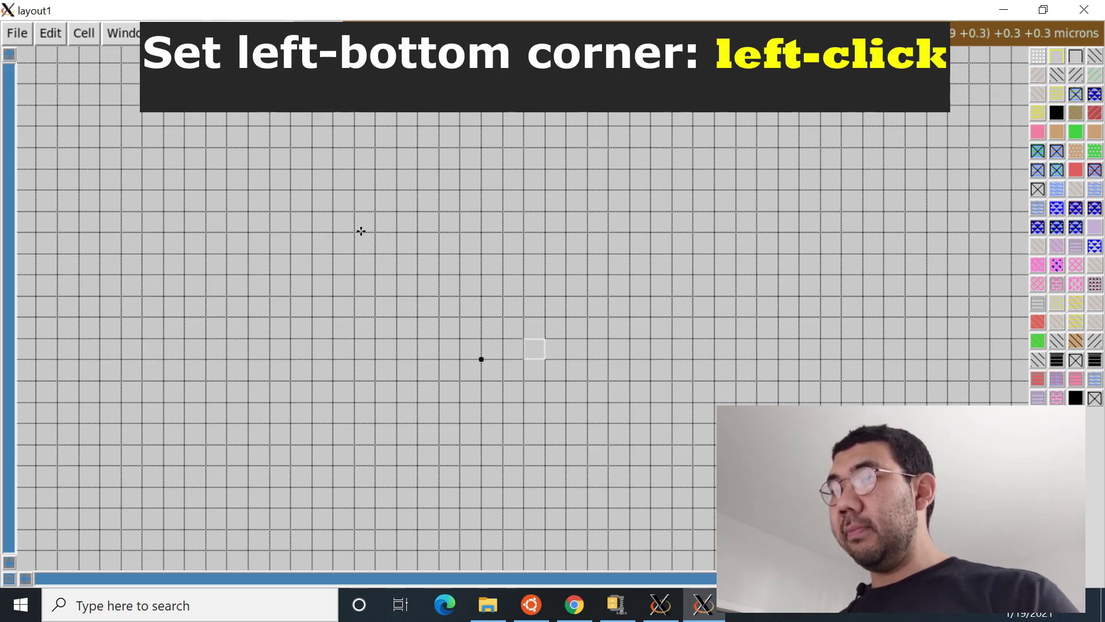
{"action": "right_click", "coordinate": [428, 186]}
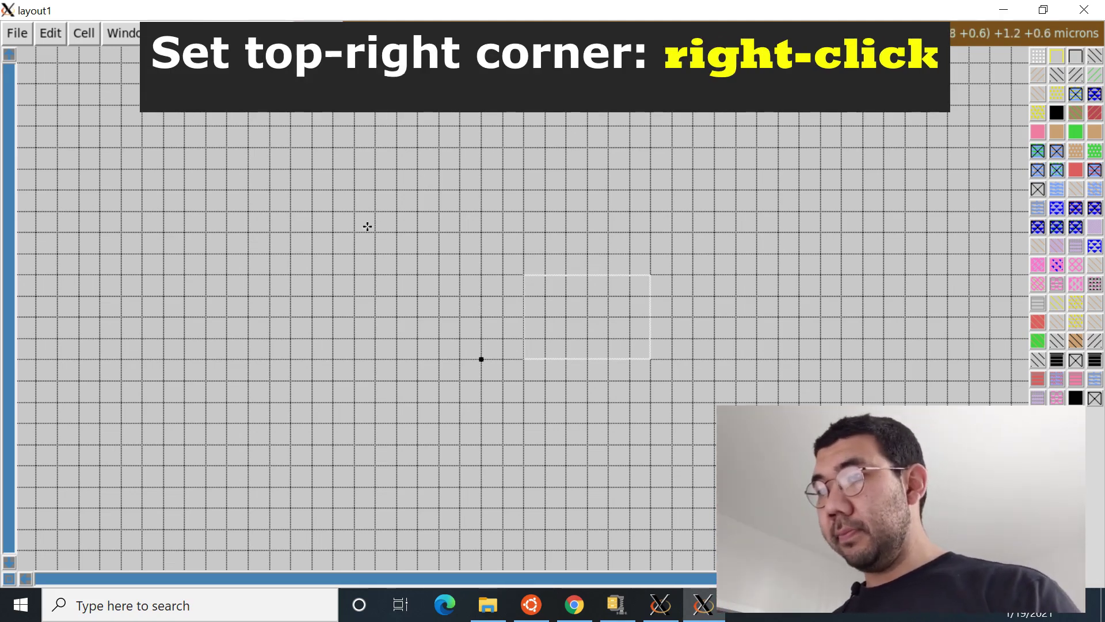
{"action": "left_click", "coordinate": [320, 239]}
{"action": "left_click", "coordinate": [280, 232]}
{"action": "left_click", "coordinate": [292, 282]}
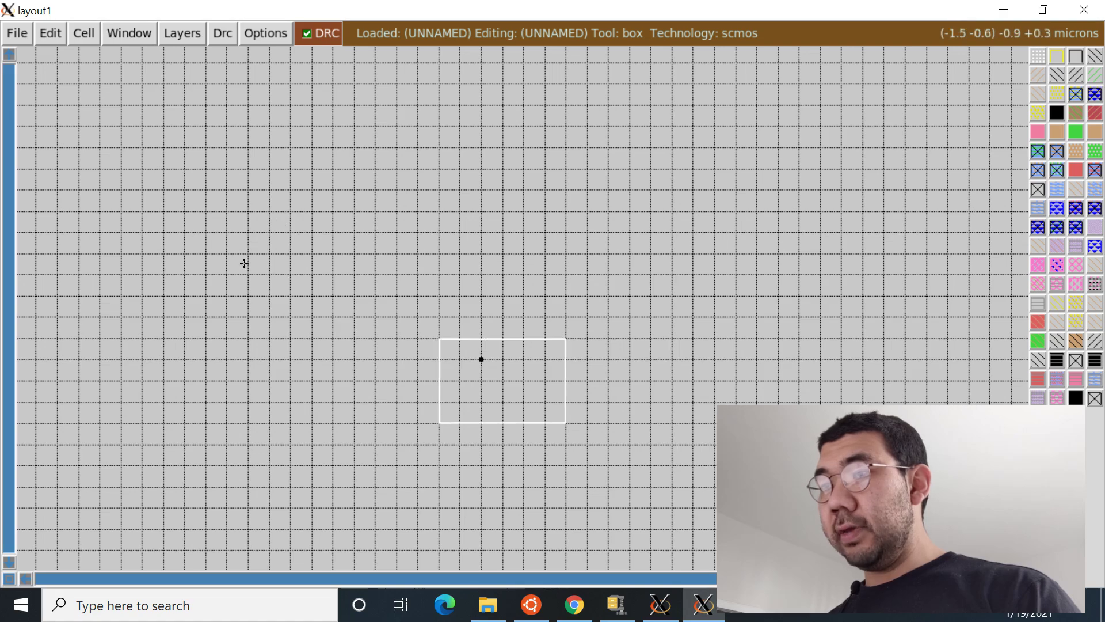
{"action": "left_click", "coordinate": [249, 257]}
{"action": "left_click", "coordinate": [254, 270]}
{"action": "left_click", "coordinate": [223, 290]}
{"action": "left_click", "coordinate": [184, 265]}
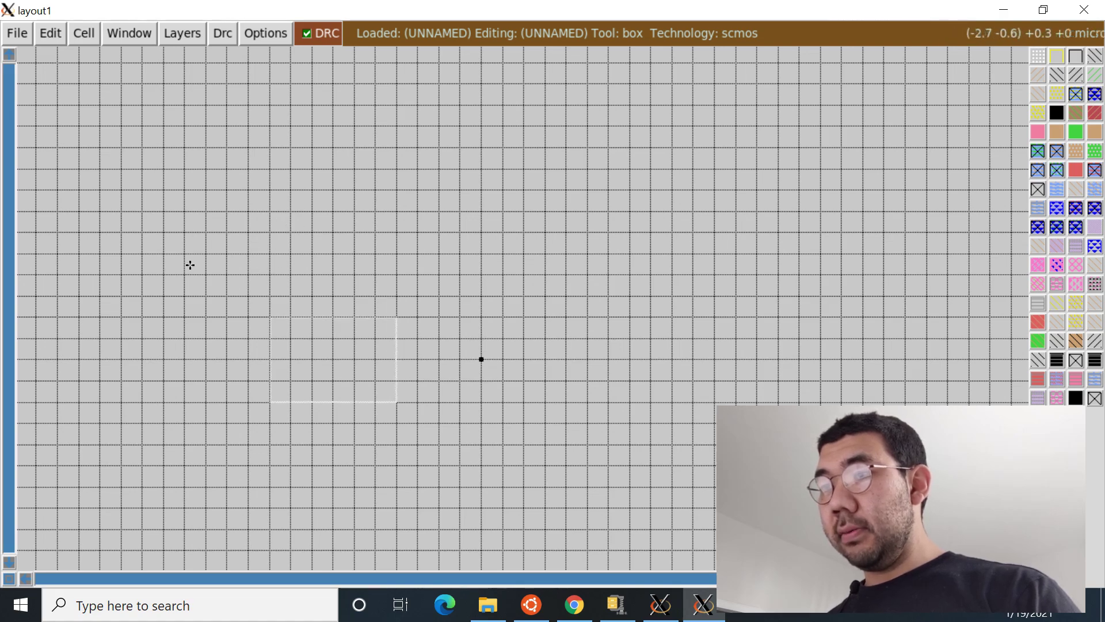
{"action": "left_click", "coordinate": [285, 188]}
{"action": "left_click", "coordinate": [368, 227]}
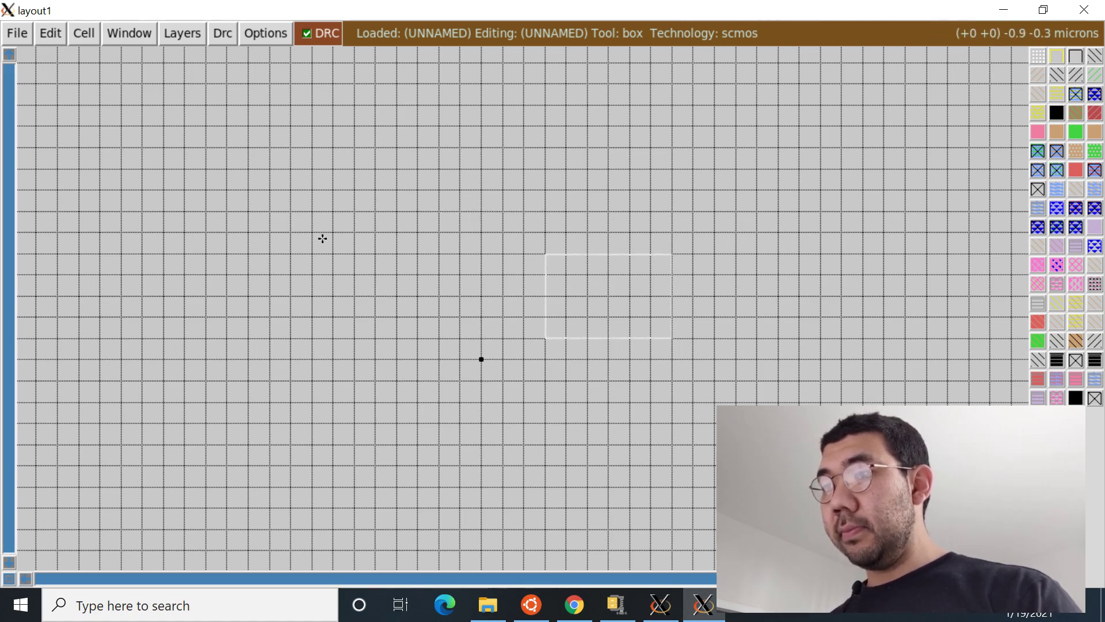
{"action": "left_click", "coordinate": [321, 239]}
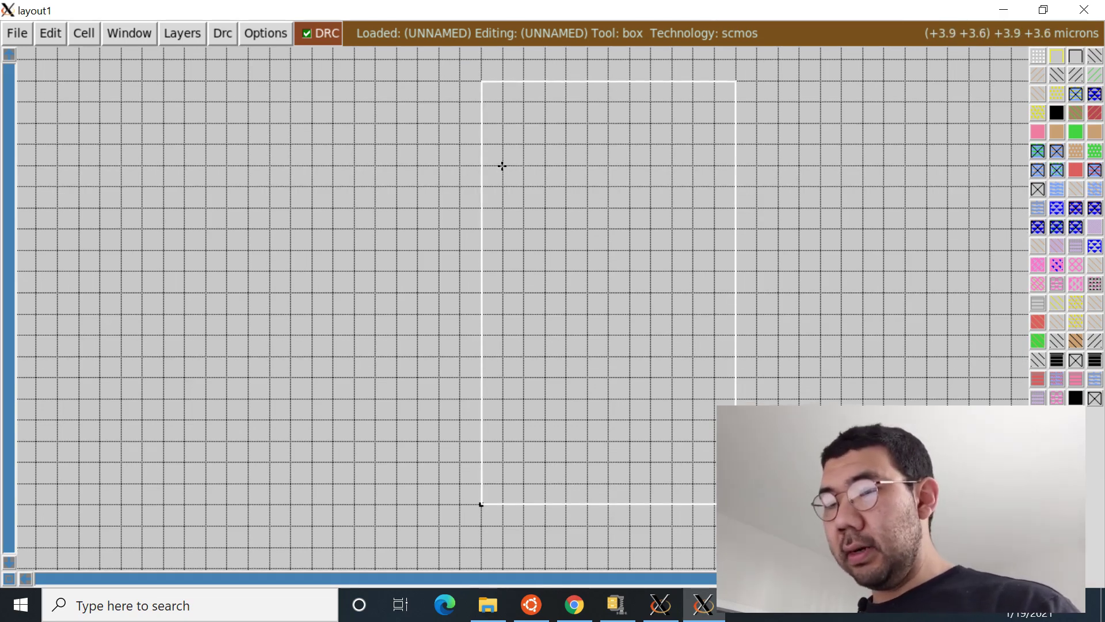
- Zoom to frame the tall box, then bring the tkcon console in front of the layout
{"action": "key", "text": "z"}
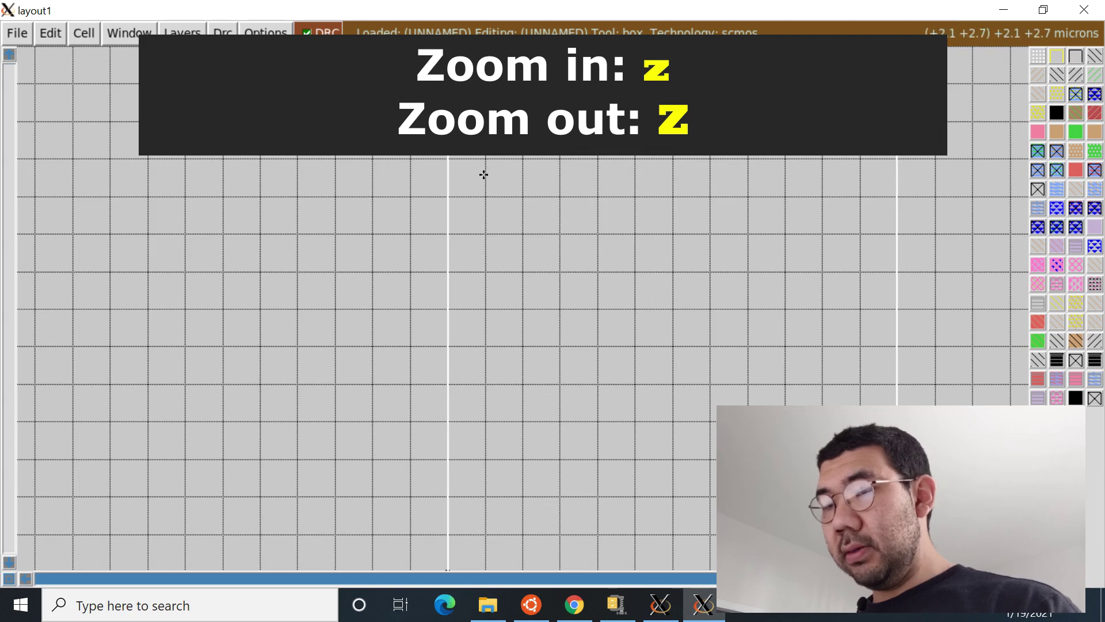
{"action": "key", "text": "z"}
{"action": "key", "text": "z"}
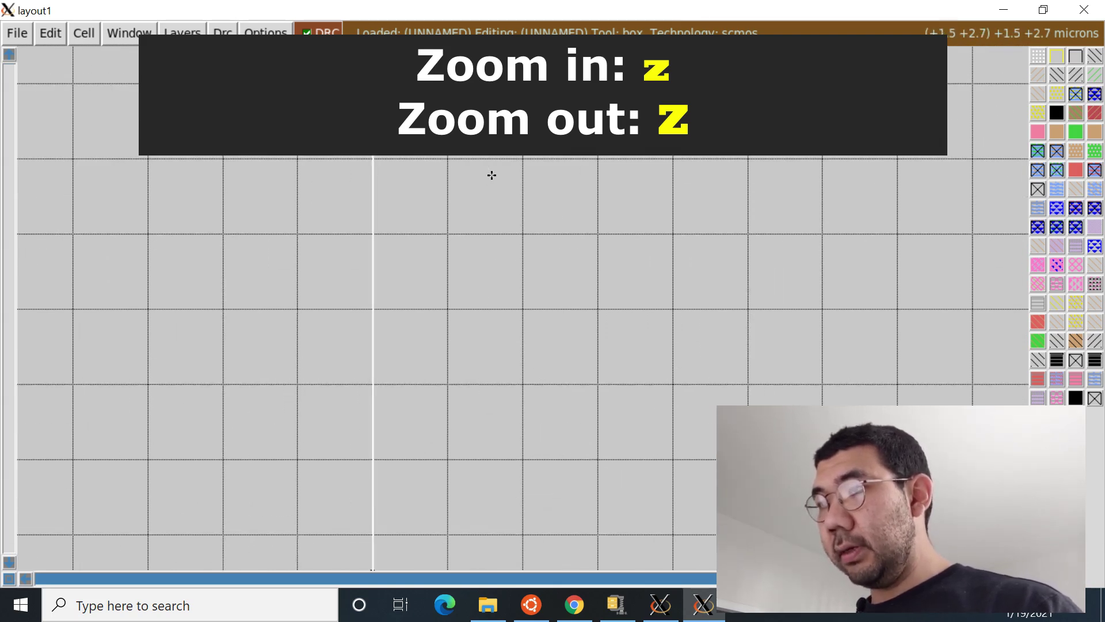
{"action": "key", "text": "shift+z"}
{"action": "key", "text": "shift+z"}
{"action": "key", "text": "shift+z"}
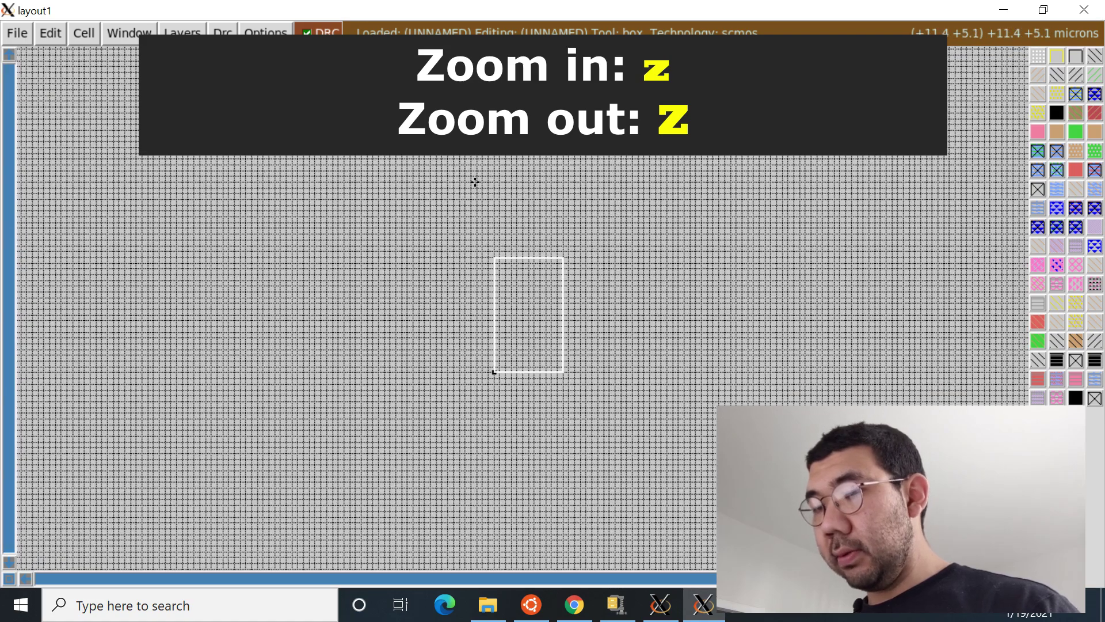
{"action": "key", "text": "z"}
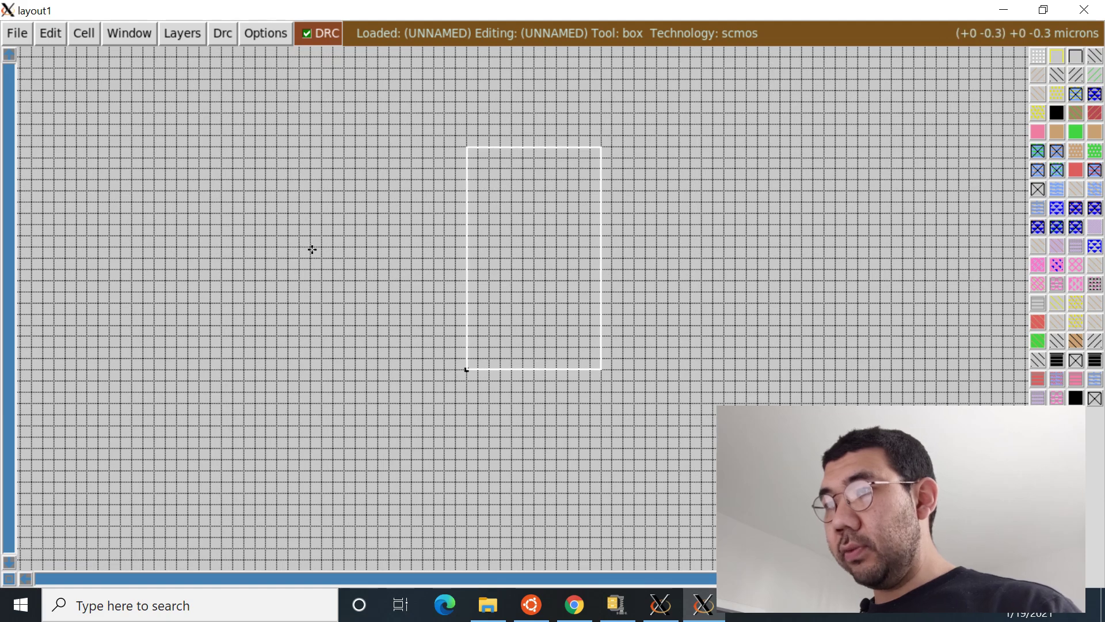
{"action": "key", "text": "alt+Tab"}
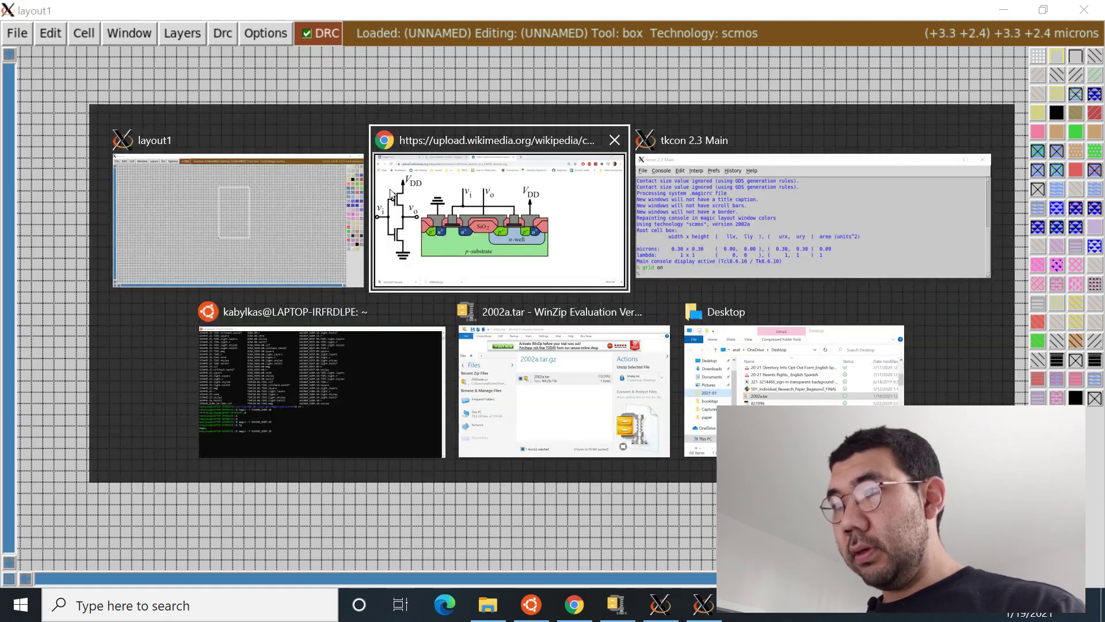
{"action": "key", "text": "alt+Tab"}
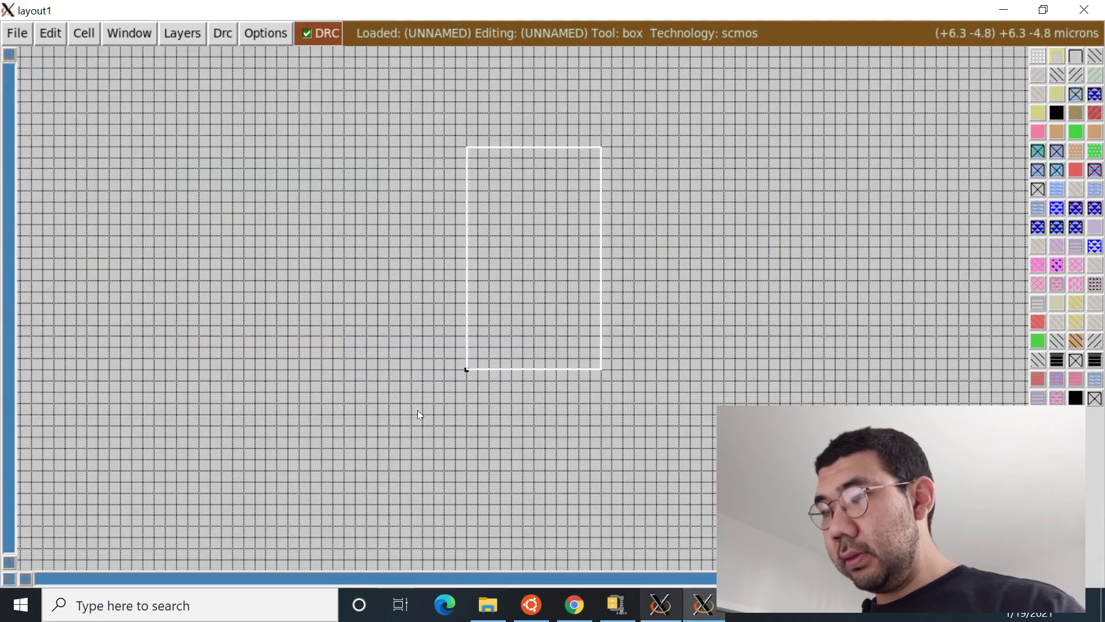
{"action": "key", "text": "alt+Tab"}
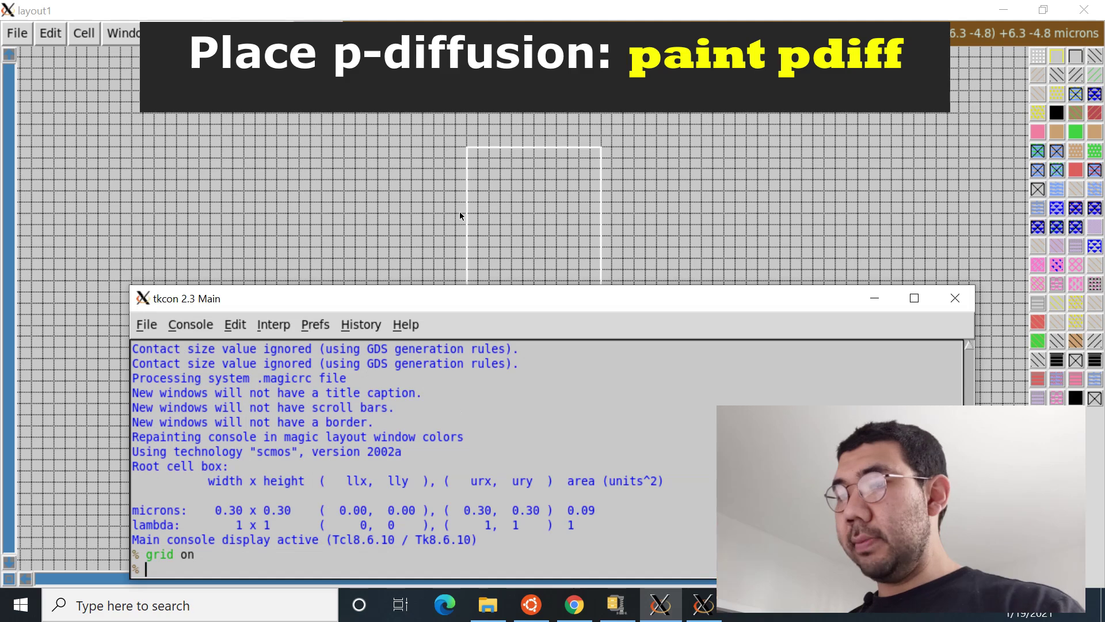
- Paint the box with p-diffusion using 'paint pdiff' in the tkcon console
{"action": "type", "text": "paint"}
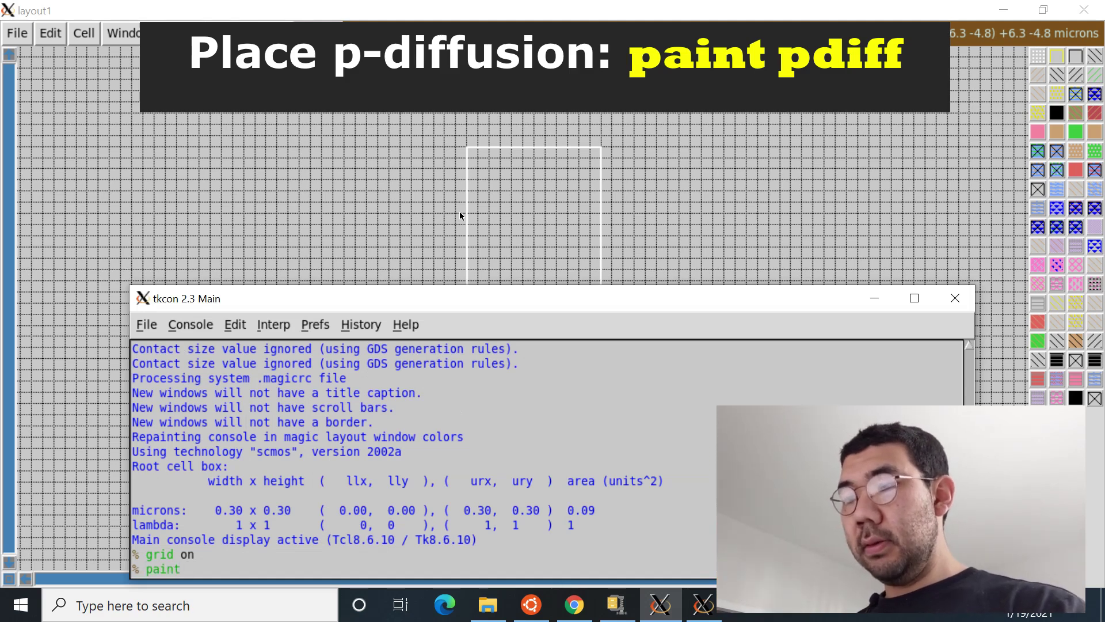
{"action": "type", "text": " pdiff"}
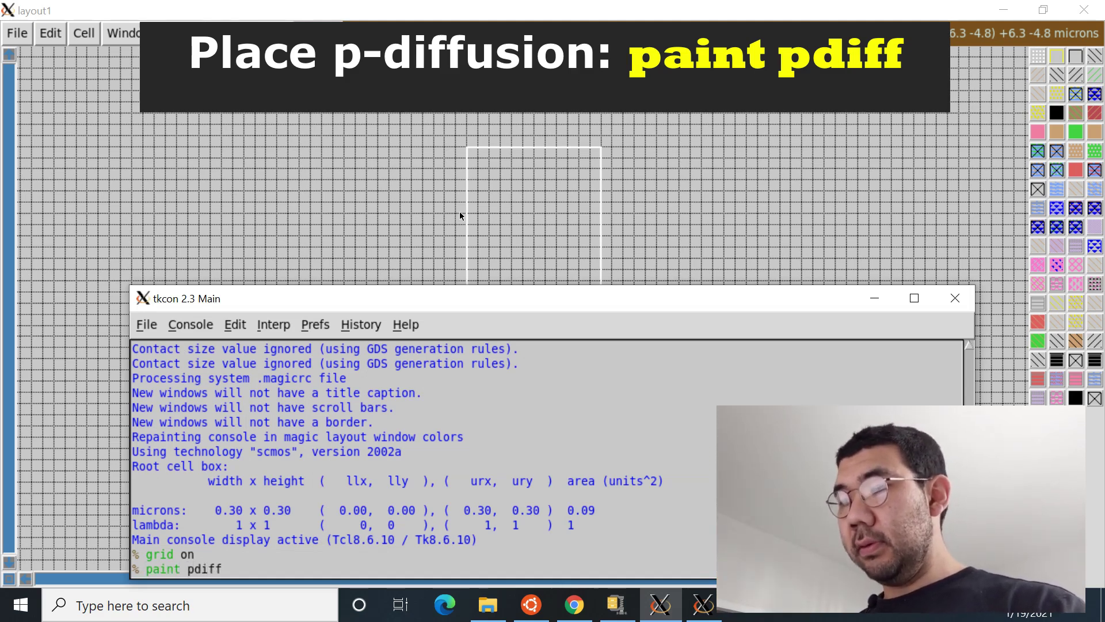
{"action": "key", "text": "Return"}
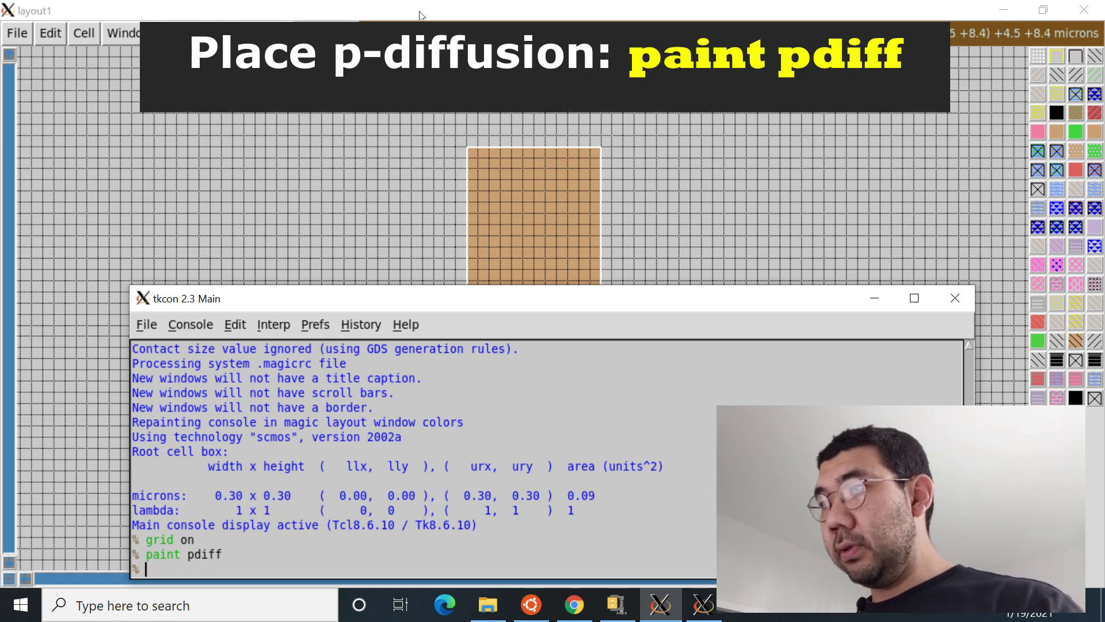
{"action": "left_click", "coordinate": [466, 369]}
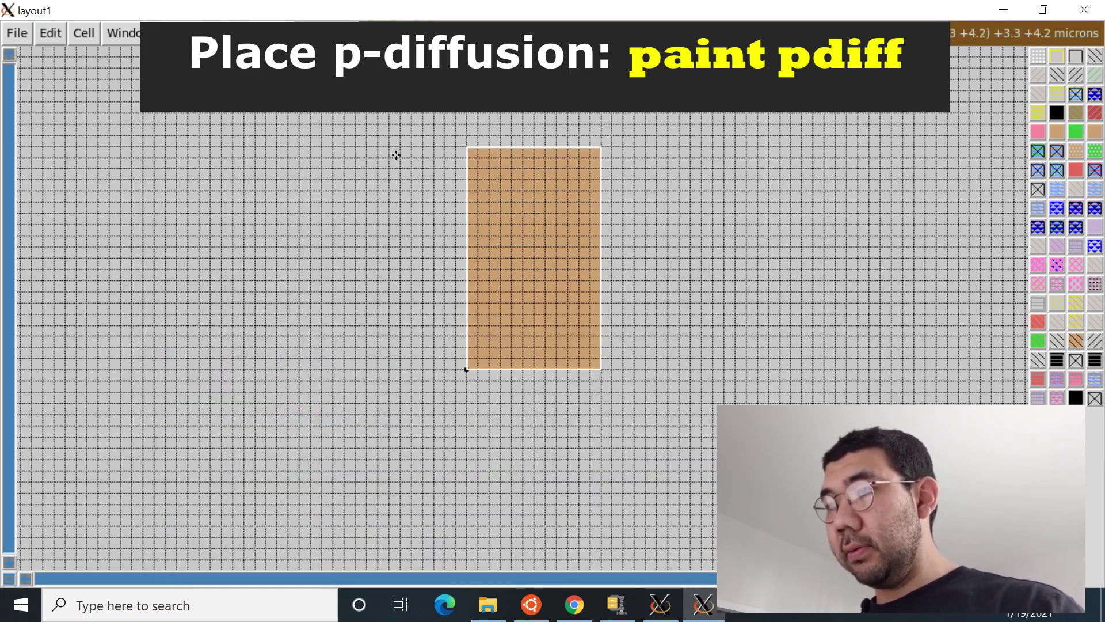
{"action": "left_click", "coordinate": [661, 604]}
- Check the Chrome cross-section reference, then return to the layout window
{"action": "key", "text": "alt+Tab"}
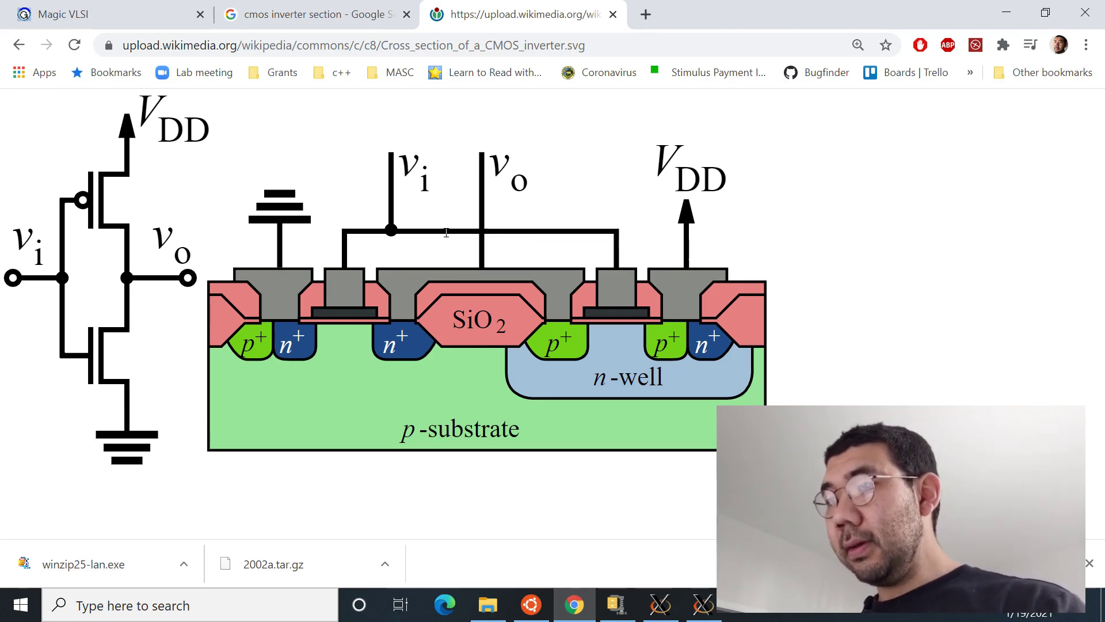
{"action": "key", "text": "alt+Tab"}
{"action": "scroll", "coordinate": [433, 239], "scroll_direction": "down", "scroll_amount": 1}
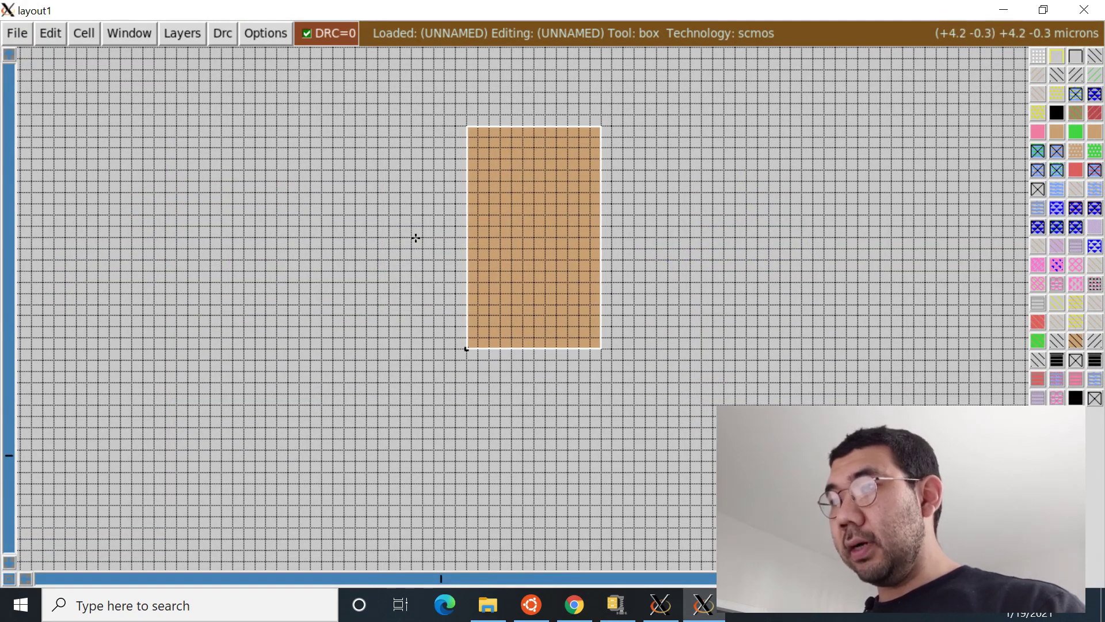
- Shrink and move the box just below the p-diffusion with a small gap, then zoom in
{"action": "scroll", "coordinate": [442, 223], "scroll_direction": "down", "scroll_amount": 1}
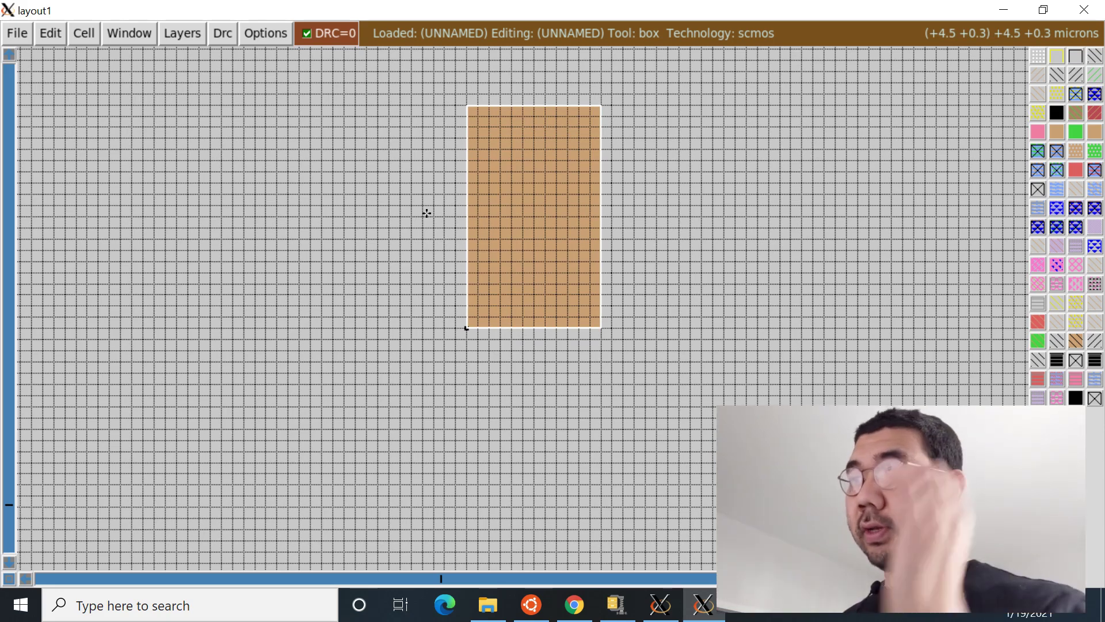
{"action": "left_click", "coordinate": [313, 323]}
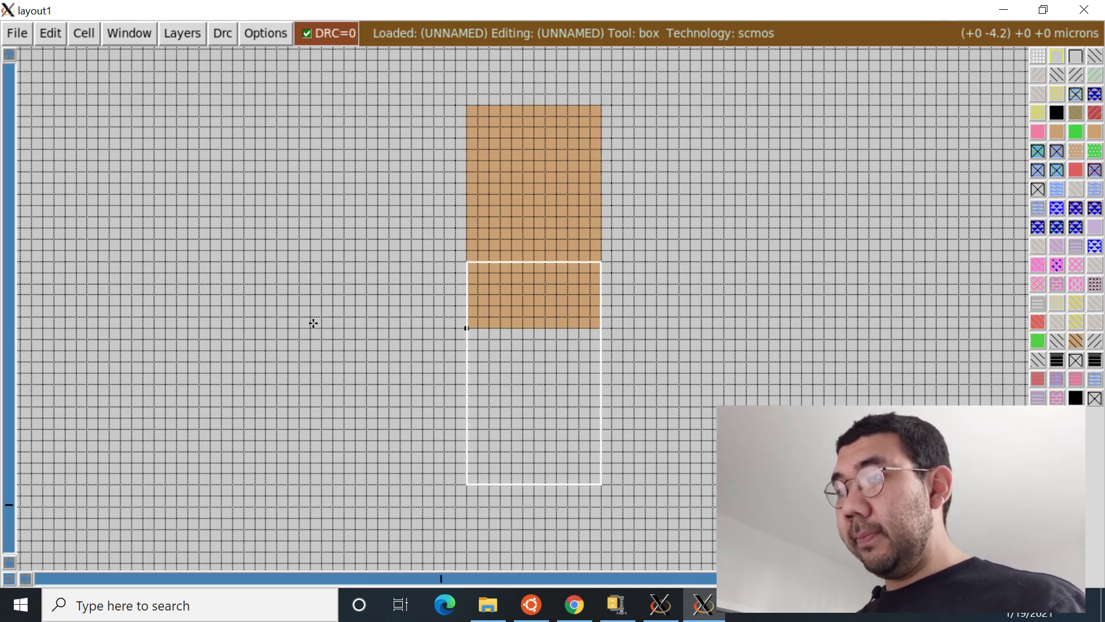
{"action": "key", "text": "Up"}
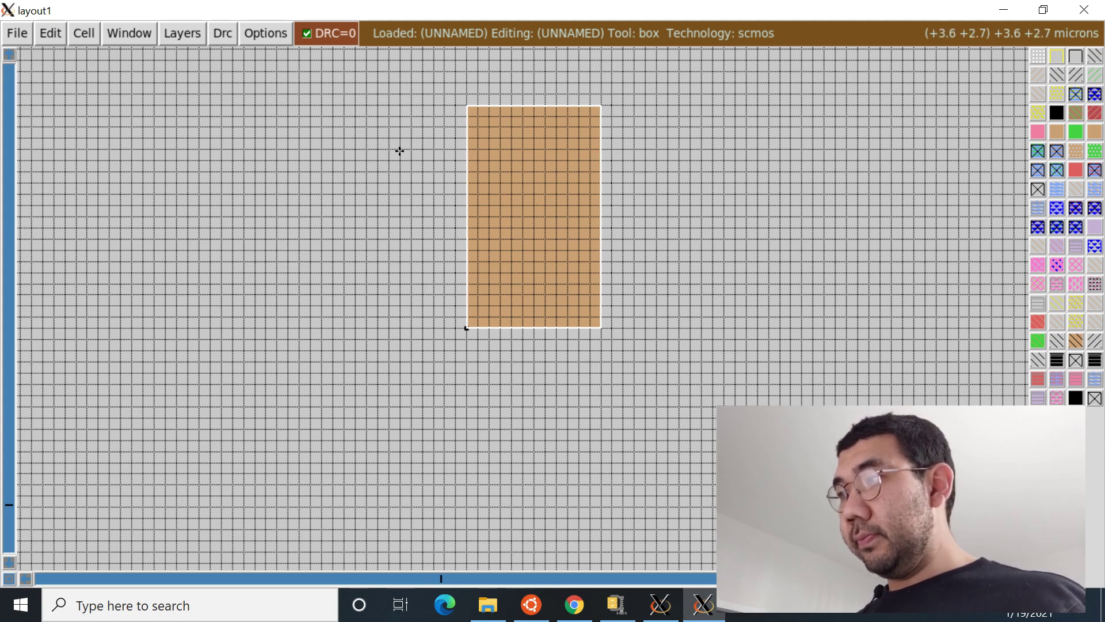
{"action": "key", "text": "u"}
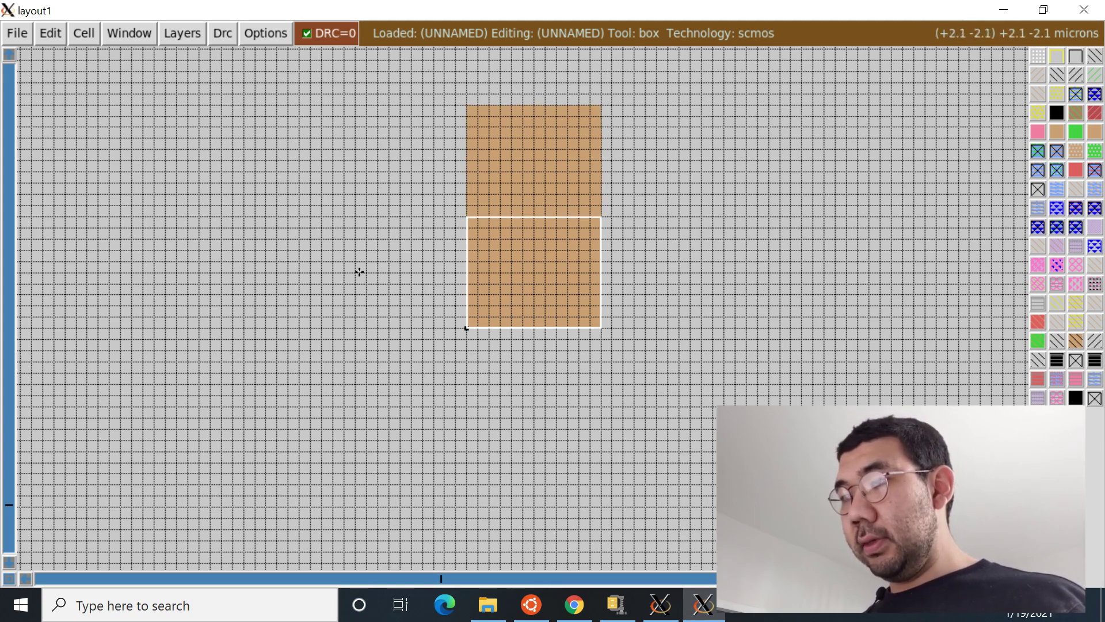
{"action": "left_click", "coordinate": [316, 302]}
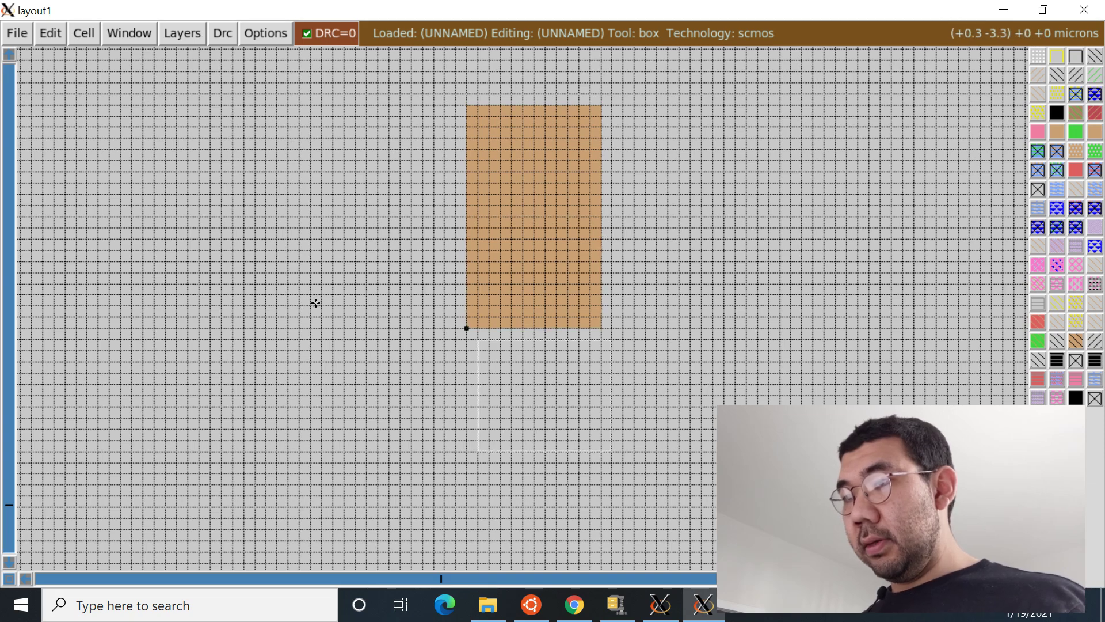
{"action": "left_click", "coordinate": [311, 312]}
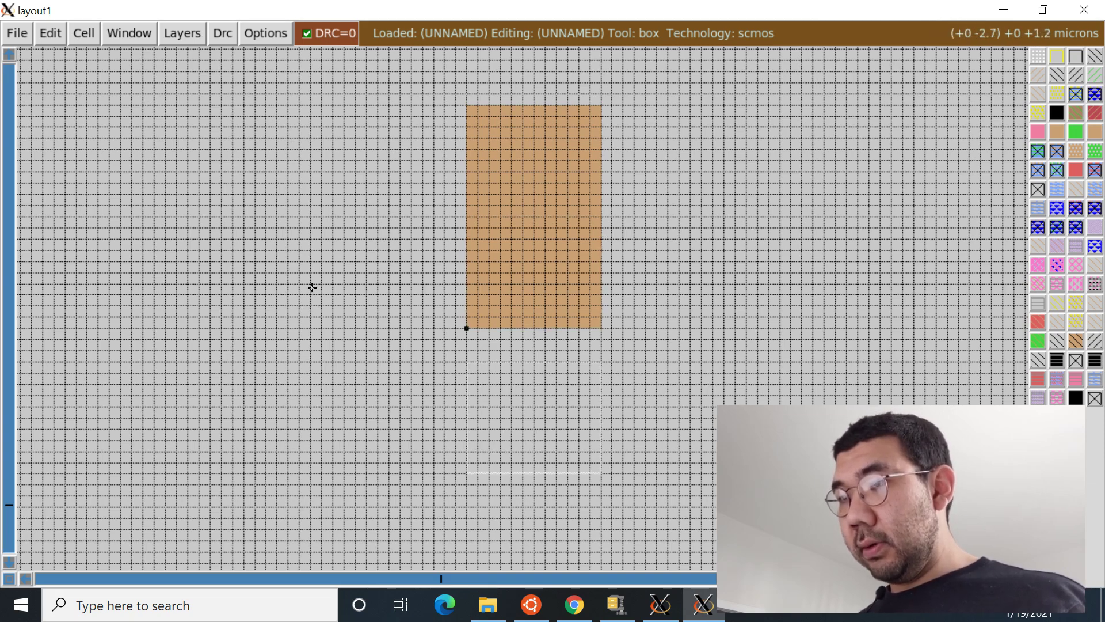
{"action": "left_click", "coordinate": [311, 296]}
{"action": "left_click", "coordinate": [311, 303]}
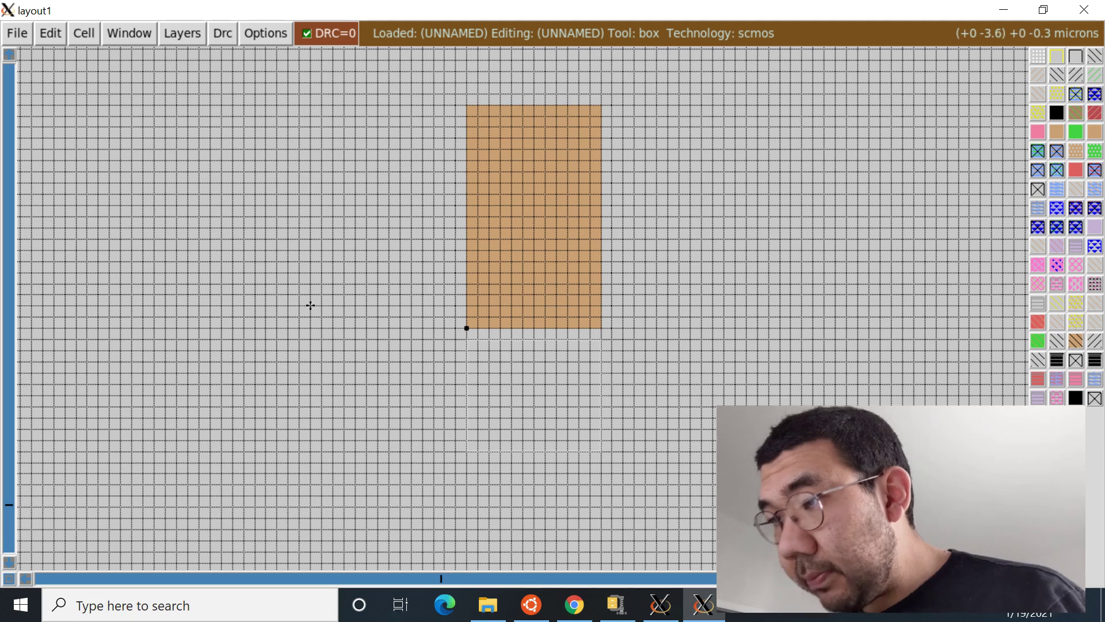
{"action": "key", "text": "z"}
{"action": "scroll", "coordinate": [318, 296], "scroll_direction": "down", "scroll_amount": 3}
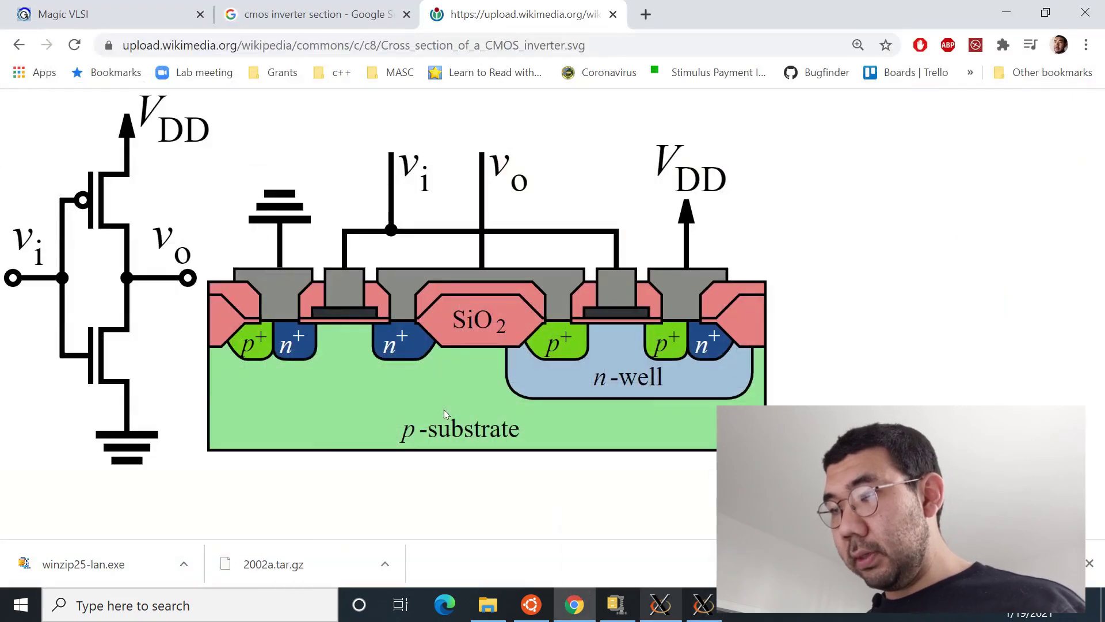
- Paint n-diffusion into the box below the p-diffusion from the tkcon console
{"action": "key", "text": "alt+Tab"}
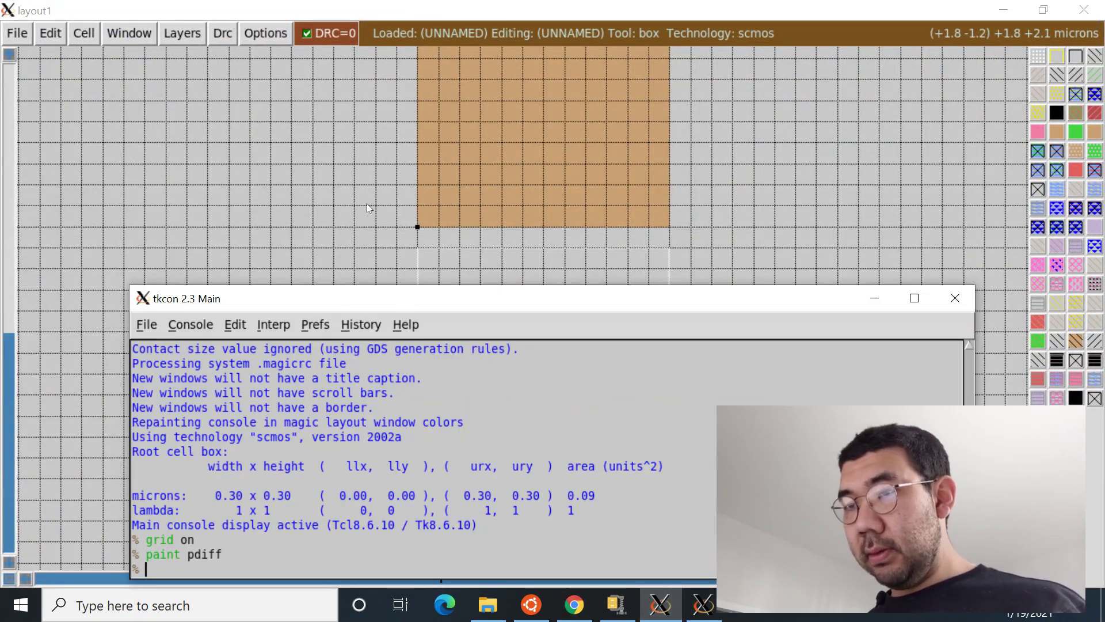
{"action": "type", "text": "paint ndiff"}
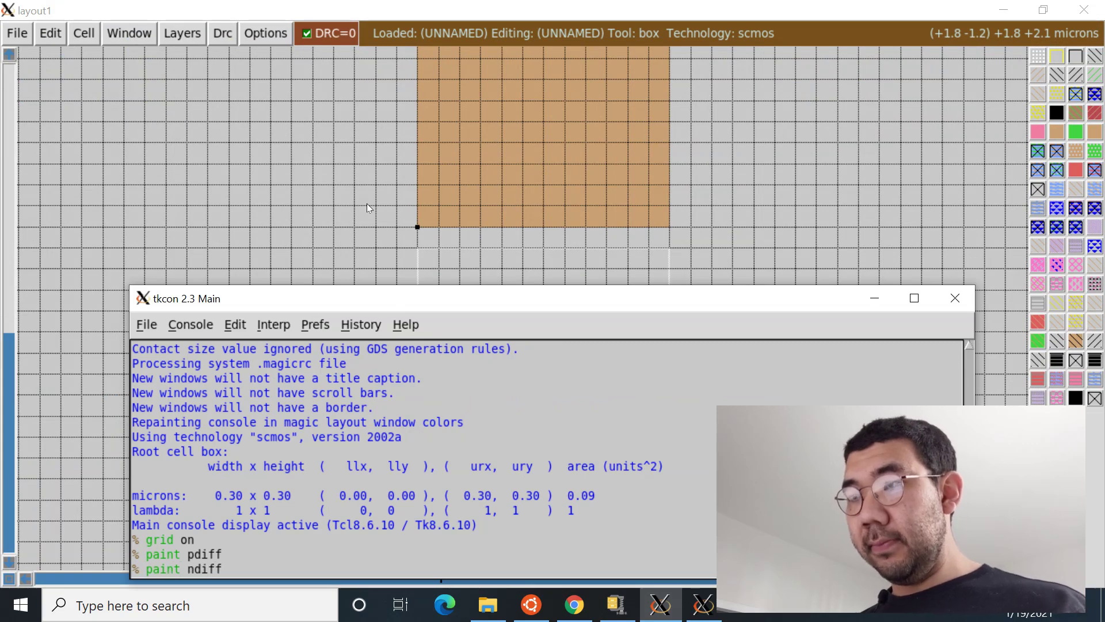
{"action": "key", "text": "Return"}
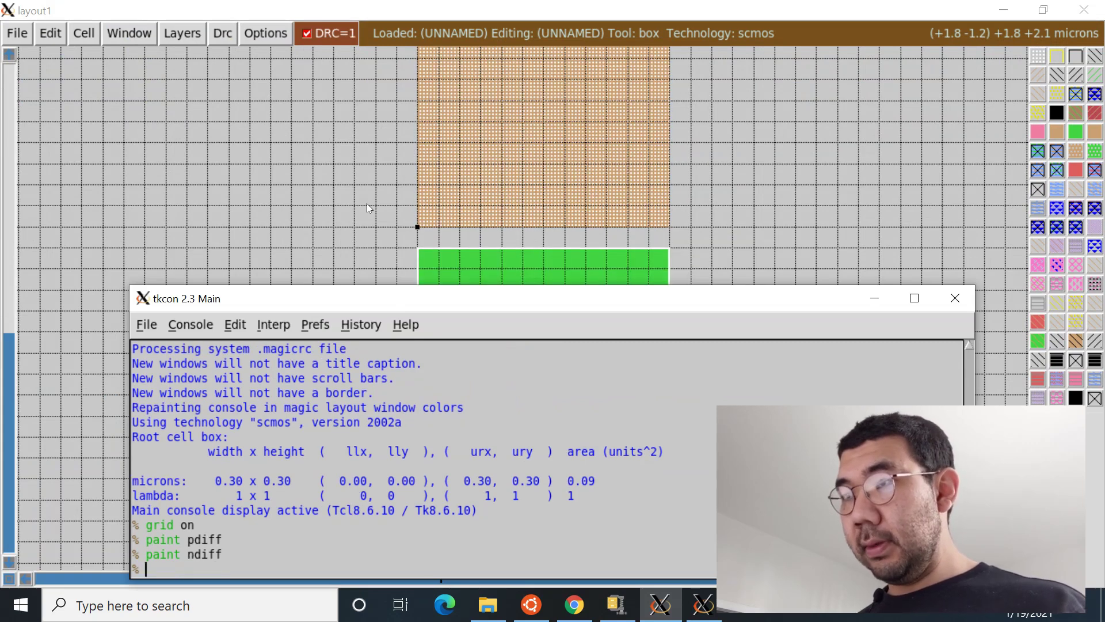
{"action": "left_click", "coordinate": [515, 170]}
- Select the new green n-diffusion area, which triggers one DRC error
{"action": "scroll", "coordinate": [517, 172], "scroll_direction": "up", "scroll_amount": 6}
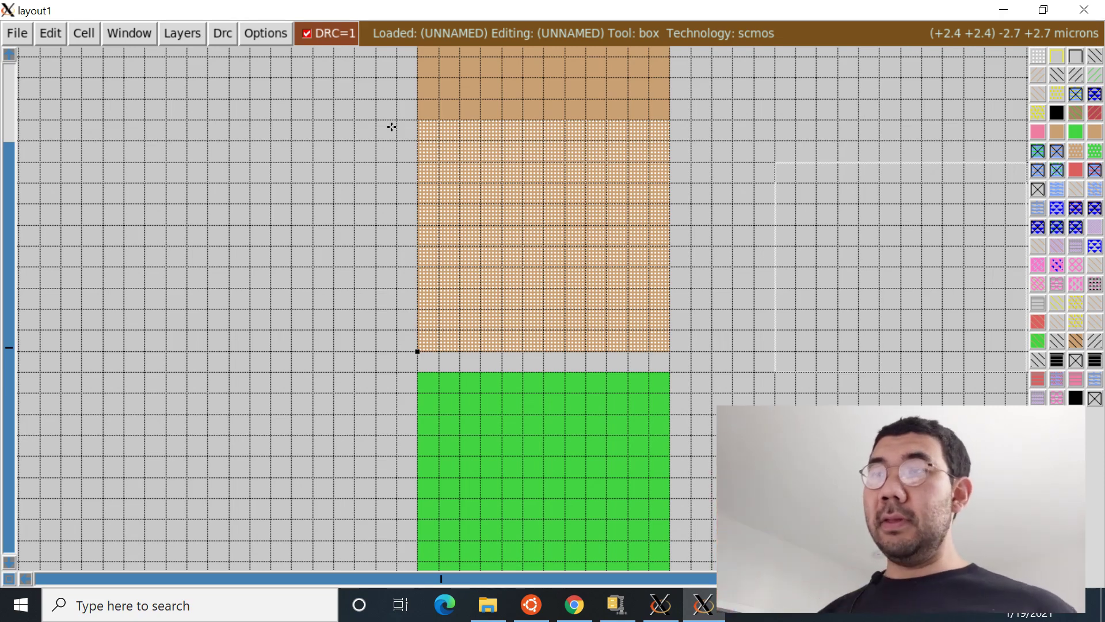
{"action": "scroll", "coordinate": [391, 127], "scroll_direction": "down", "scroll_amount": 1}
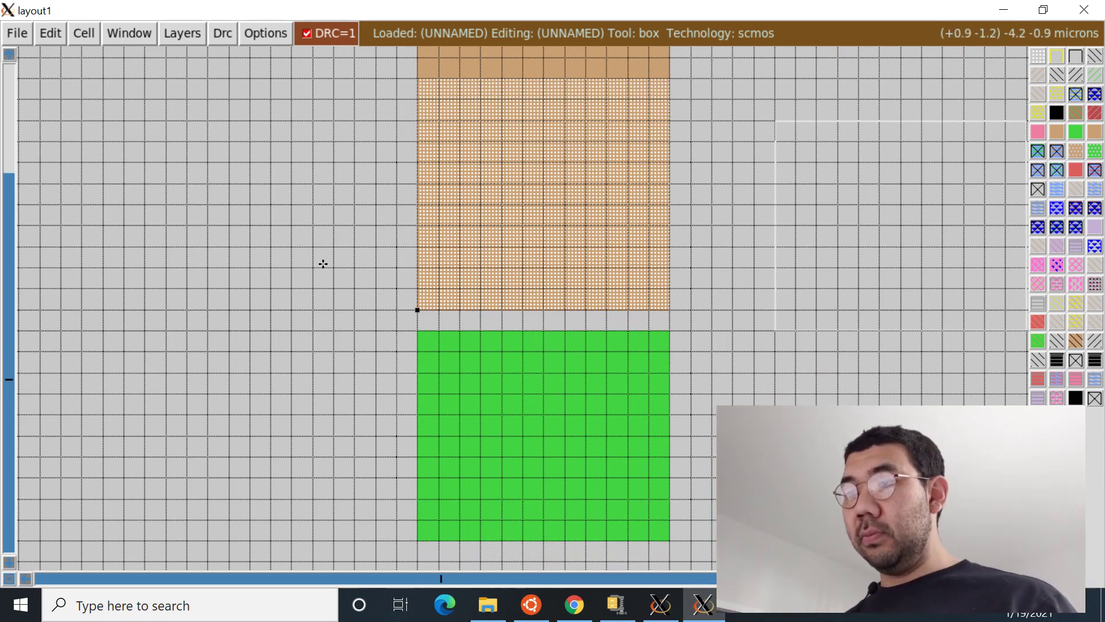
{"action": "key", "text": "s"}
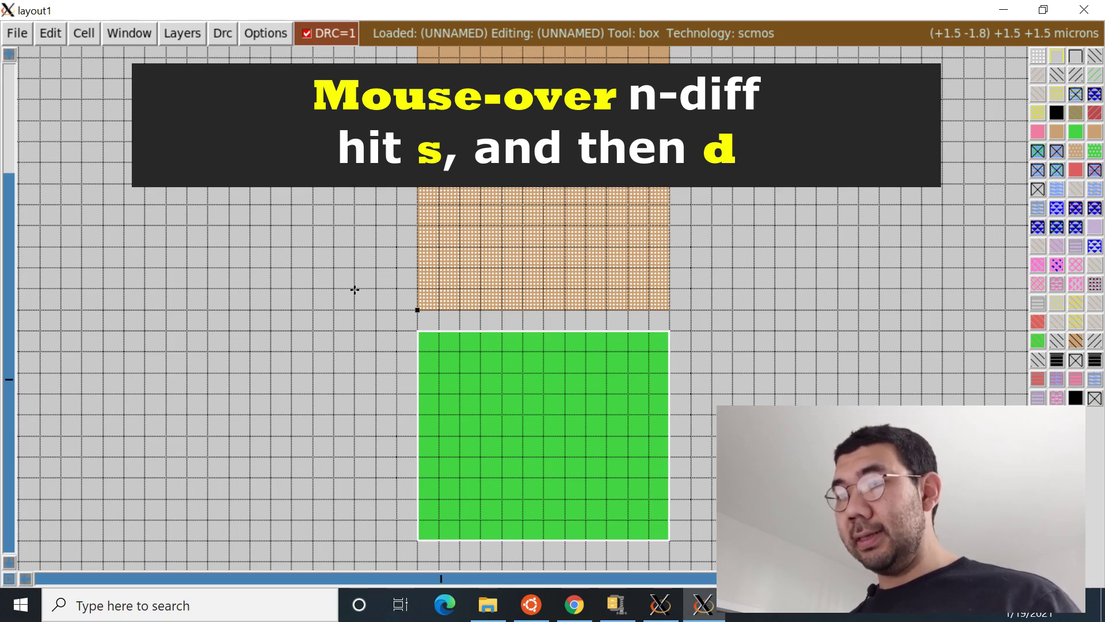
- Delete the selected n-diffusion and move the box one grid lower-left, further below
{"action": "key", "text": "d"}
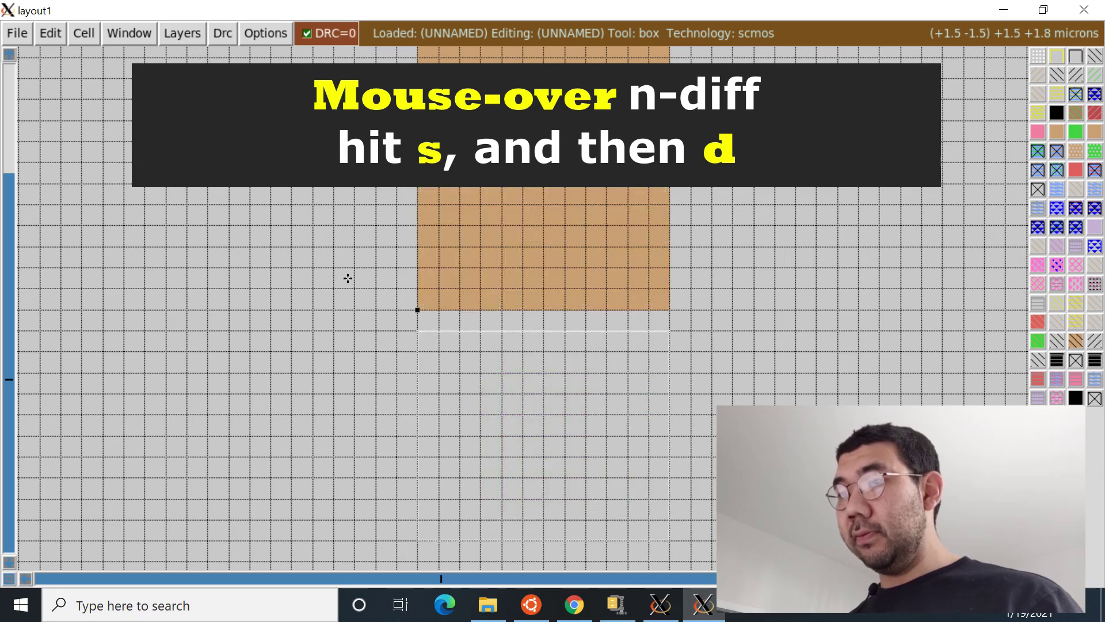
{"action": "scroll", "coordinate": [342, 277], "scroll_direction": "down", "scroll_amount": 5}
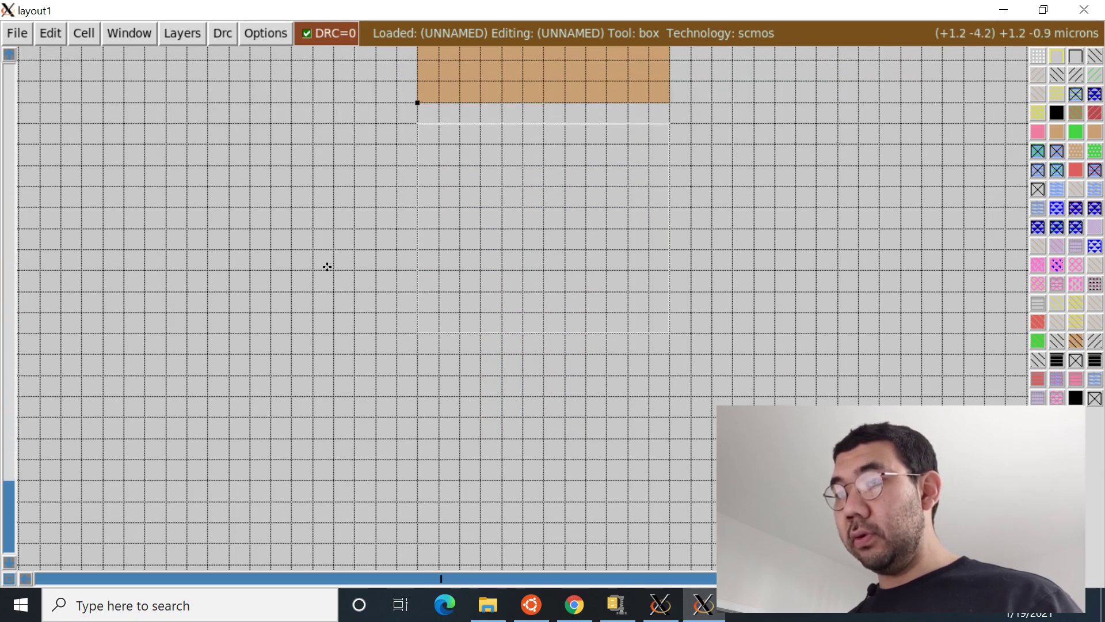
{"action": "left_click", "coordinate": [294, 290]}
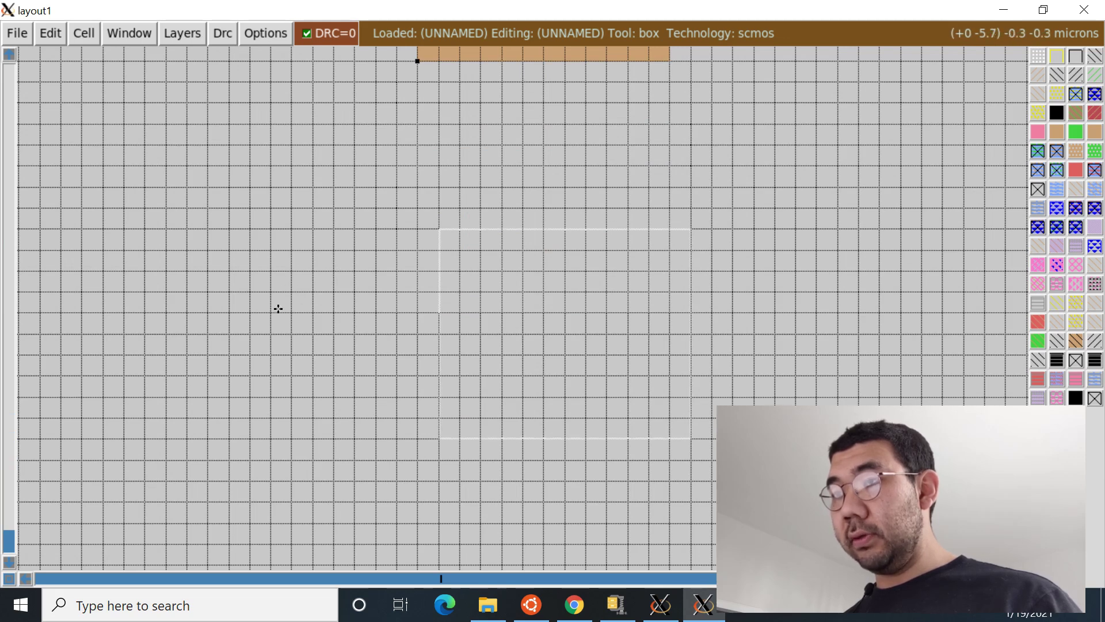
{"action": "left_click", "coordinate": [278, 308]}
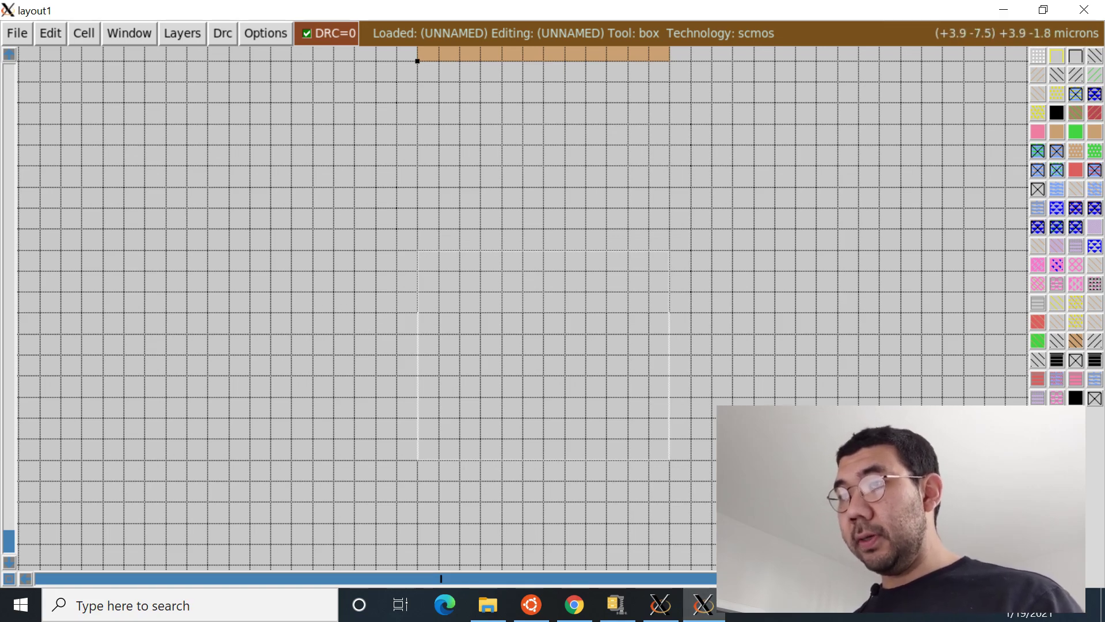
{"action": "scroll", "coordinate": [296, 219], "scroll_direction": "down", "scroll_amount": 5}
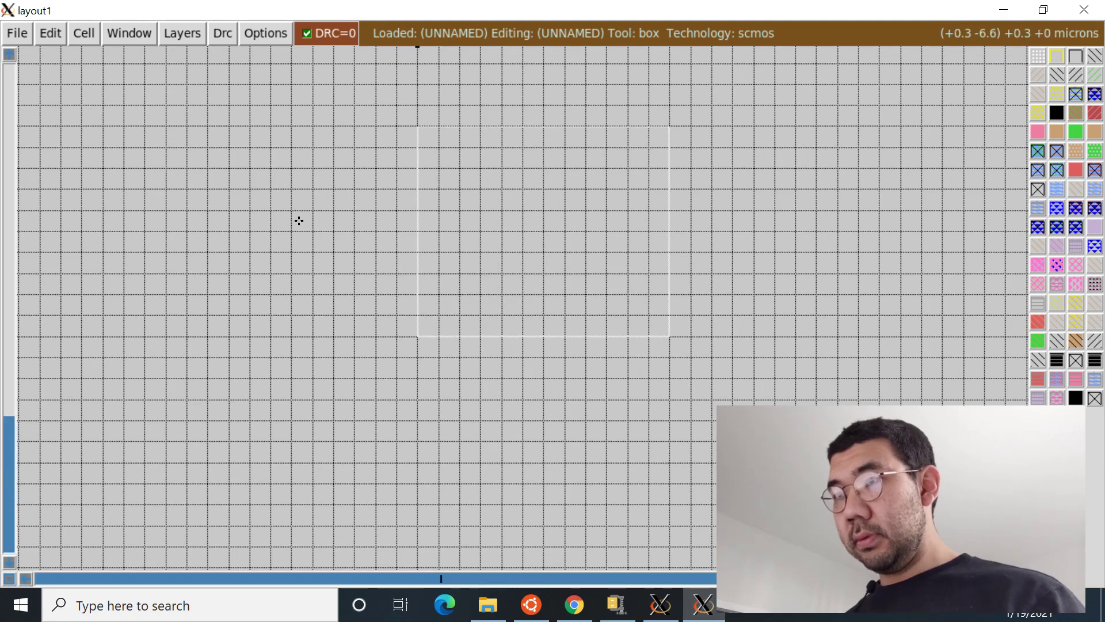
- Repaint n-diffusion with 'paint ndiff', leaving a gap so DRC reads 0
{"action": "key", "text": "alt+Tab"}
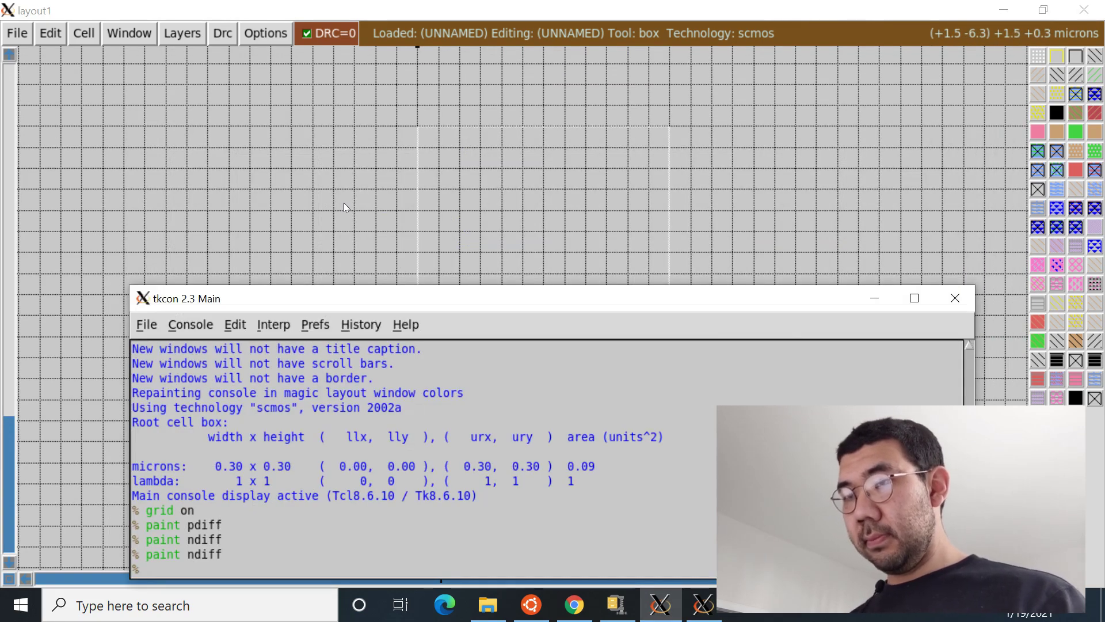
{"action": "type", "text": "paint nd"}
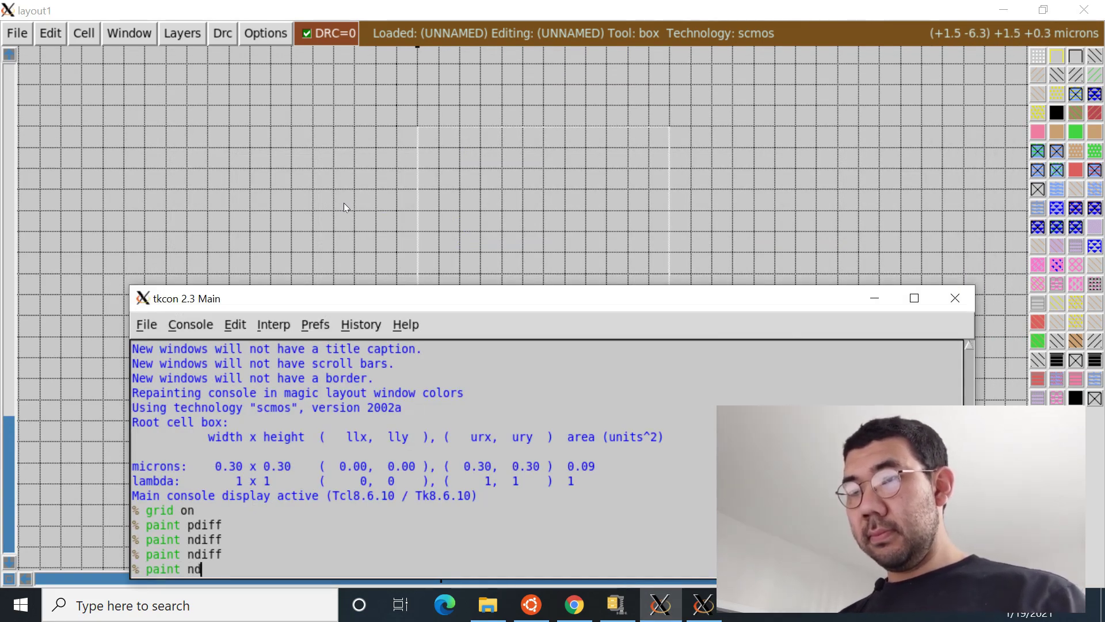
{"action": "type", "text": "iff"}
{"action": "key", "text": "Return"}
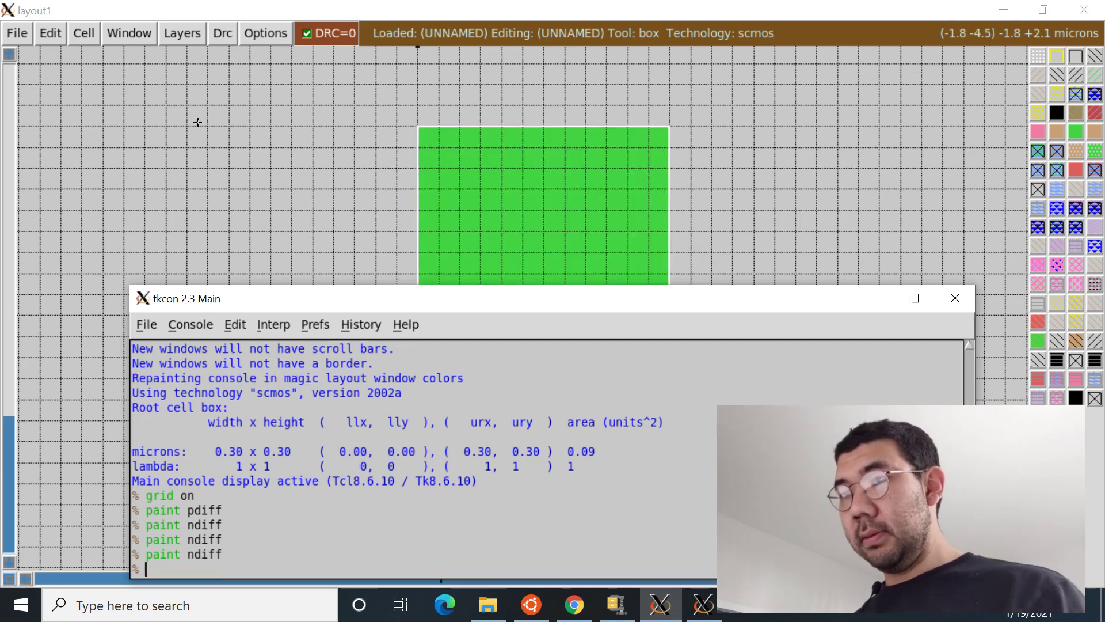
{"action": "key", "text": "alt+Tab"}
{"action": "scroll", "coordinate": [197, 122], "scroll_direction": "up", "scroll_amount": 3}
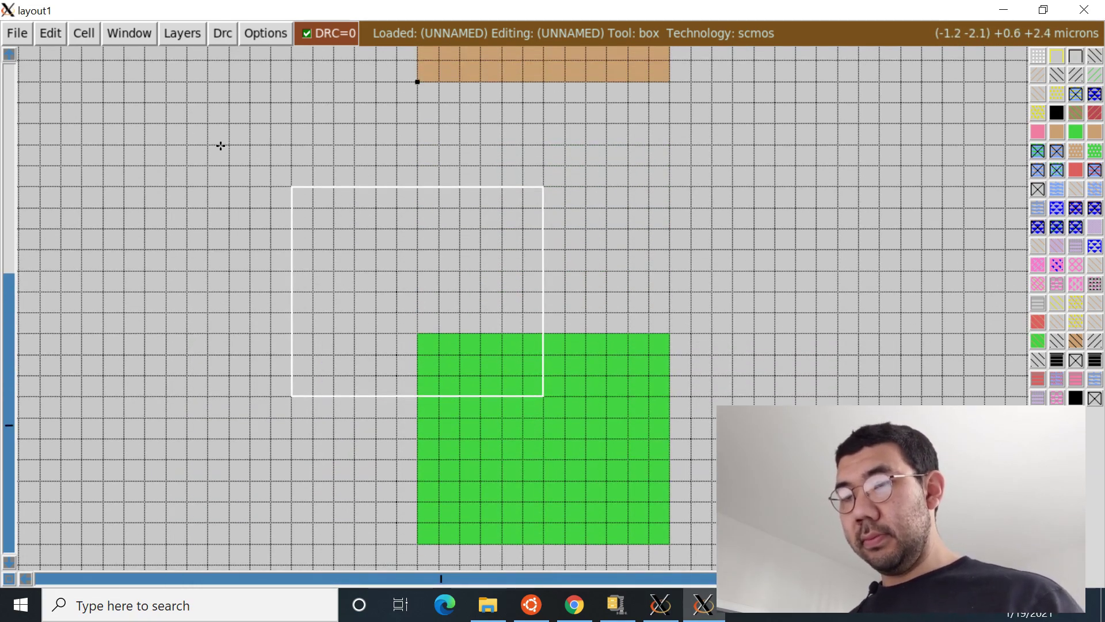
- Zoom out to see both diffusions and check the CMOS inverter cross-section reference
{"action": "key", "text": "z"}
{"action": "scroll", "coordinate": [388, 182], "scroll_direction": "up", "scroll_amount": 6}
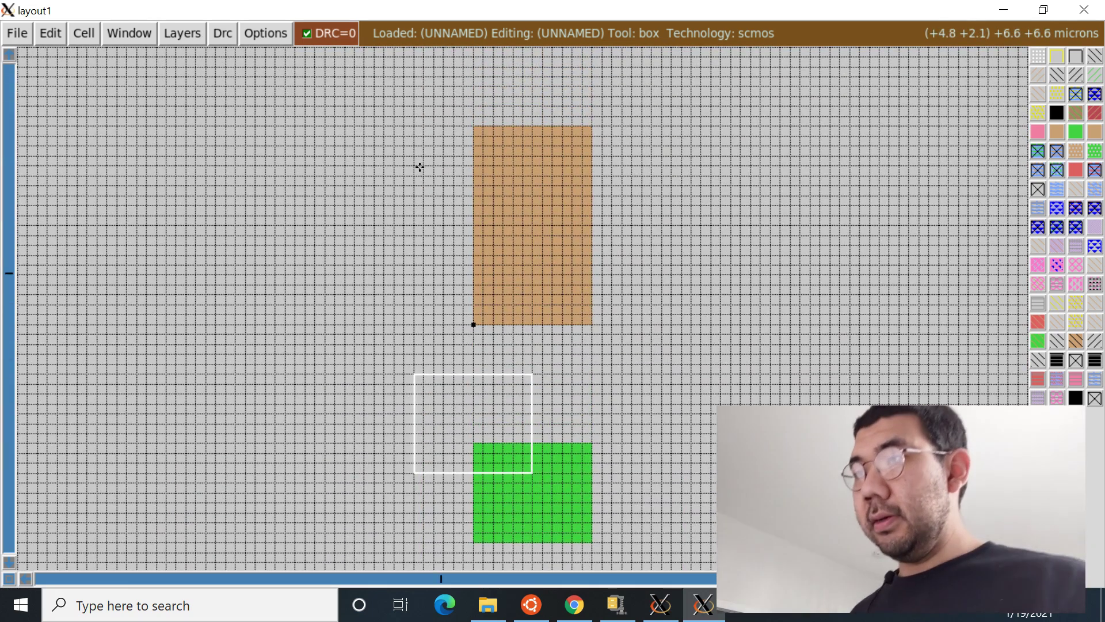
{"action": "scroll", "coordinate": [417, 165], "scroll_direction": "up", "scroll_amount": 1}
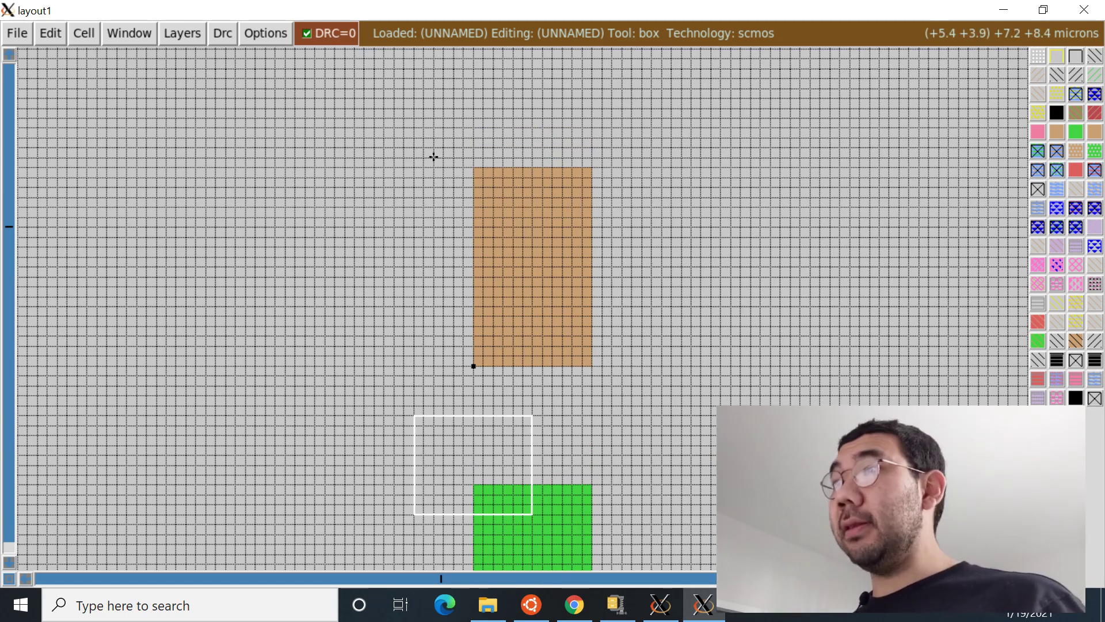
{"action": "key", "text": "alt+Tab"}
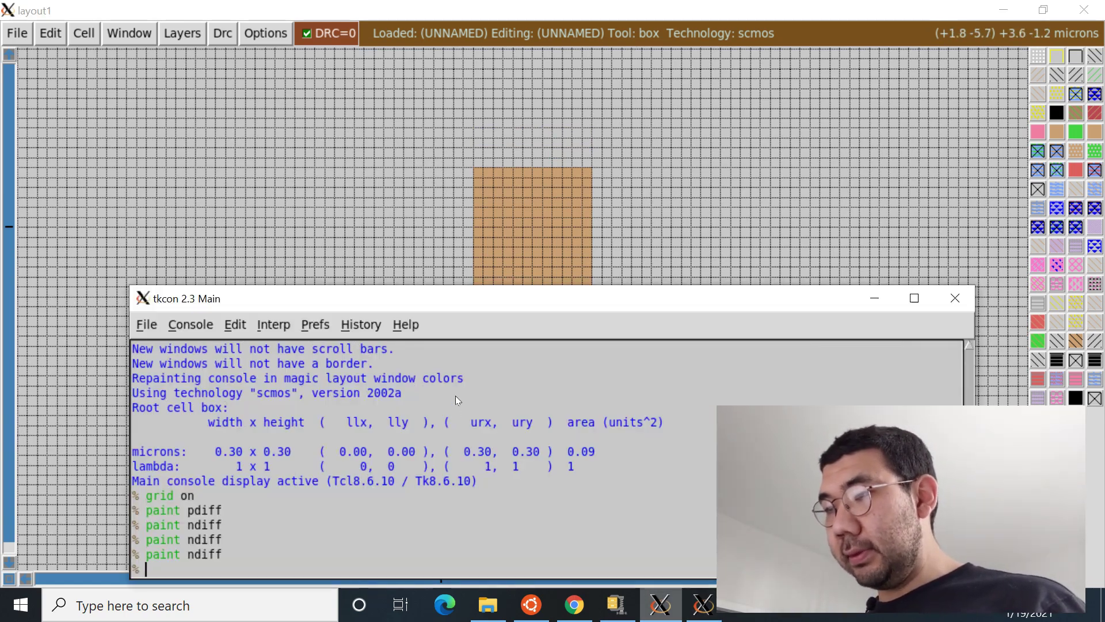
{"action": "key", "text": "alt+Tab"}
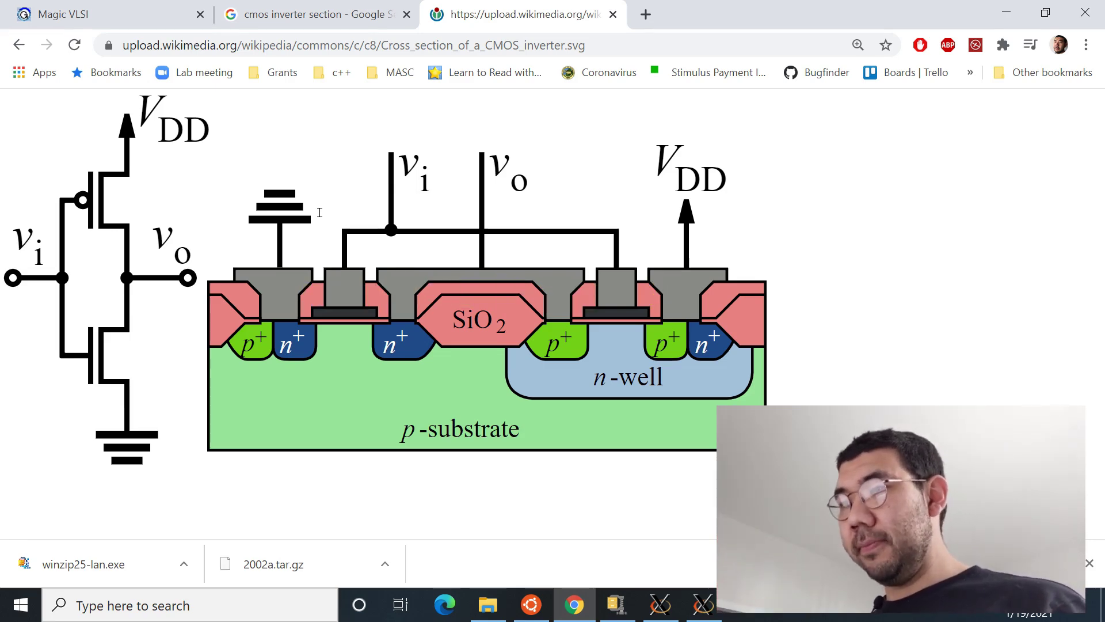
{"action": "key", "text": "alt+Tab"}
{"action": "key", "text": "alt+Tab"}
{"action": "key", "text": "alt+Tab"}
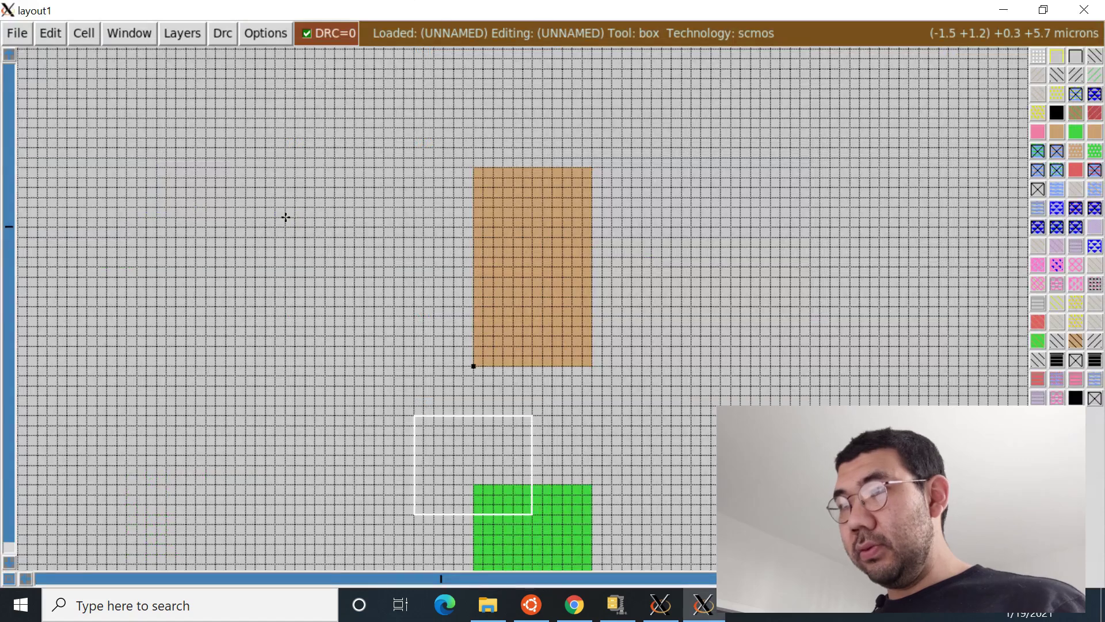
- Place the box just above the p-diffusion where the top metal1 rail will go
{"action": "scroll", "coordinate": [285, 217], "scroll_direction": "up", "scroll_amount": 3}
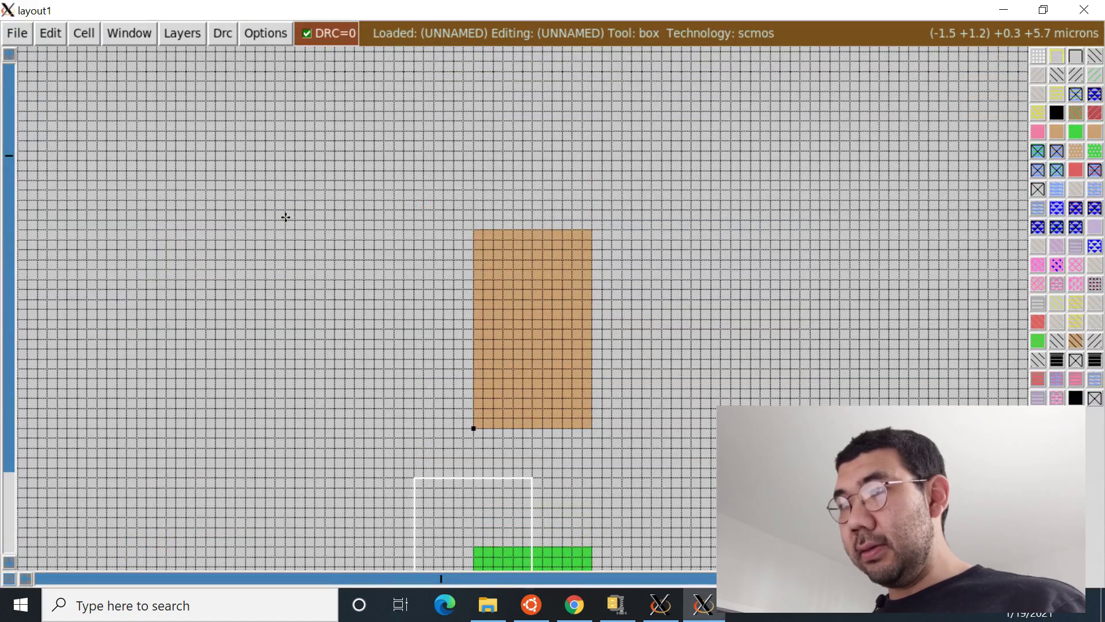
{"action": "left_click", "coordinate": [277, 139]}
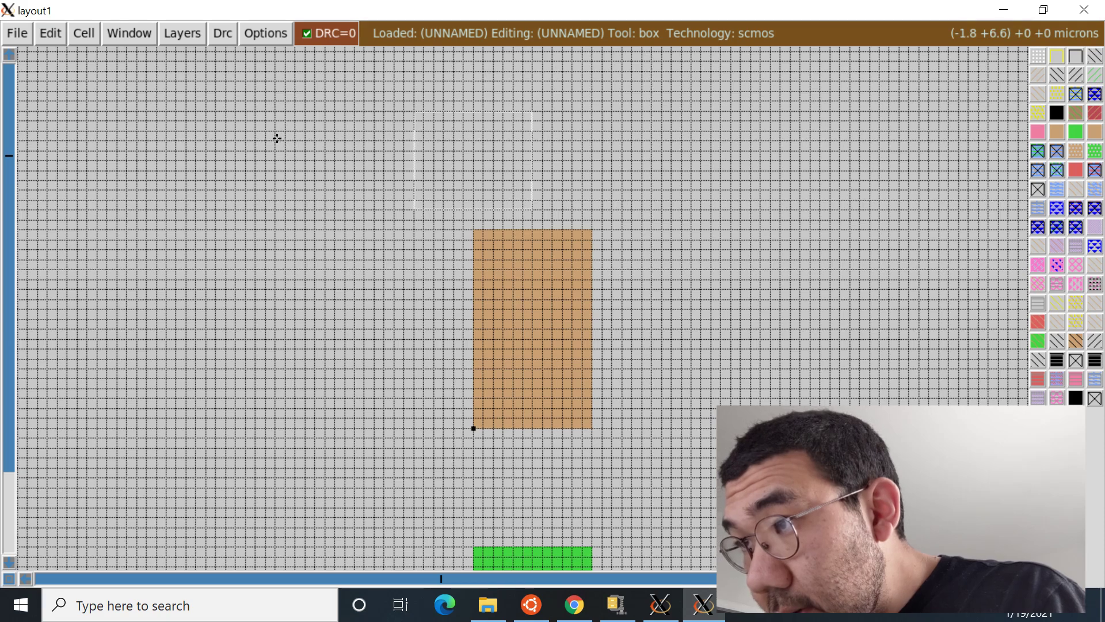
{"action": "right_click", "coordinate": [298, 108]}
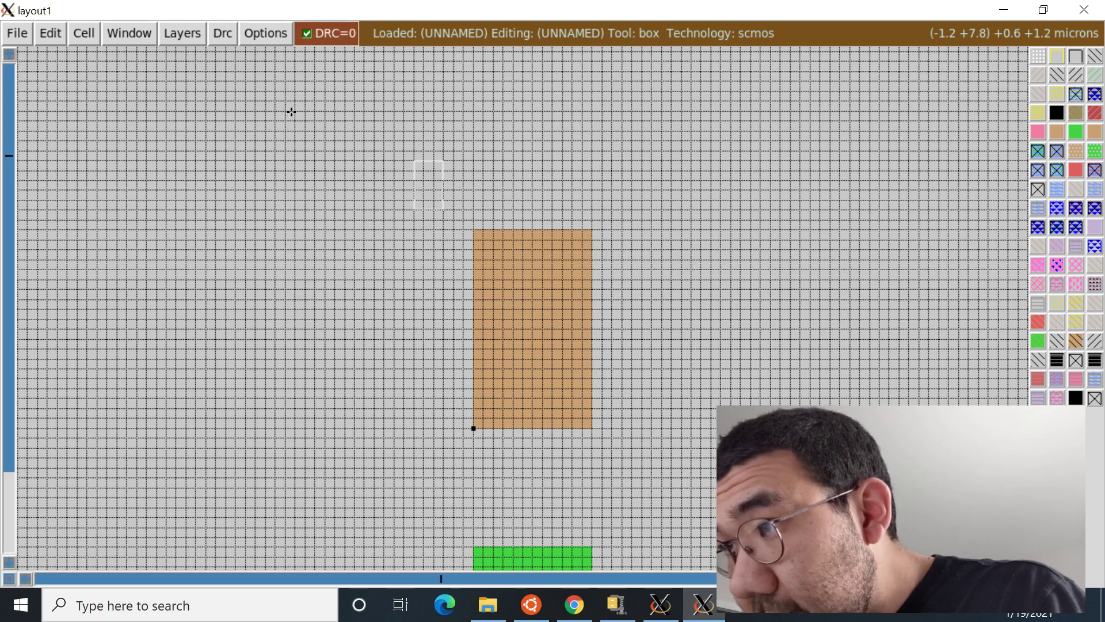
{"action": "left_click", "coordinate": [269, 138]}
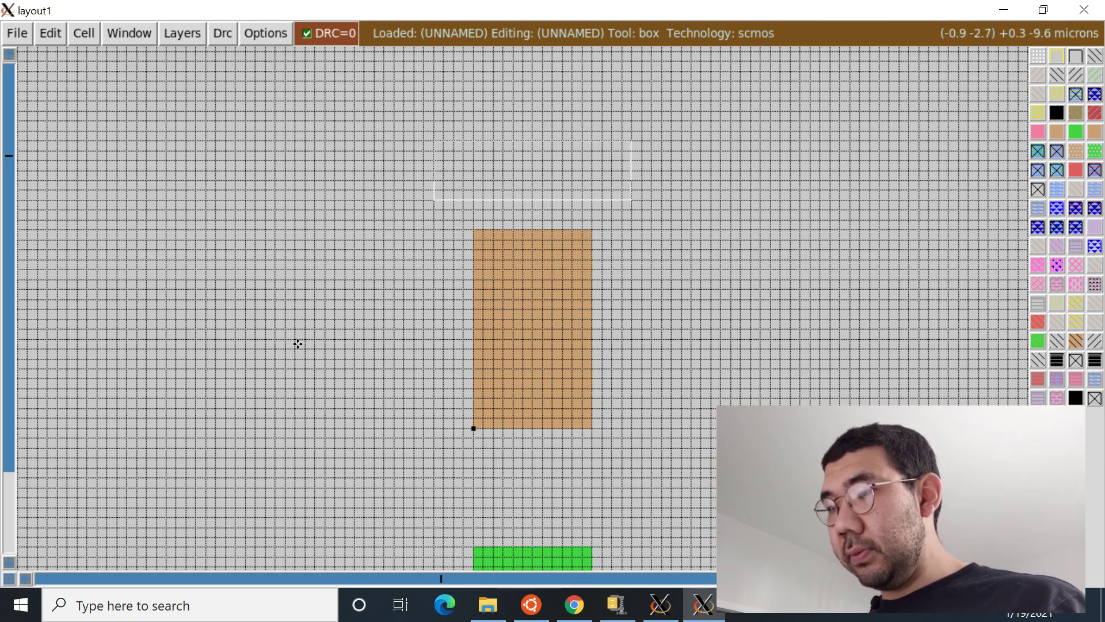
- Fill the box above the p-diffusion with metal1 using the 'paint metal1' console command
{"action": "key", "text": "colon"}
{"action": "type", "text": "pa"}
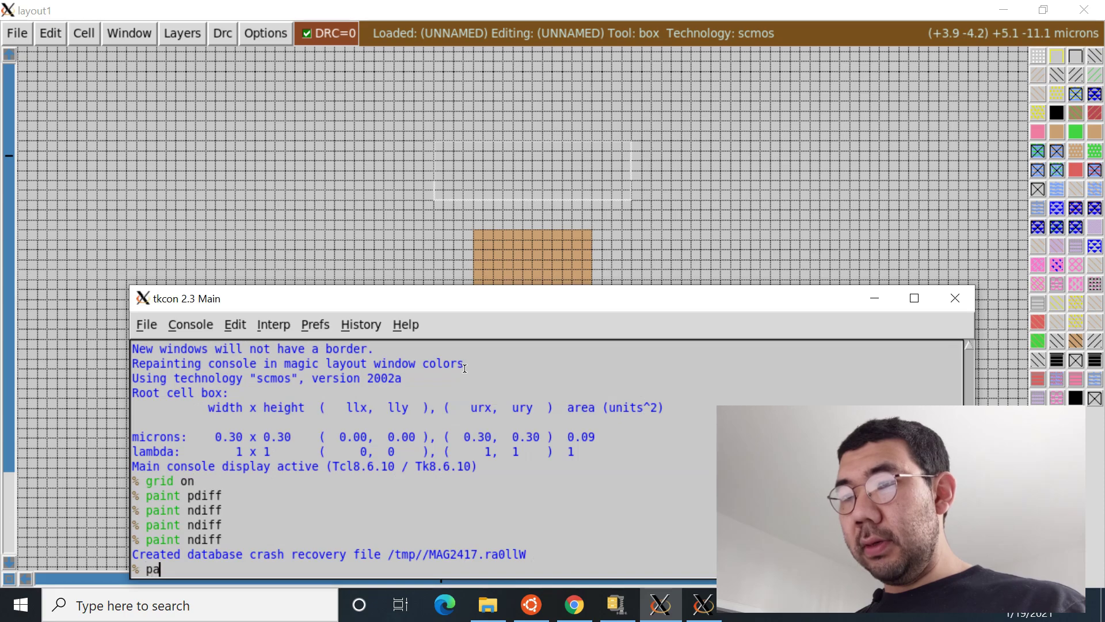
{"action": "type", "text": "int metal1"}
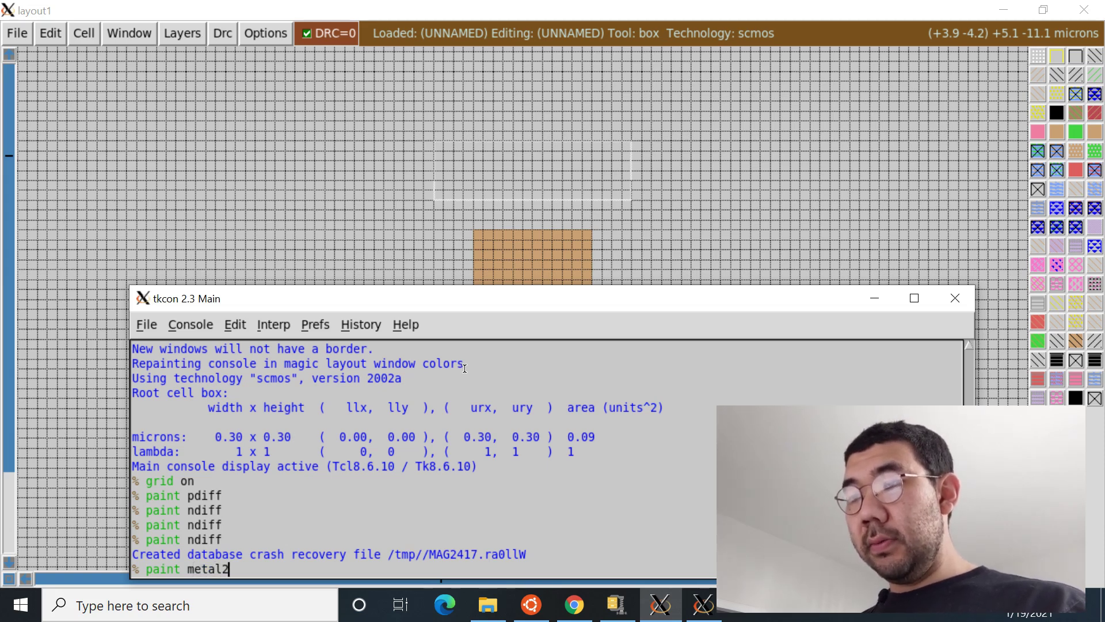
{"action": "key", "text": "Return"}
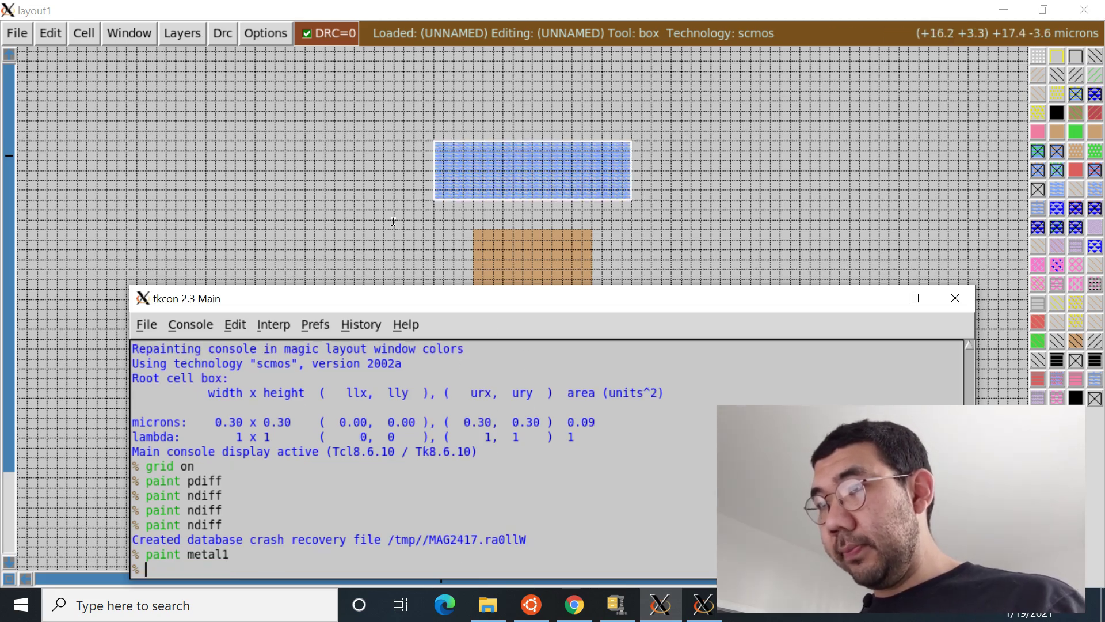
{"action": "left_click", "coordinate": [223, 137]}
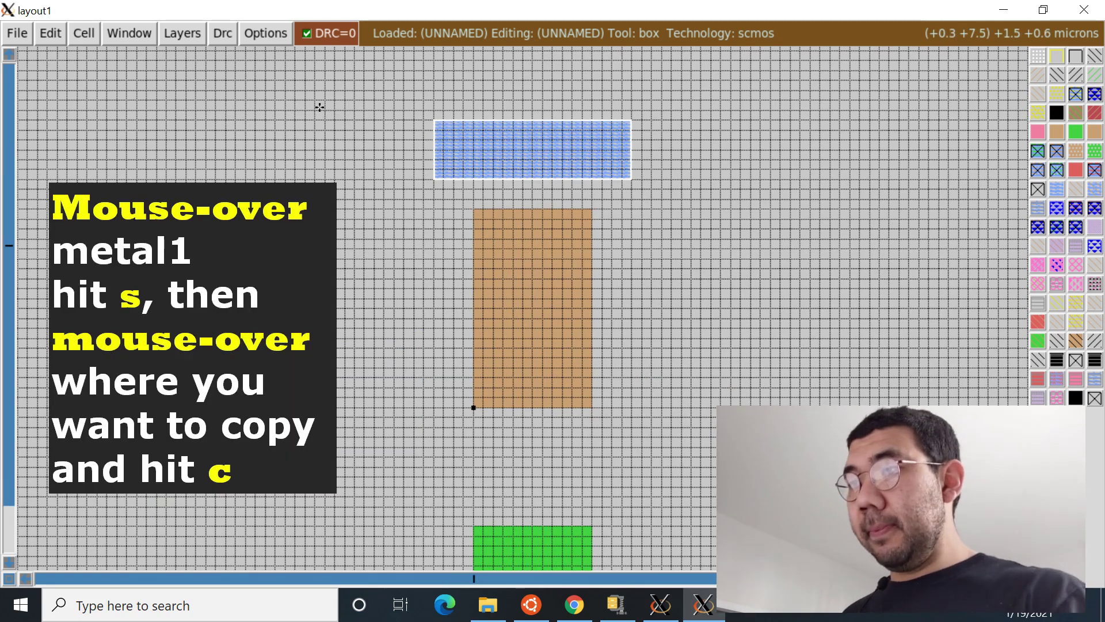
- Copy the blue metal1 rail to just below the green n-diffusion
{"action": "left_click", "coordinate": [293, 144]}
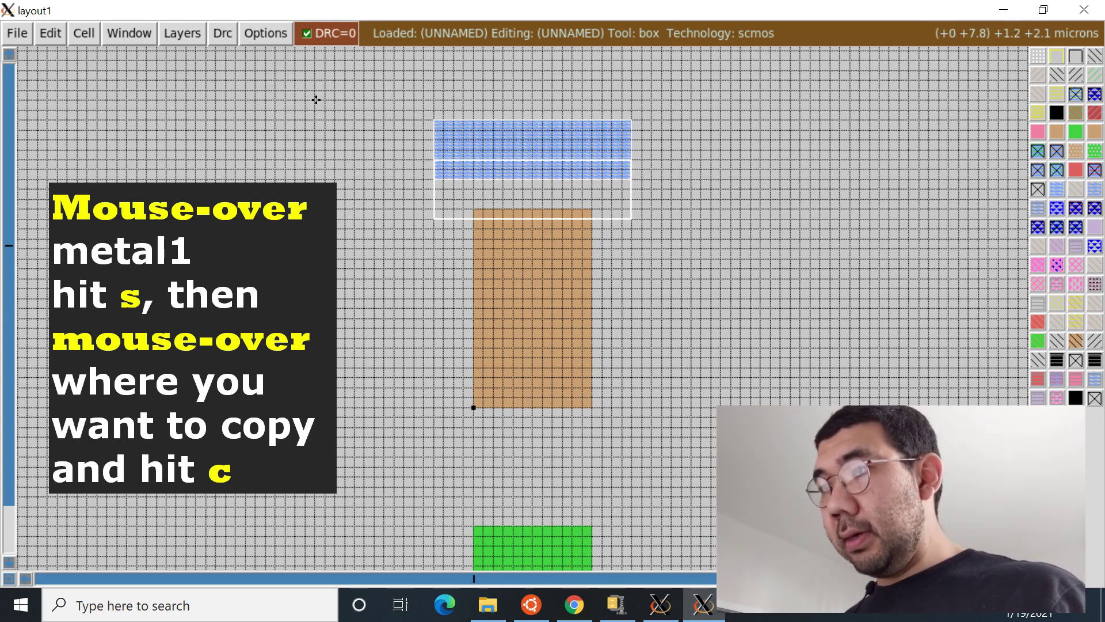
{"action": "scroll", "coordinate": [314, 104], "scroll_direction": "down", "scroll_amount": 5}
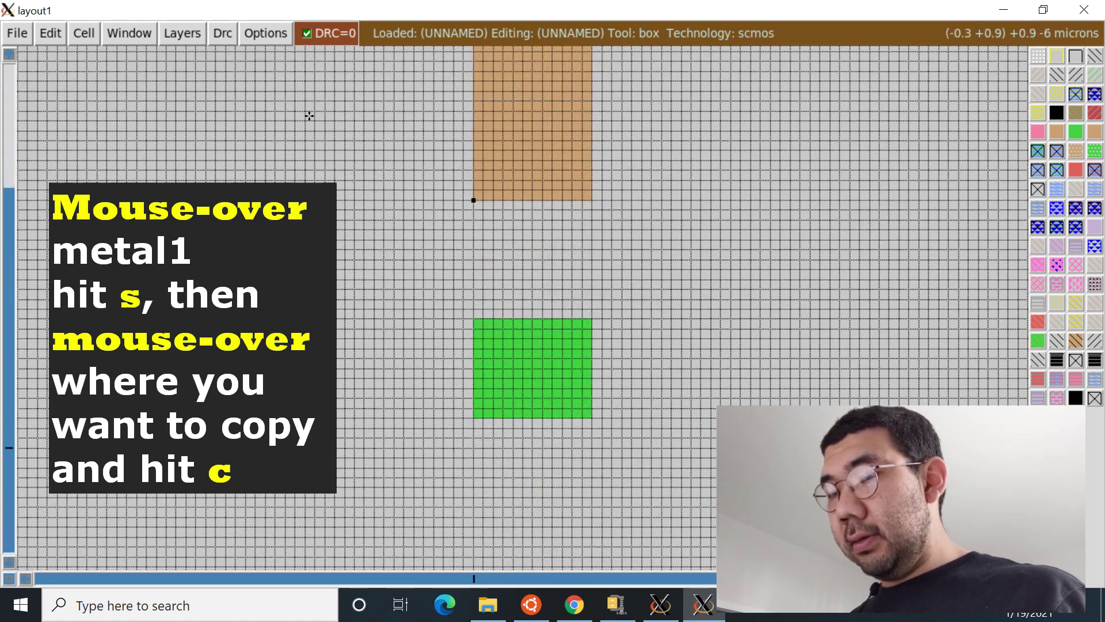
{"action": "key", "text": "shift+z"}
{"action": "scroll", "coordinate": [309, 116], "scroll_direction": "down", "scroll_amount": 1}
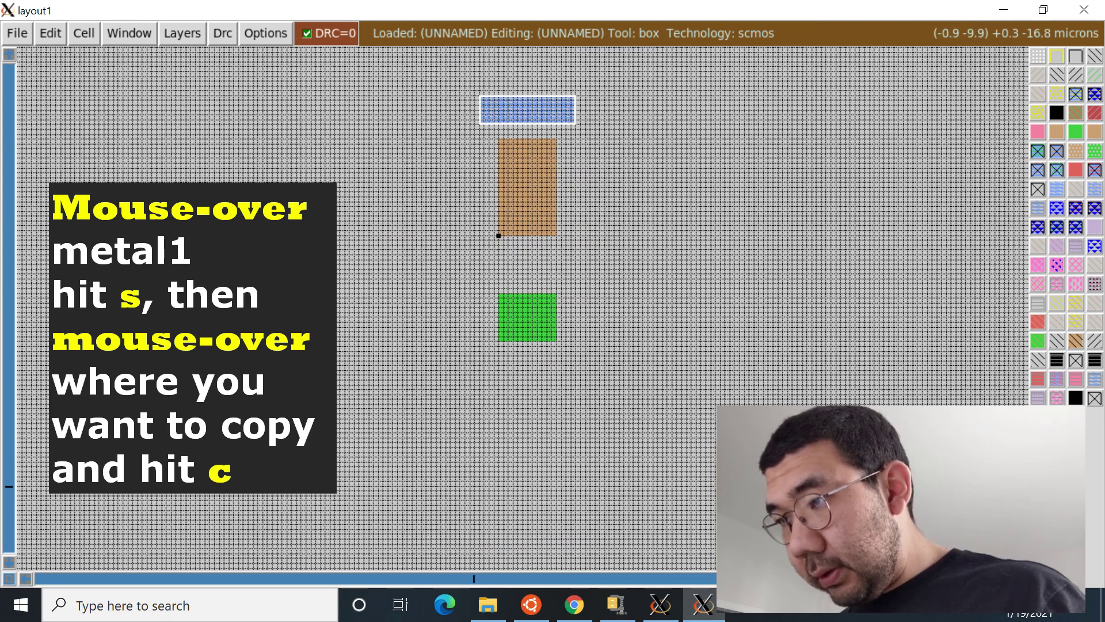
{"action": "key", "text": "c"}
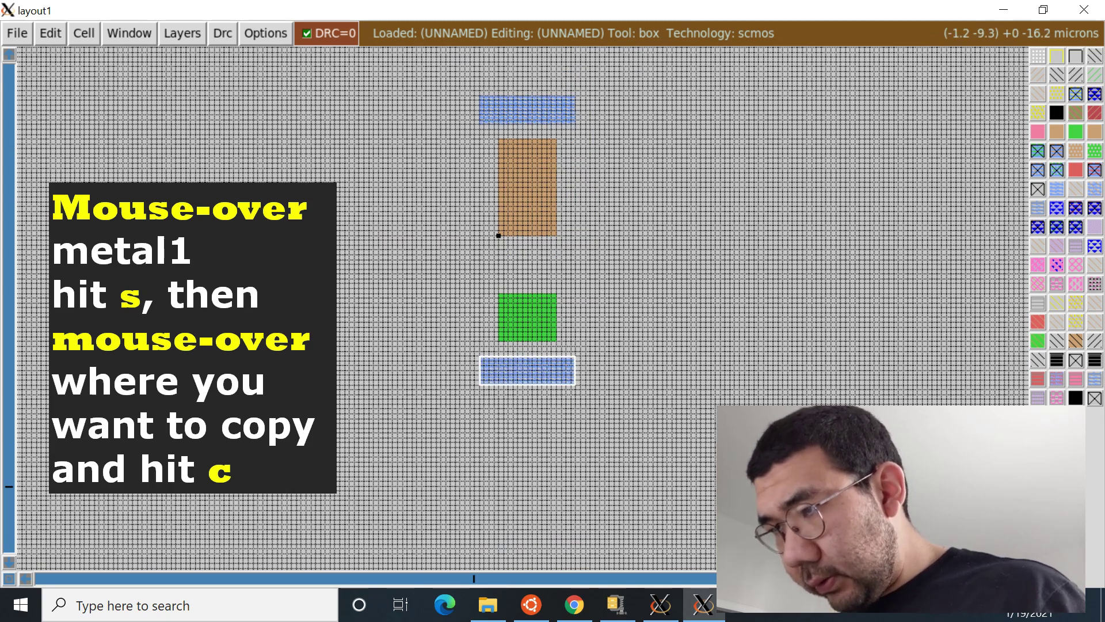
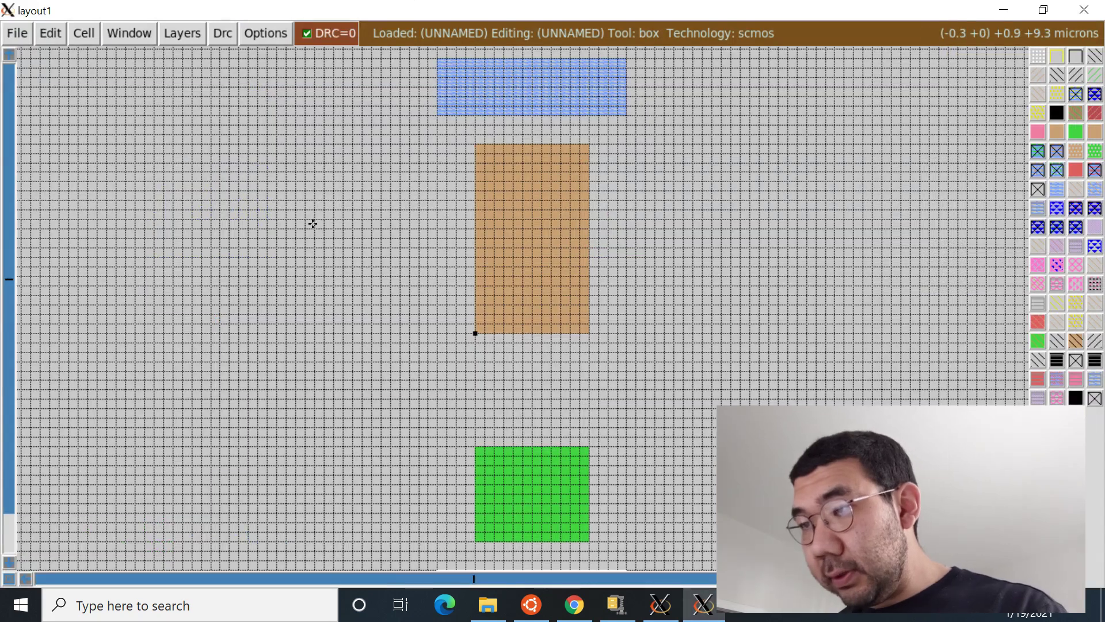
- Paint a pdc contact along the left edge strip of the pdiff with 'paint pdc'
{"action": "left_click", "coordinate": [317, 222]}
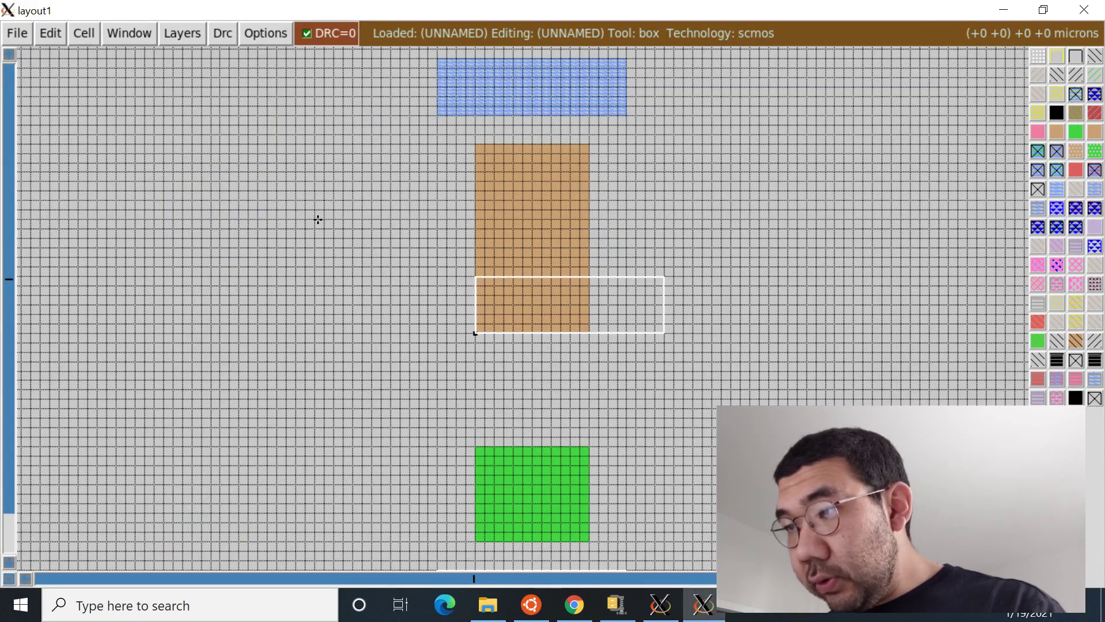
{"action": "right_click", "coordinate": [341, 96]}
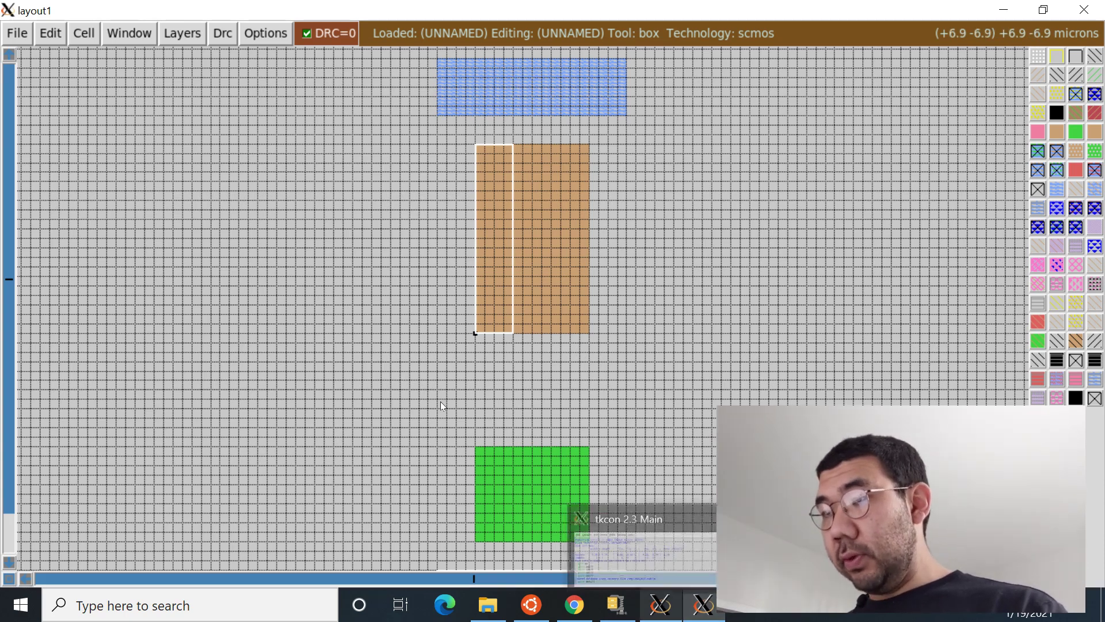
{"action": "left_click", "coordinate": [660, 604]}
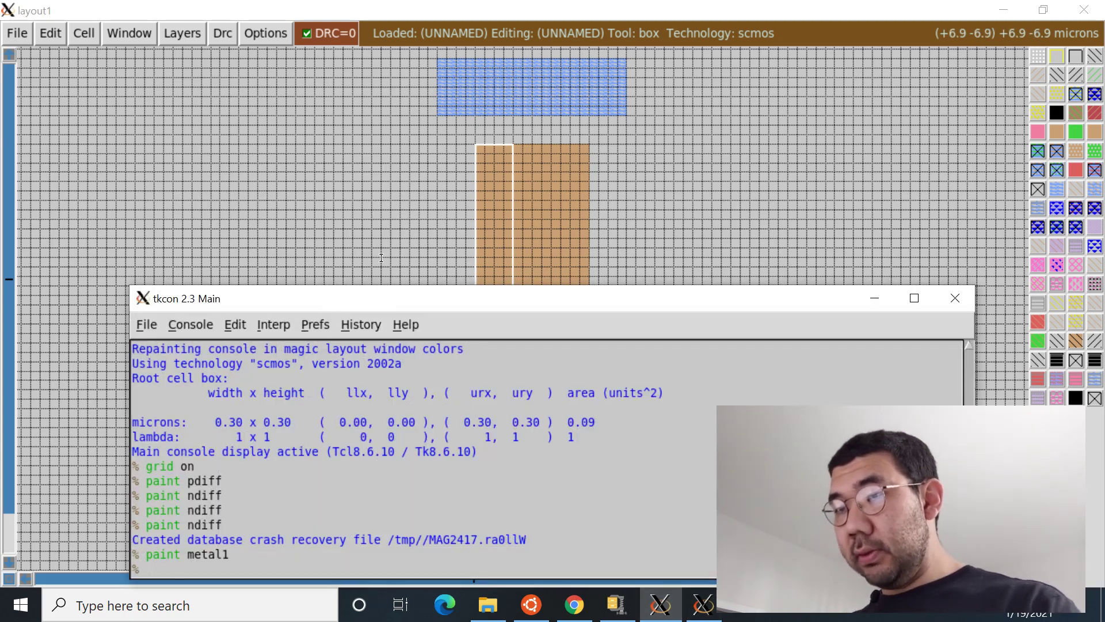
{"action": "type", "text": "pain"}
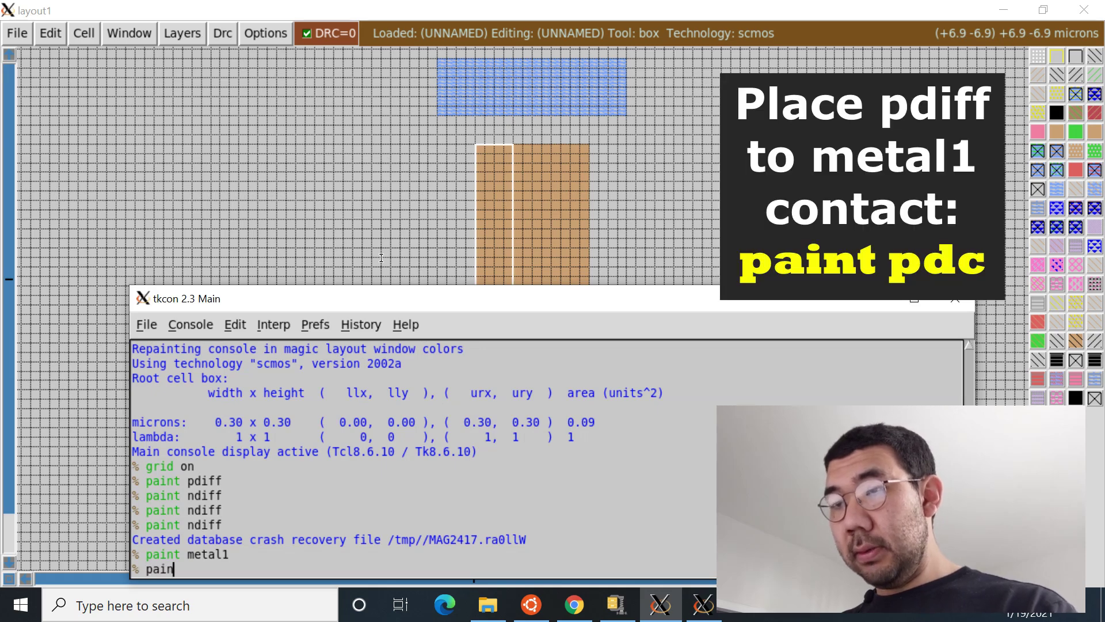
{"action": "type", "text": "t "}
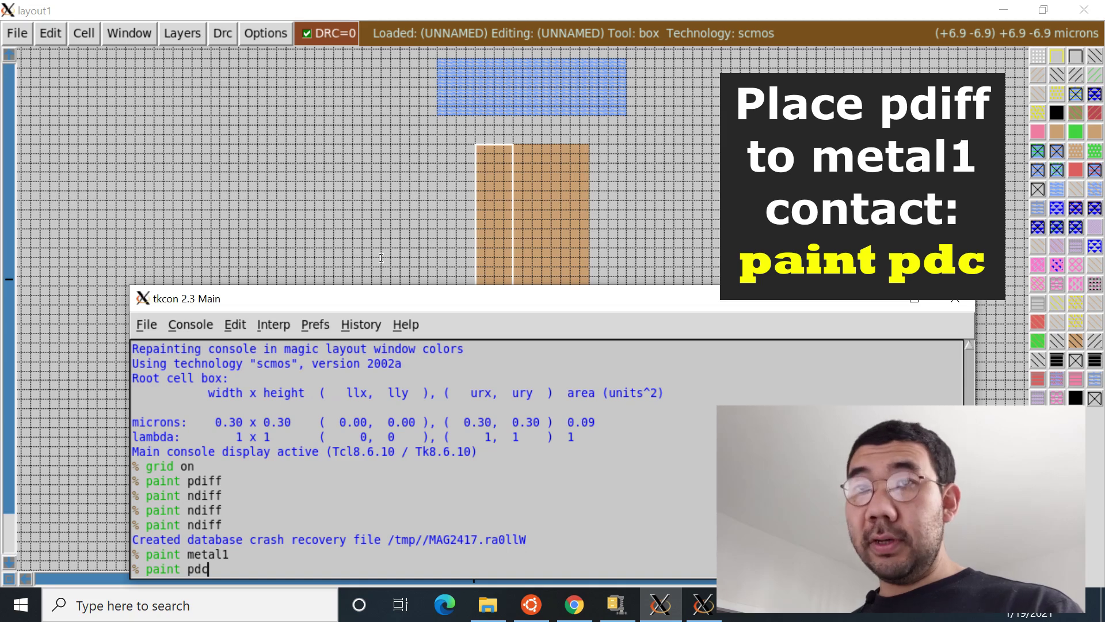
{"action": "type", "text": "pdc"}
{"action": "key", "text": "Return"}
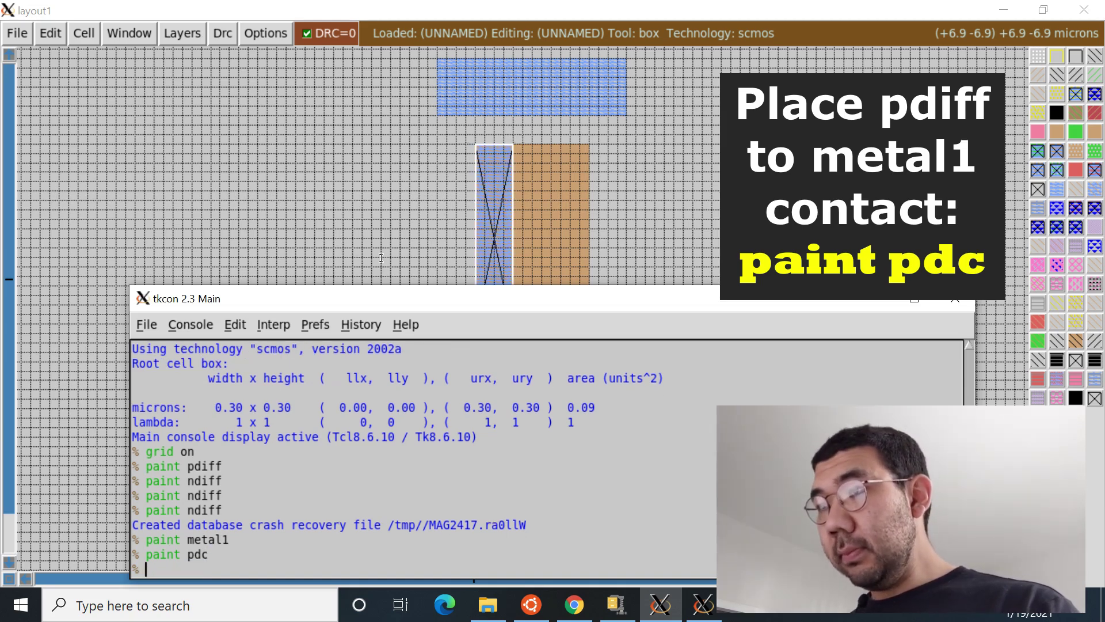
{"action": "scroll", "coordinate": [325, 136], "scroll_direction": "up", "scroll_amount": 1}
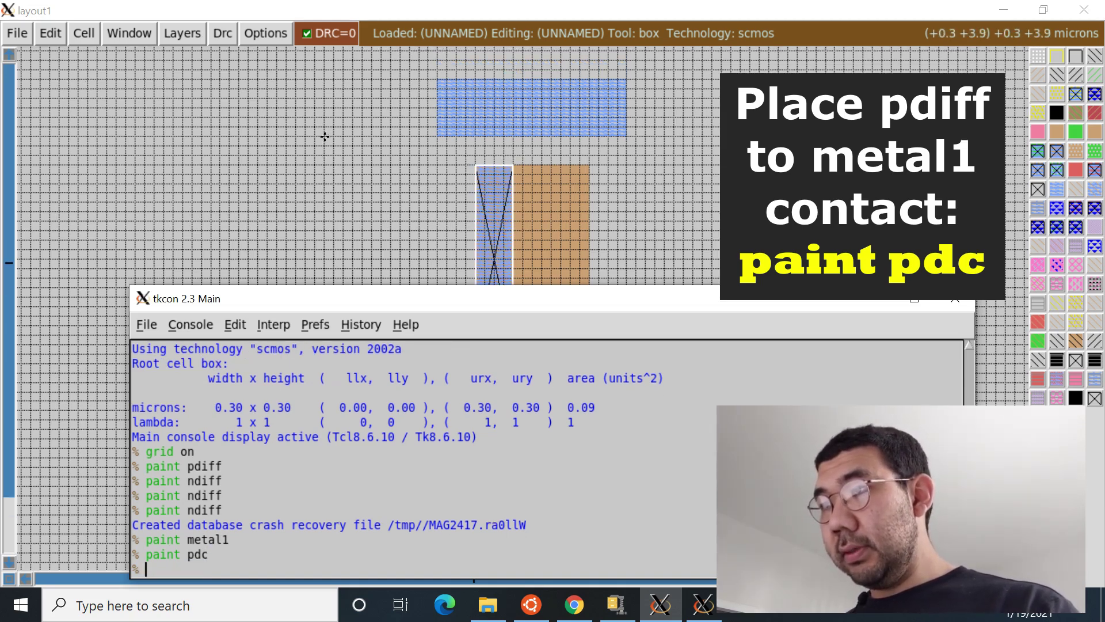
{"action": "scroll", "coordinate": [324, 137], "scroll_direction": "down", "scroll_amount": 5}
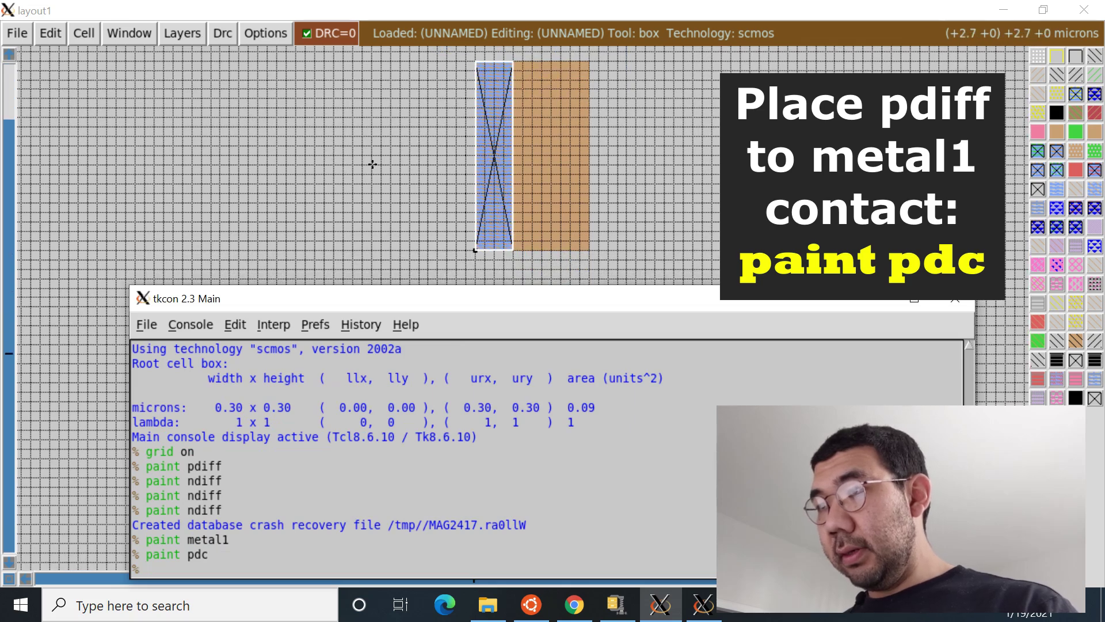
- Move the box to the pdiff's right edge strip and paint a pdc contact there
{"action": "left_click", "coordinate": [367, 166]}
{"action": "scroll", "coordinate": [392, 190], "scroll_direction": "up", "scroll_amount": 4}
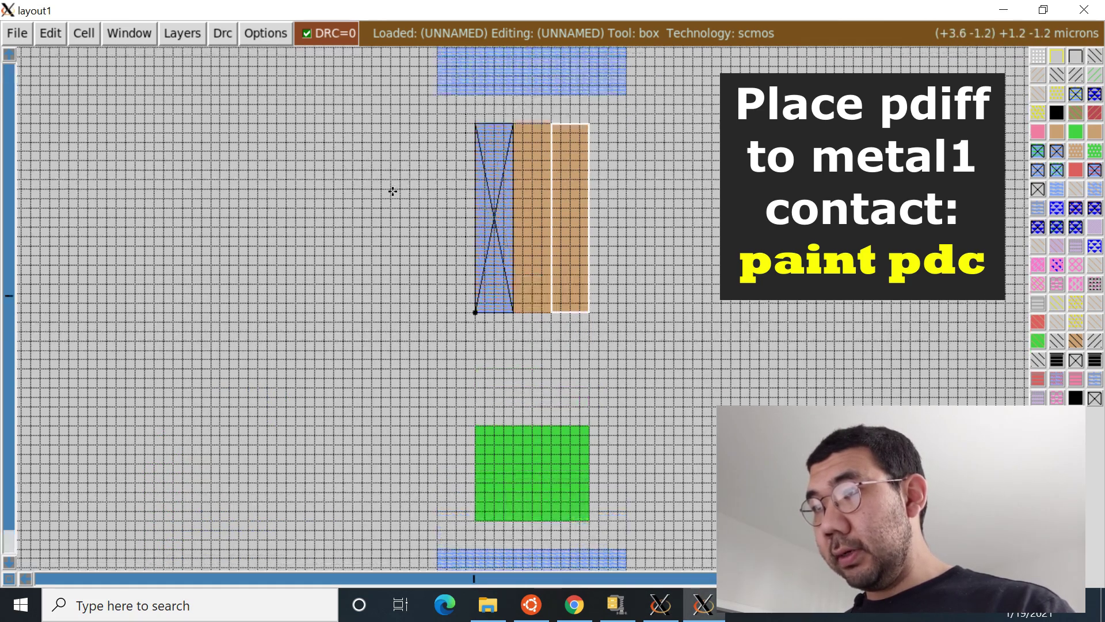
{"action": "key", "text": "alt+Tab"}
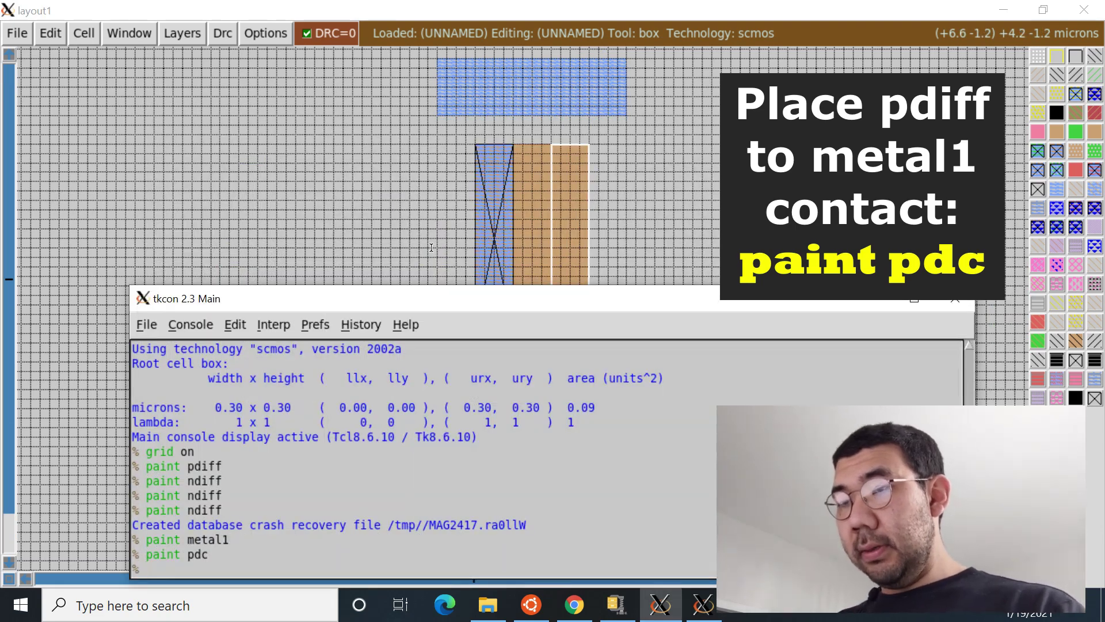
{"action": "type", "text": "paint pdc"}
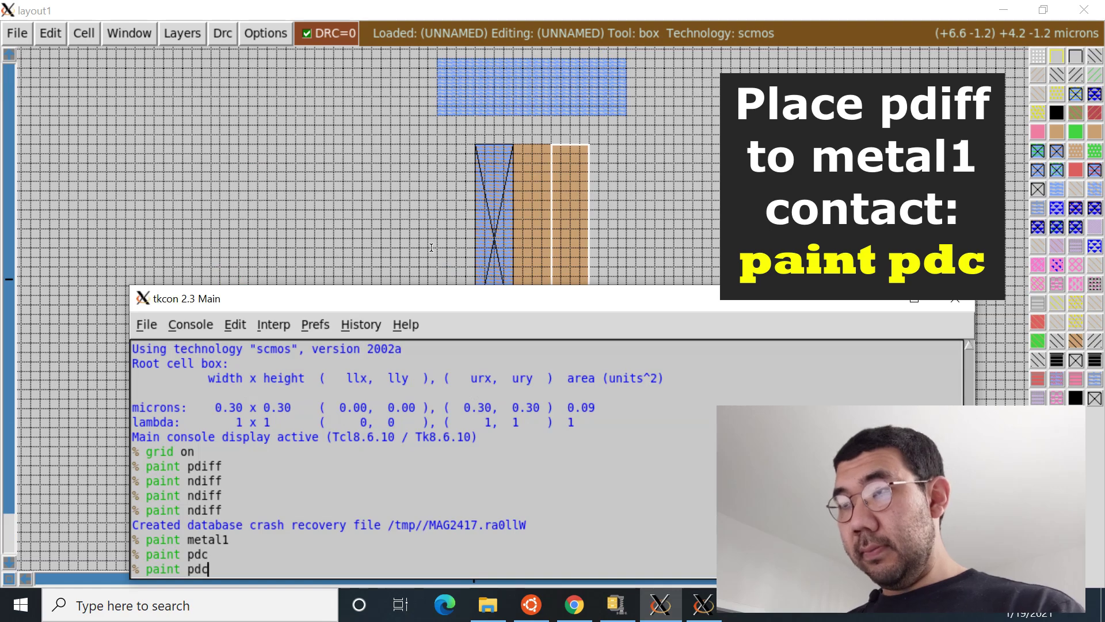
{"action": "key", "text": "Return"}
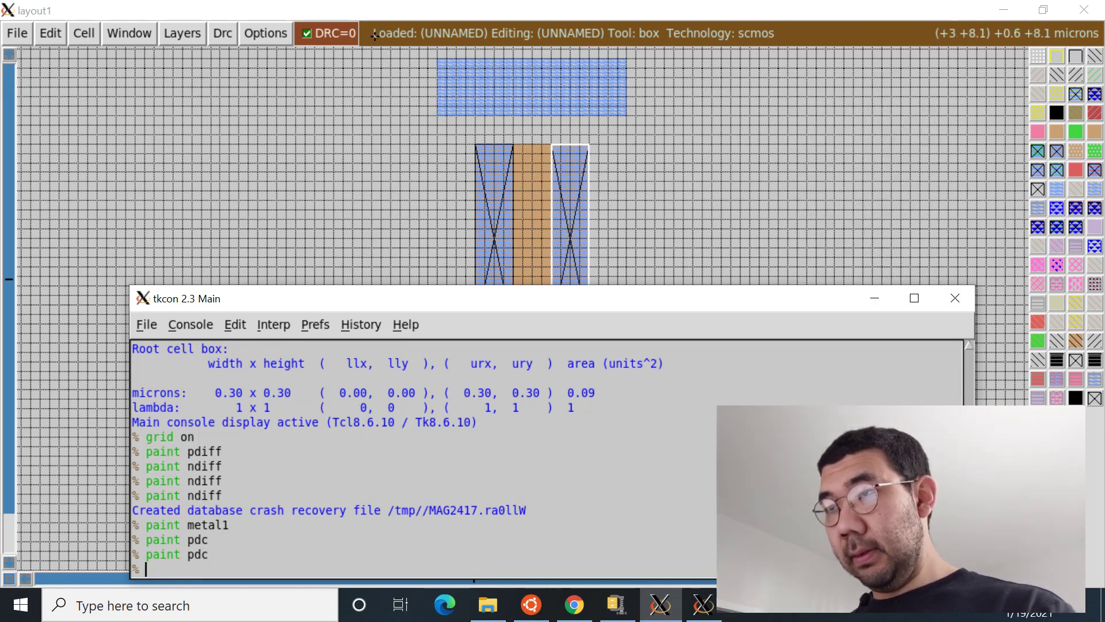
{"action": "left_click", "coordinate": [362, 257]}
{"action": "scroll", "coordinate": [244, 168], "scroll_direction": "down", "scroll_amount": 4}
{"action": "scroll", "coordinate": [243, 171], "scroll_direction": "down", "scroll_amount": 3}
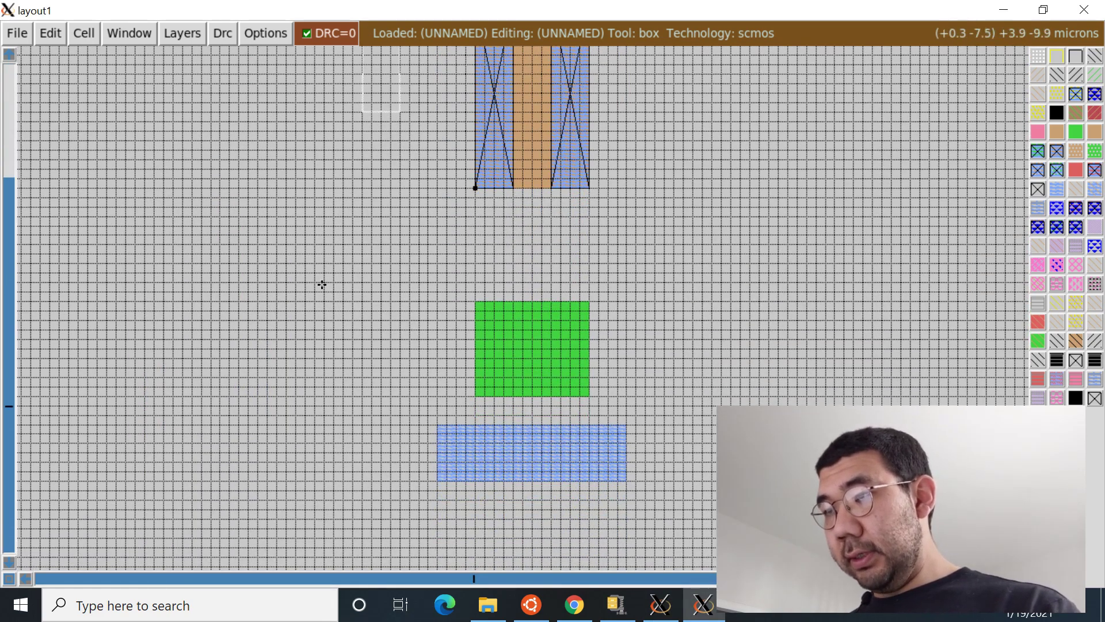
- Paint an ndc contact along the left edge strip of the ndiff with 'paint ndc'
{"action": "left_click", "coordinate": [317, 263]}
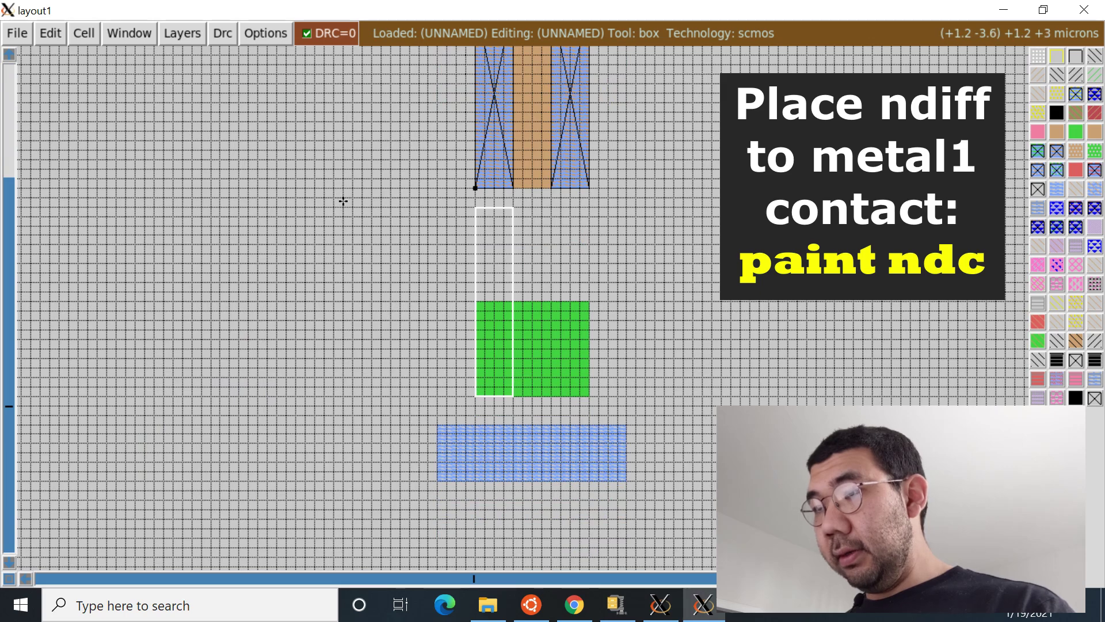
{"action": "right_click", "coordinate": [343, 200]}
{"action": "key", "text": "alt+Tab"}
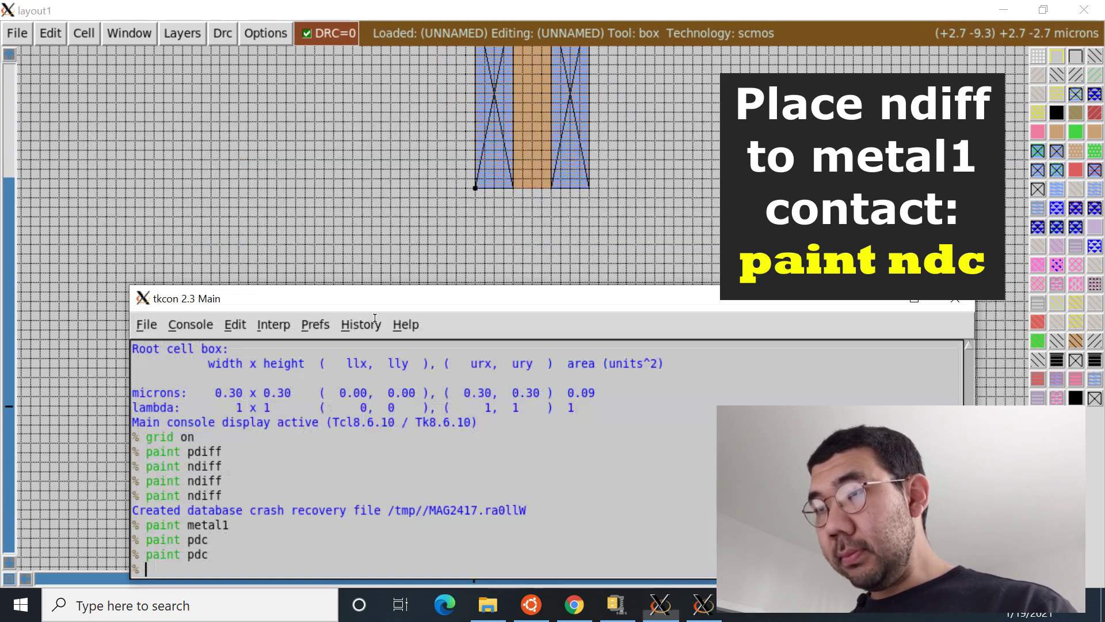
{"action": "type", "text": "paint"}
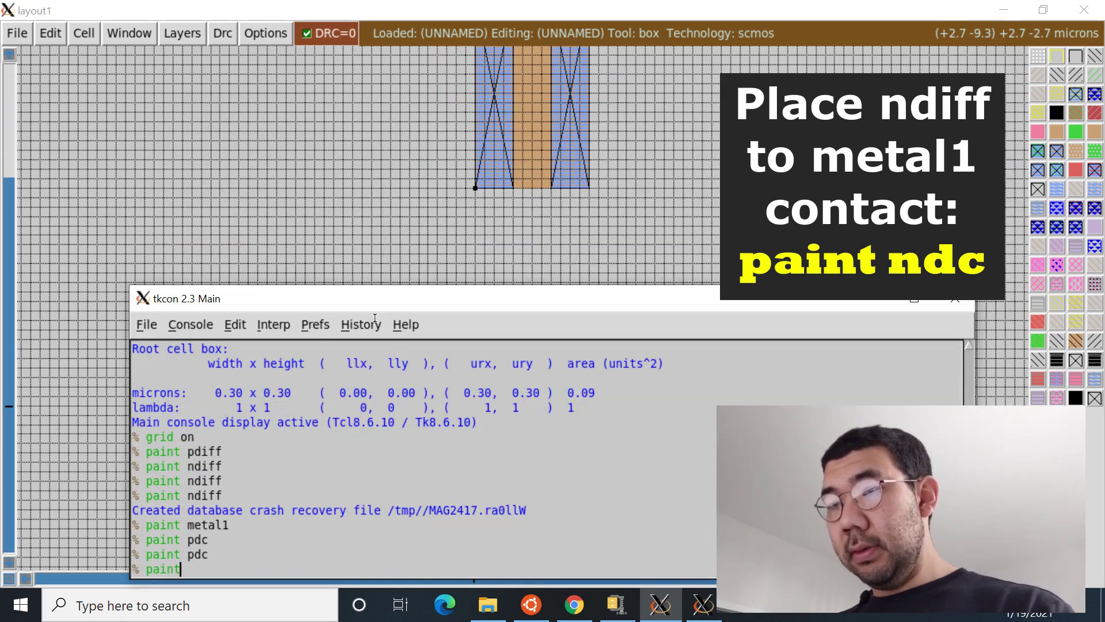
{"action": "type", "text": " ndc"}
{"action": "key", "text": "Return"}
{"action": "key", "text": "alt+Tab"}
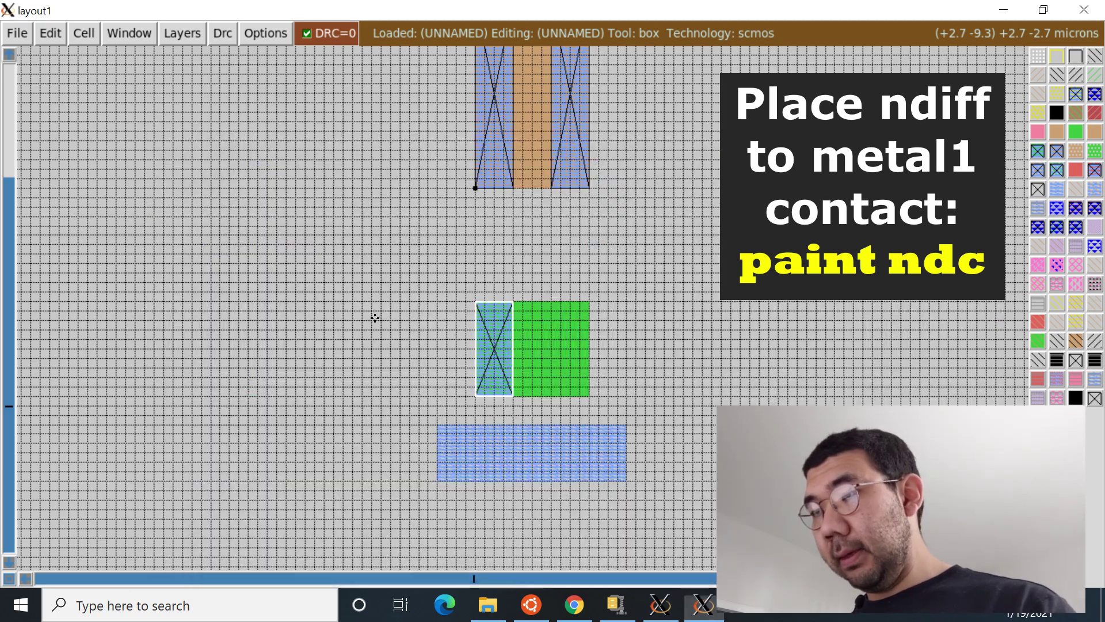
- Move the box to the ndiff's right edge strip and paint an ndc contact there
{"action": "left_click", "coordinate": [373, 263]}
{"action": "left_click", "coordinate": [370, 263]}
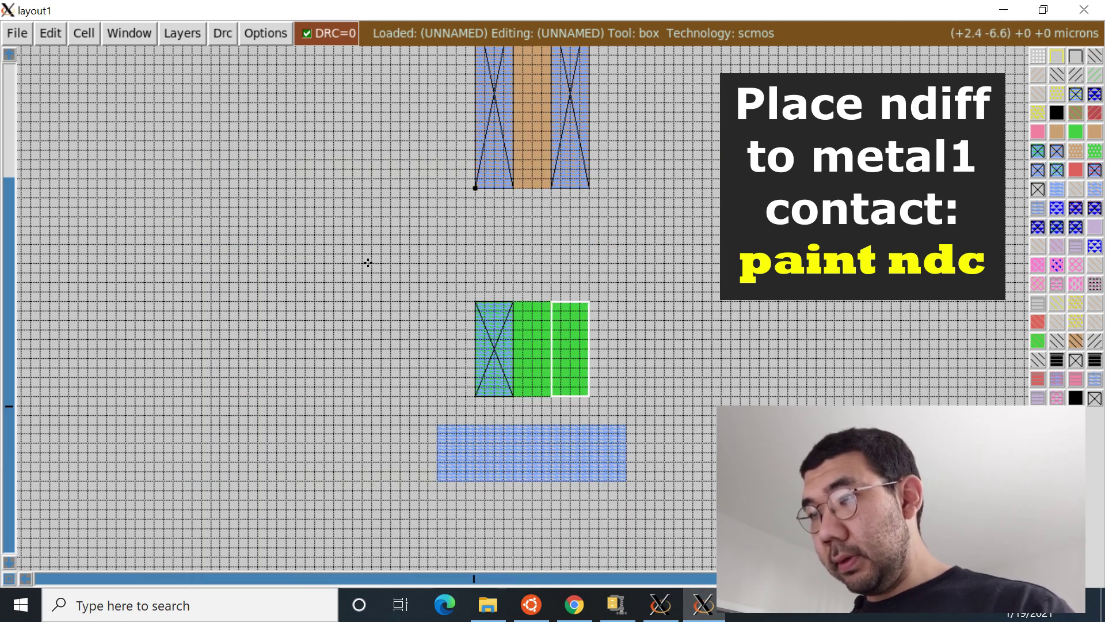
{"action": "key", "text": "alt+Tab"}
{"action": "type", "text": "paint"}
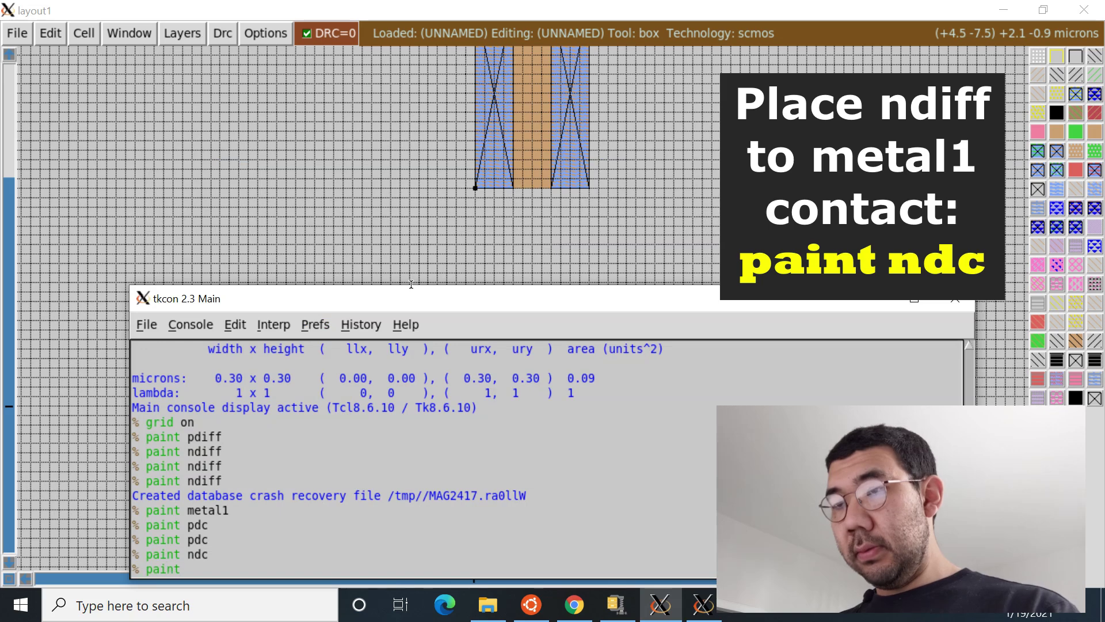
{"action": "type", "text": " ndc"}
{"action": "key", "text": "Return"}
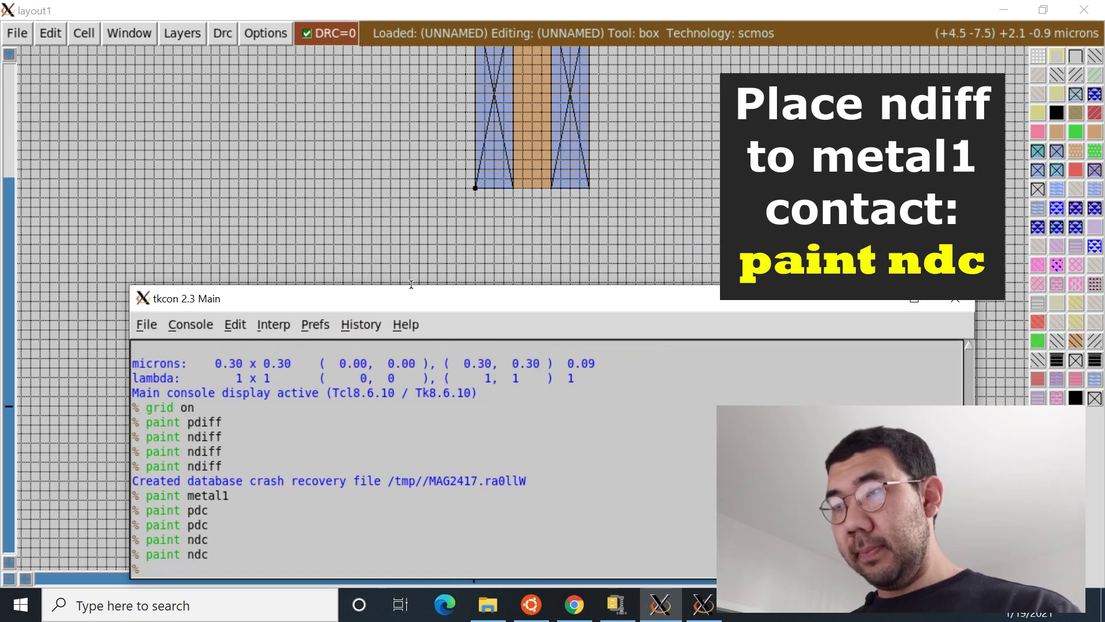
{"action": "key", "text": "alt+Tab"}
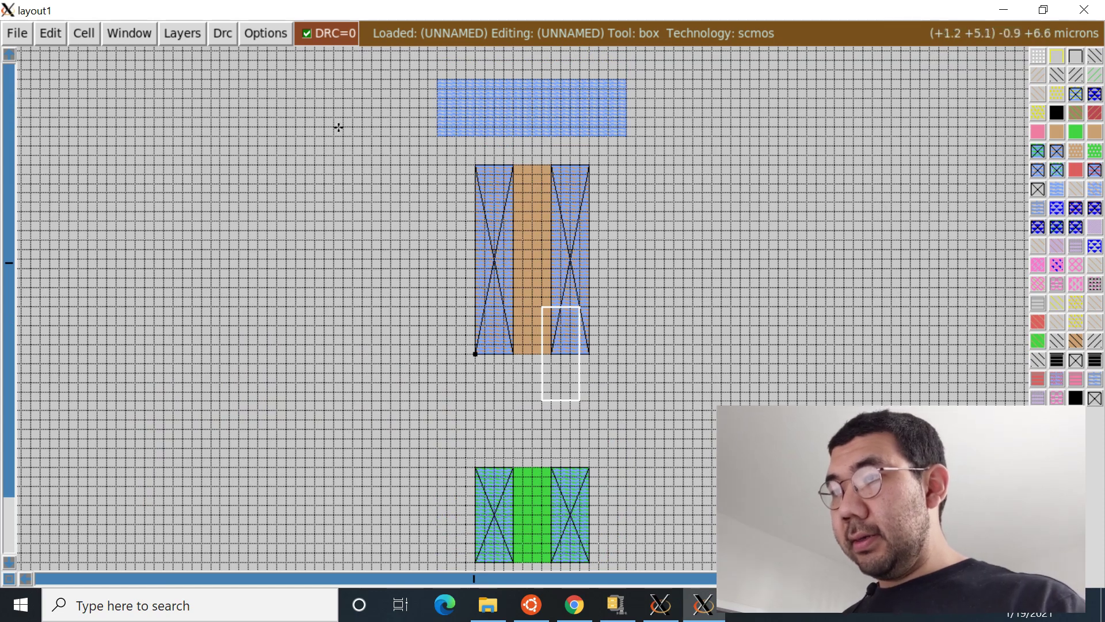
- Place the box from the left pdc contact's top up into the top metal1 rail, checking the cross-section reference
{"action": "key", "text": "alt+Tab"}
{"action": "key", "text": "alt+Tab"}
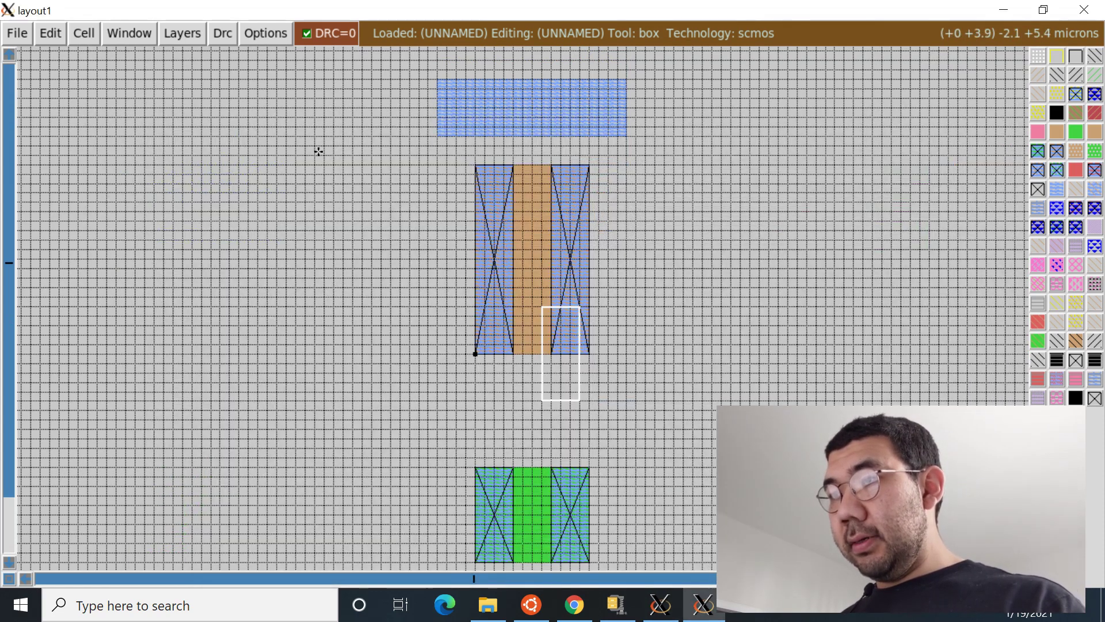
{"action": "left_click", "coordinate": [315, 150]}
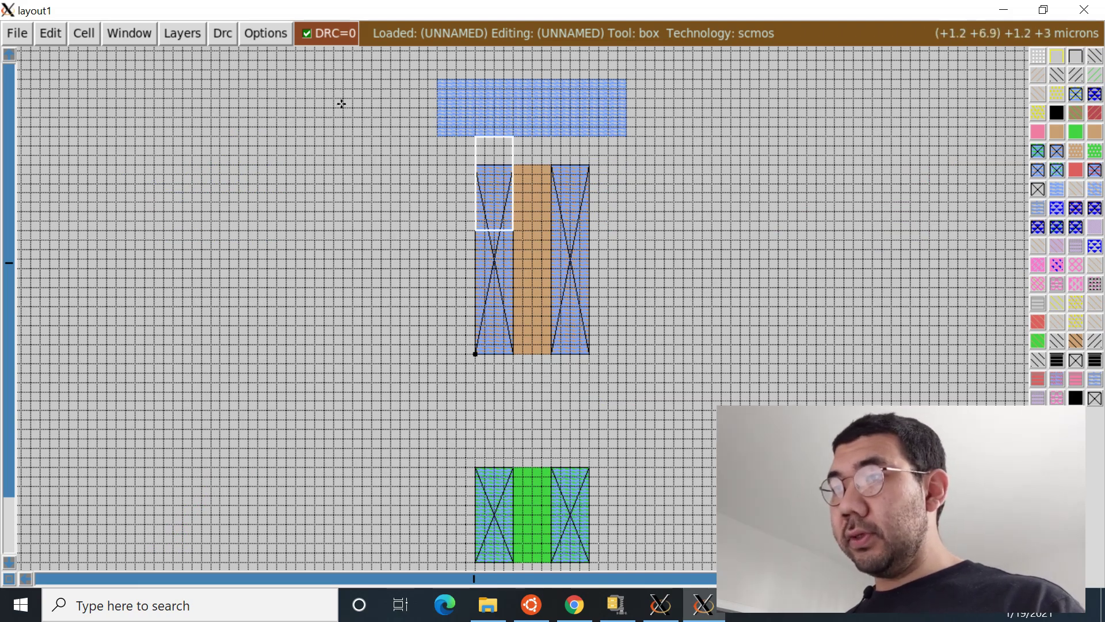
{"action": "left_click", "coordinate": [318, 125]}
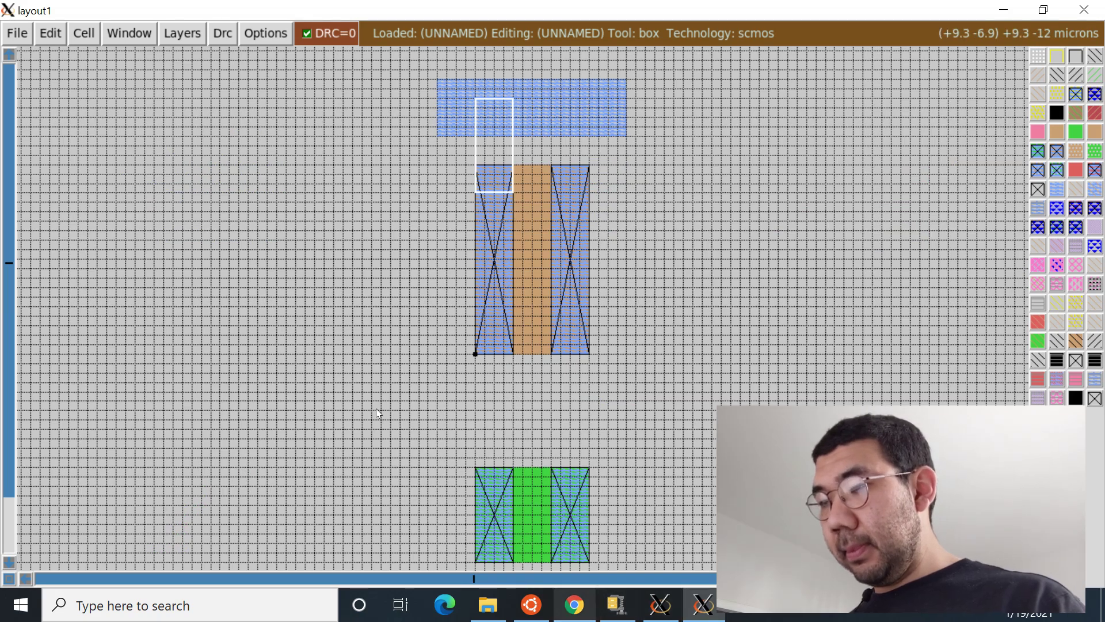
{"action": "left_click", "coordinate": [574, 604]}
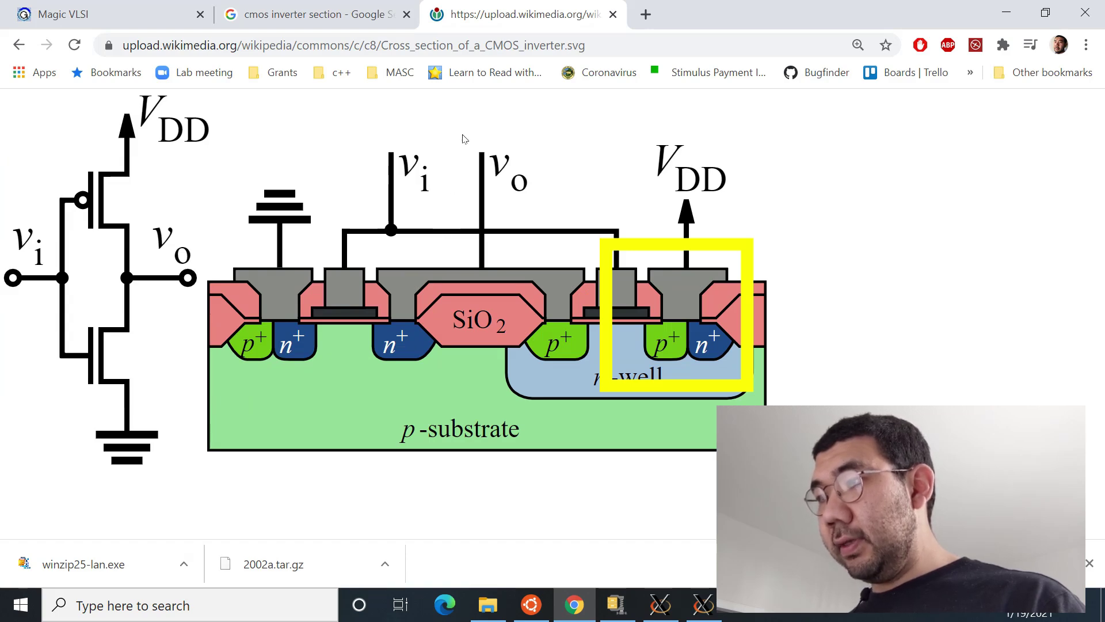
{"action": "key", "text": "alt+Tab"}
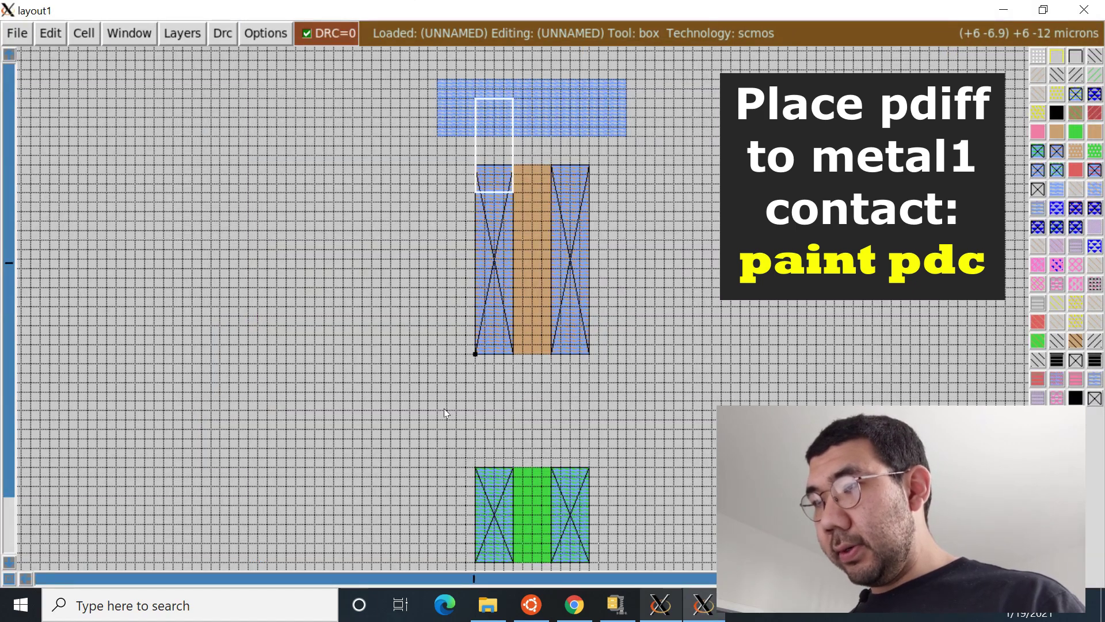
- Fill the box with metal1 to strap the left pdc contact to the top rail
{"action": "mouse_move", "coordinate": [663, 611]}
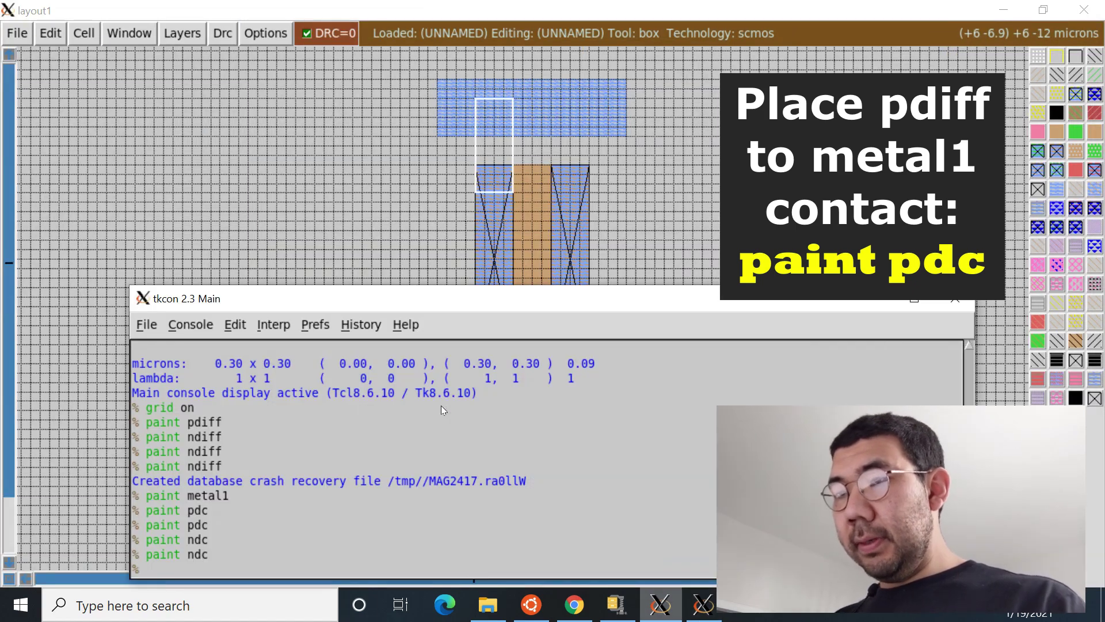
{"action": "type", "text": "paint metal1"}
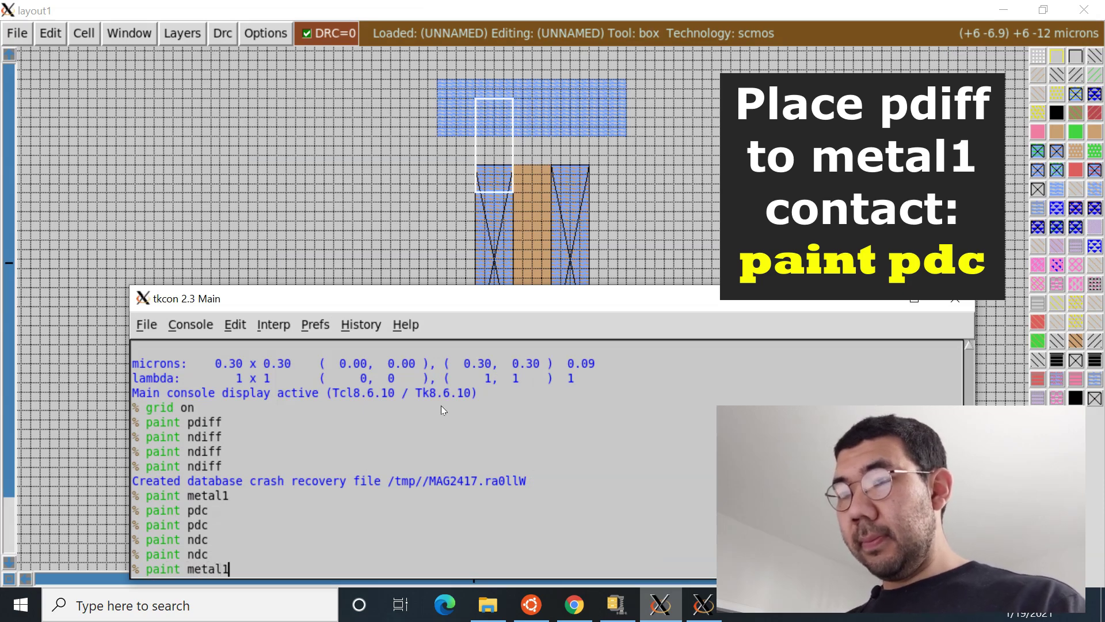
{"action": "key", "text": "Return"}
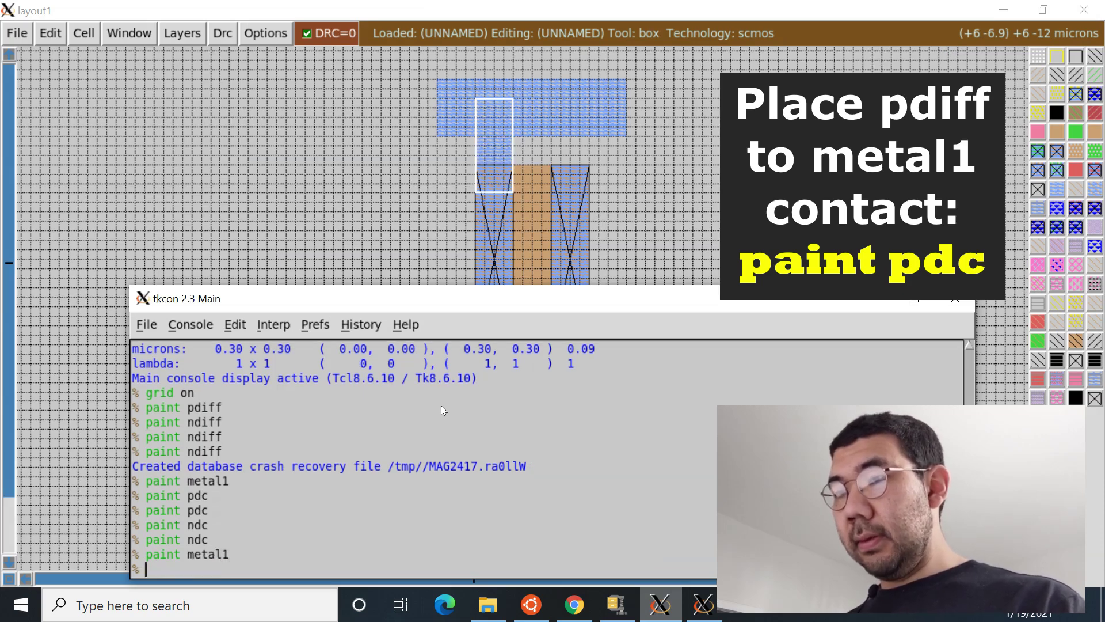
{"action": "key", "text": "alt+Tab"}
{"action": "key", "text": "alt+Tab"}
{"action": "key", "text": "alt+Tab"}
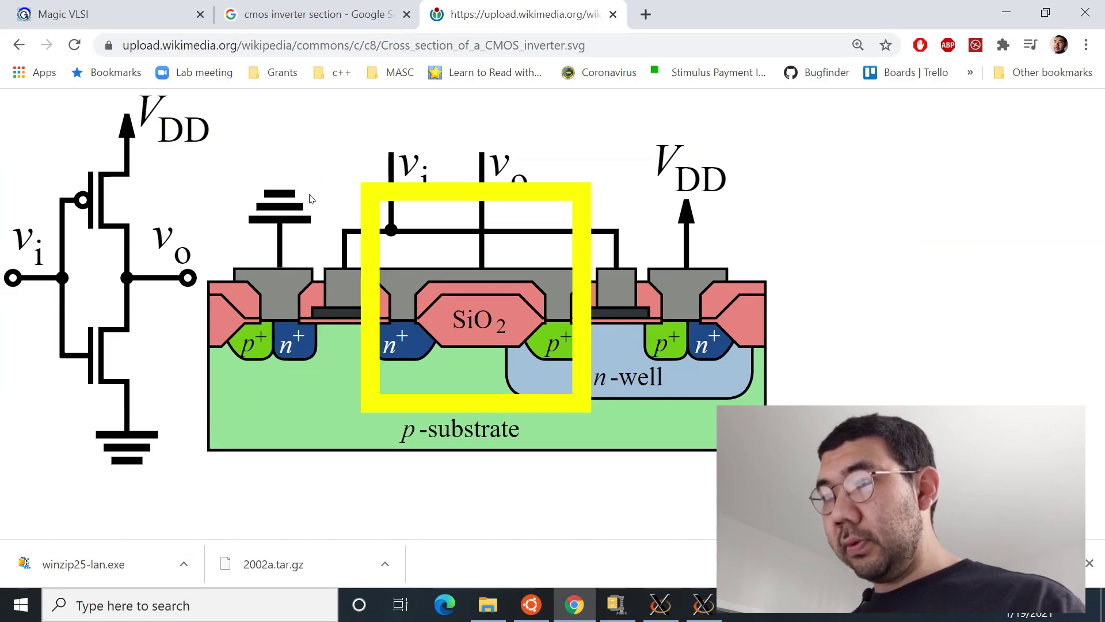
{"action": "key", "text": "alt+Tab"}
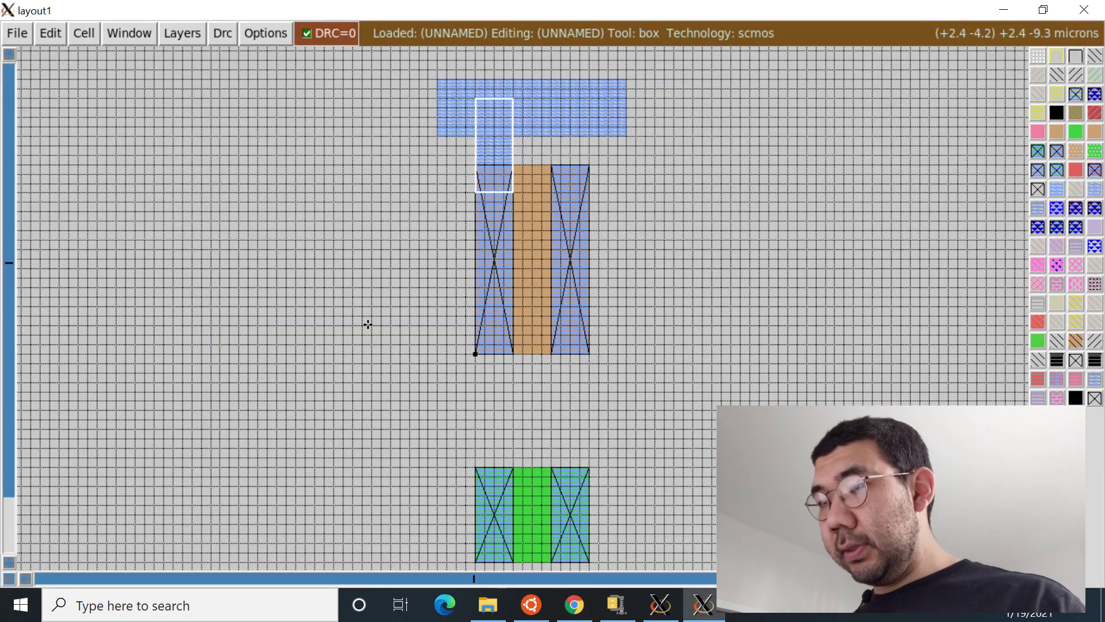
- Paint a metal1 strip joining the right ndc contact to the right pdc contact
{"action": "left_click", "coordinate": [368, 324]}
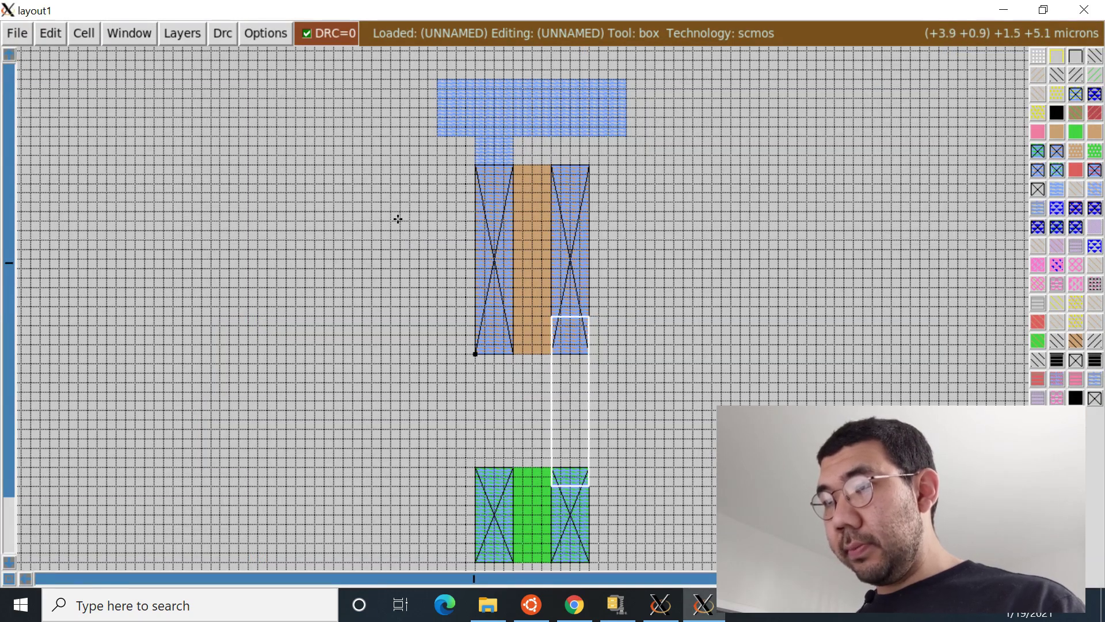
{"action": "key", "text": "alt+Tab"}
{"action": "key", "text": "alt+Tab"}
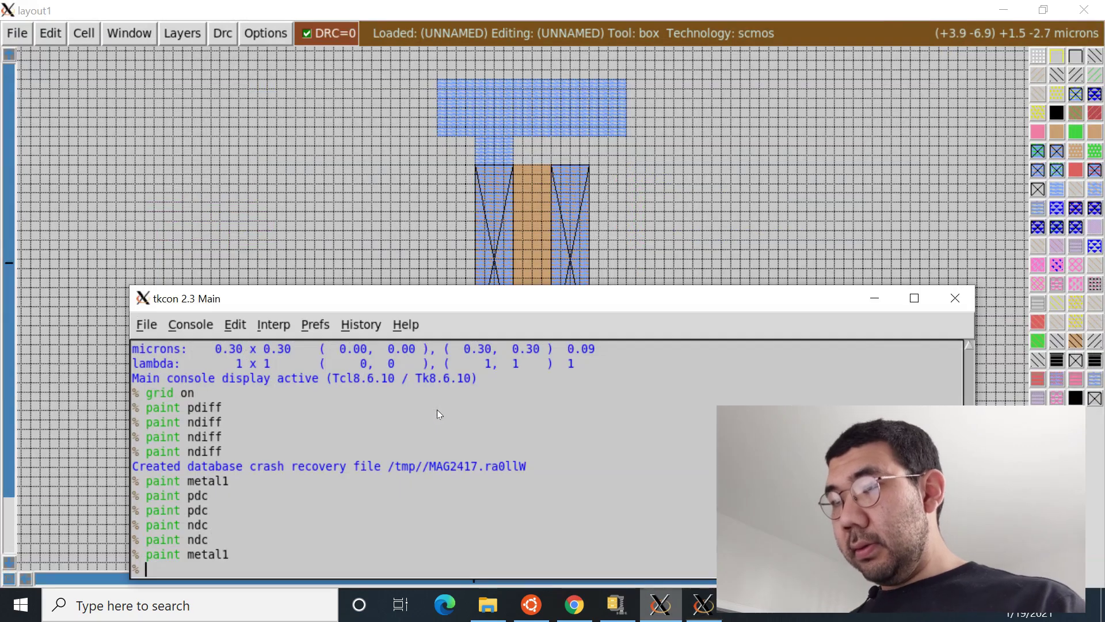
{"action": "type", "text": "paint met"}
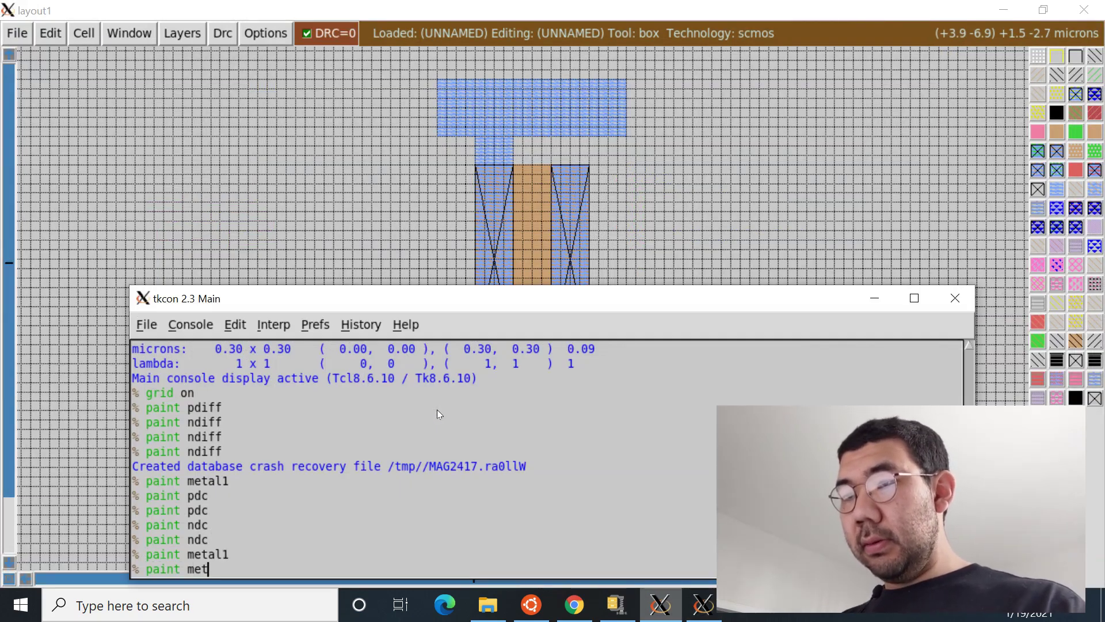
{"action": "type", "text": "al1"}
{"action": "key", "text": "Return"}
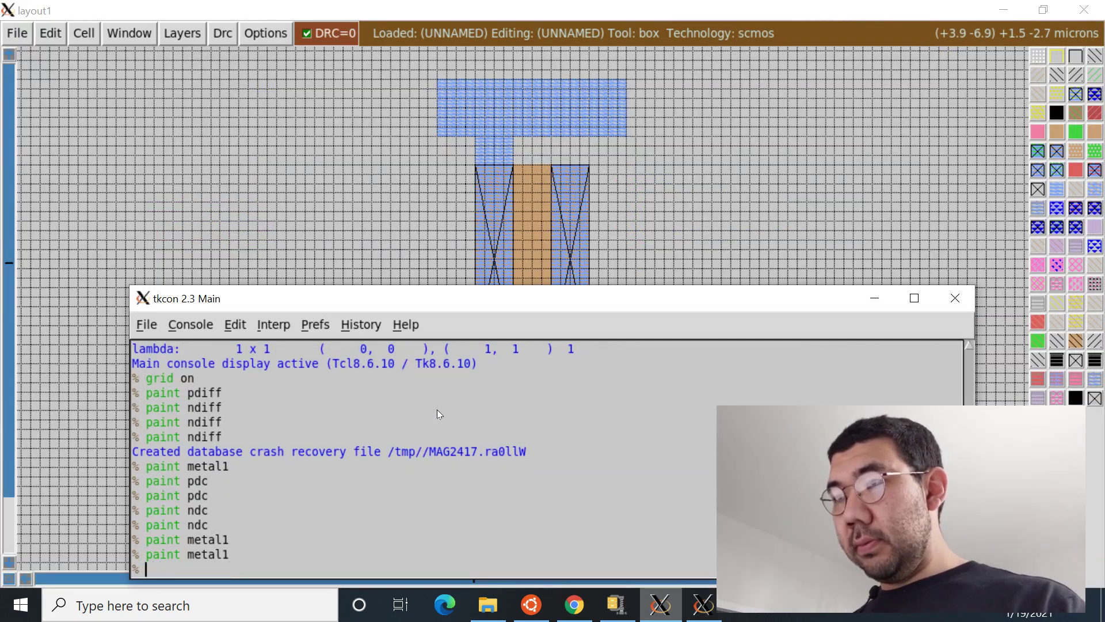
{"action": "key", "text": "alt+Tab"}
{"action": "scroll", "coordinate": [351, 251], "scroll_direction": "down", "scroll_amount": 1}
{"action": "scroll", "coordinate": [352, 252], "scroll_direction": "down", "scroll_amount": 1}
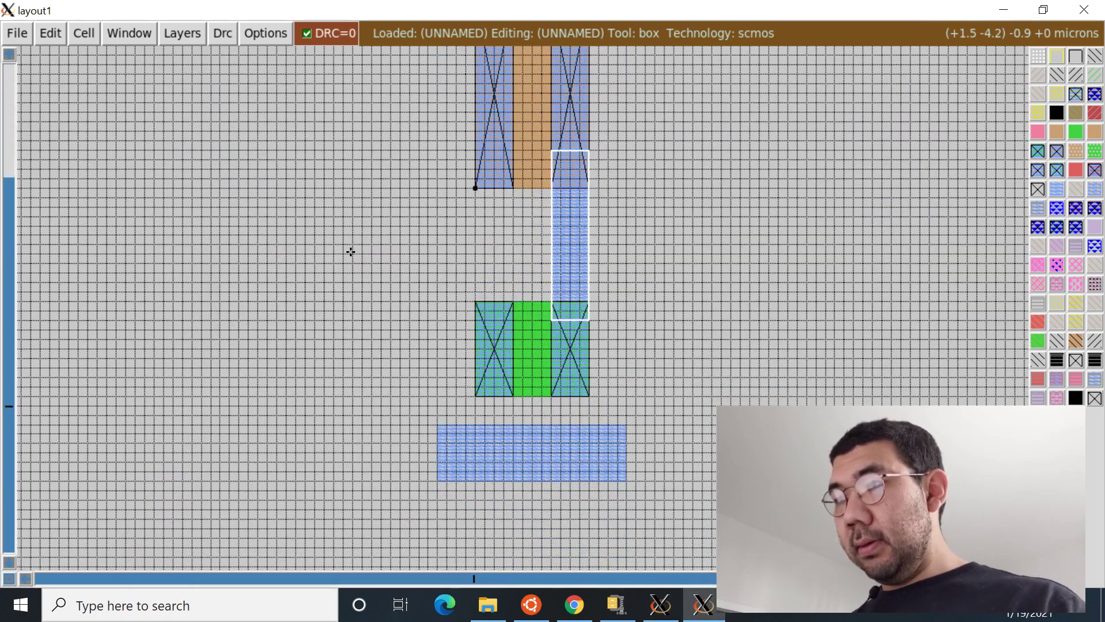
- Compare the layout against the CMOS inverter cross-section reference diagram
{"action": "key", "text": "alt+Tab"}
{"action": "key", "text": "alt+Tab"}
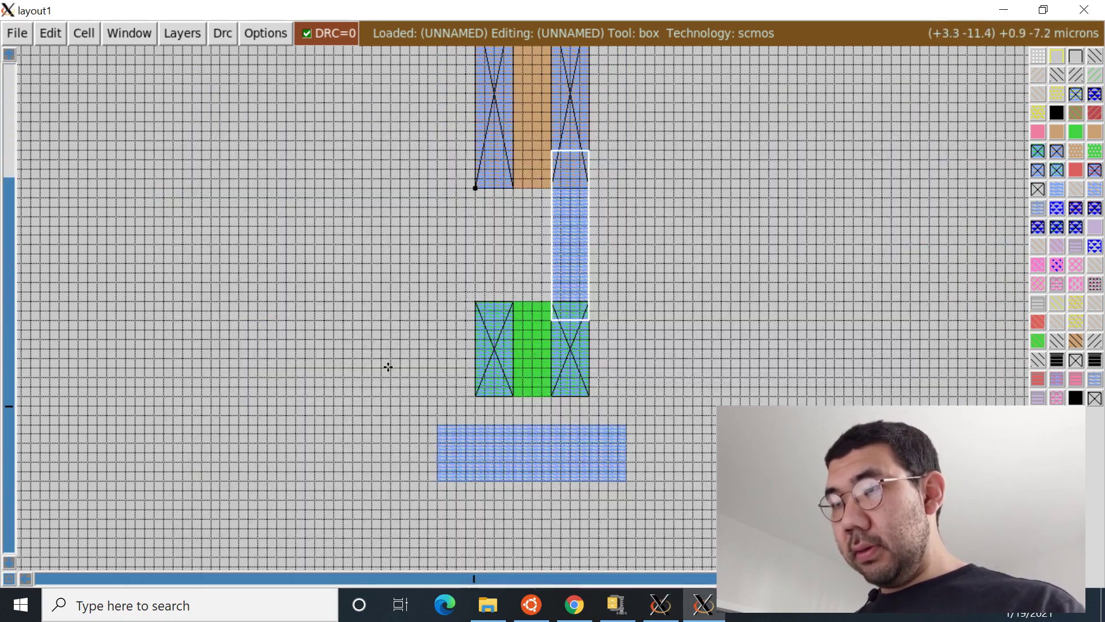
{"action": "key", "text": "alt+Tab"}
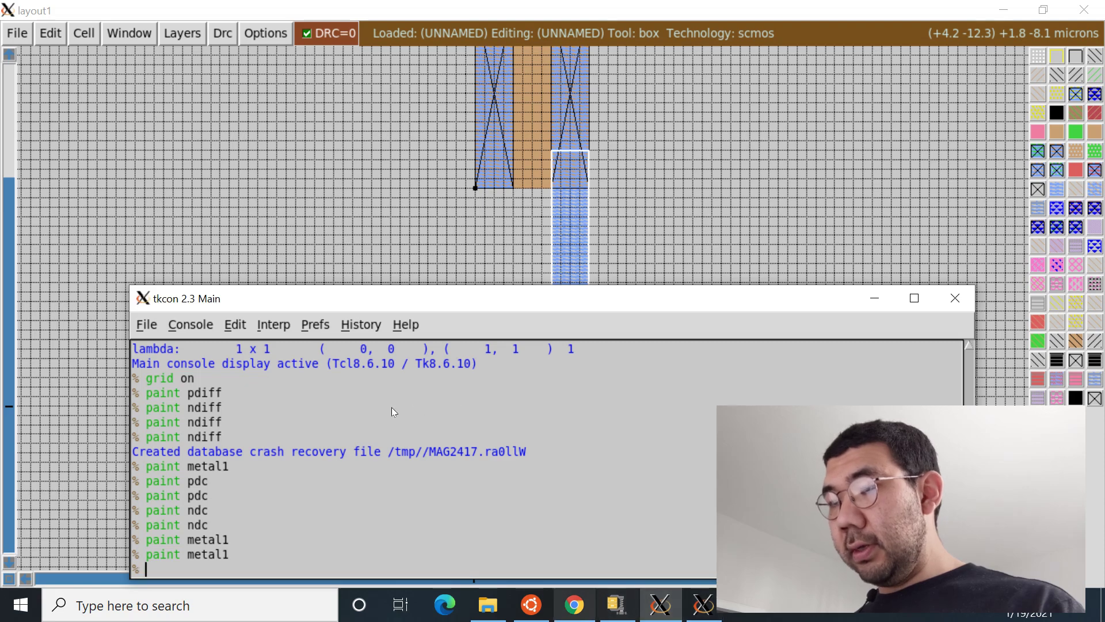
{"action": "mouse_move", "coordinate": [580, 604]}
{"action": "key", "text": "alt+Tab"}
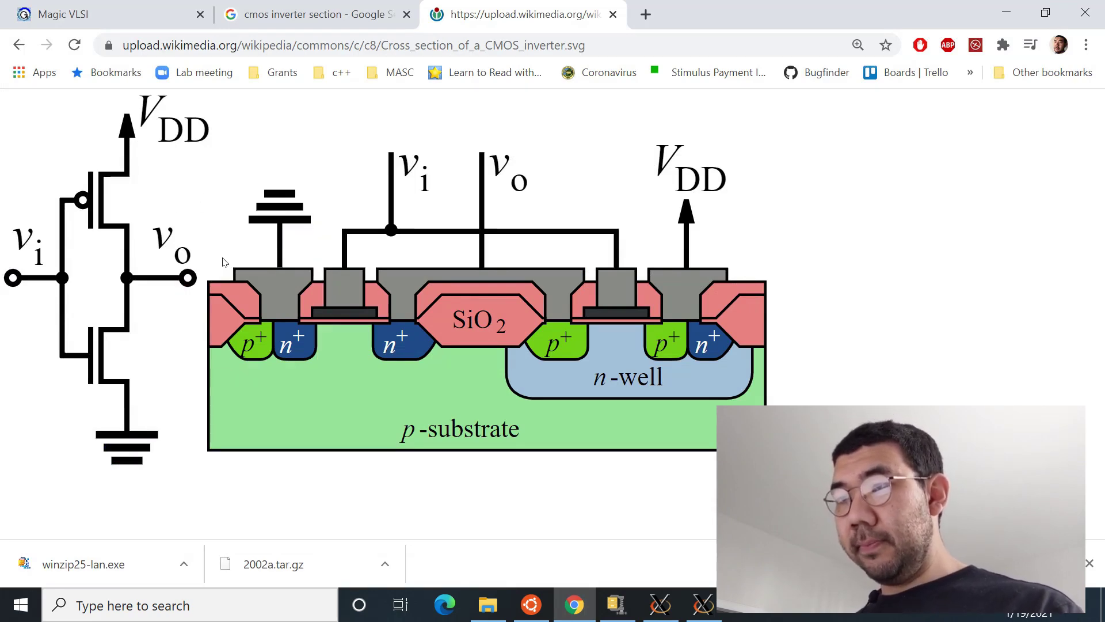
{"action": "key", "text": "alt+Tab"}
{"action": "key", "text": "alt+Tab"}
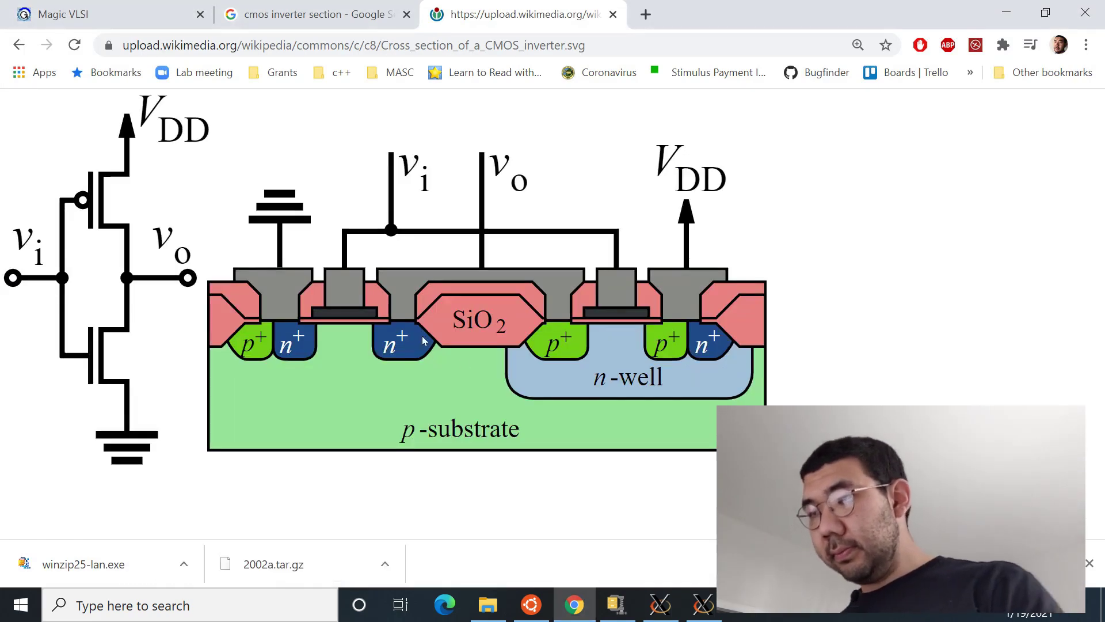
{"action": "key", "text": "alt+Tab"}
{"action": "scroll", "coordinate": [345, 244], "scroll_direction": "down", "scroll_amount": 1}
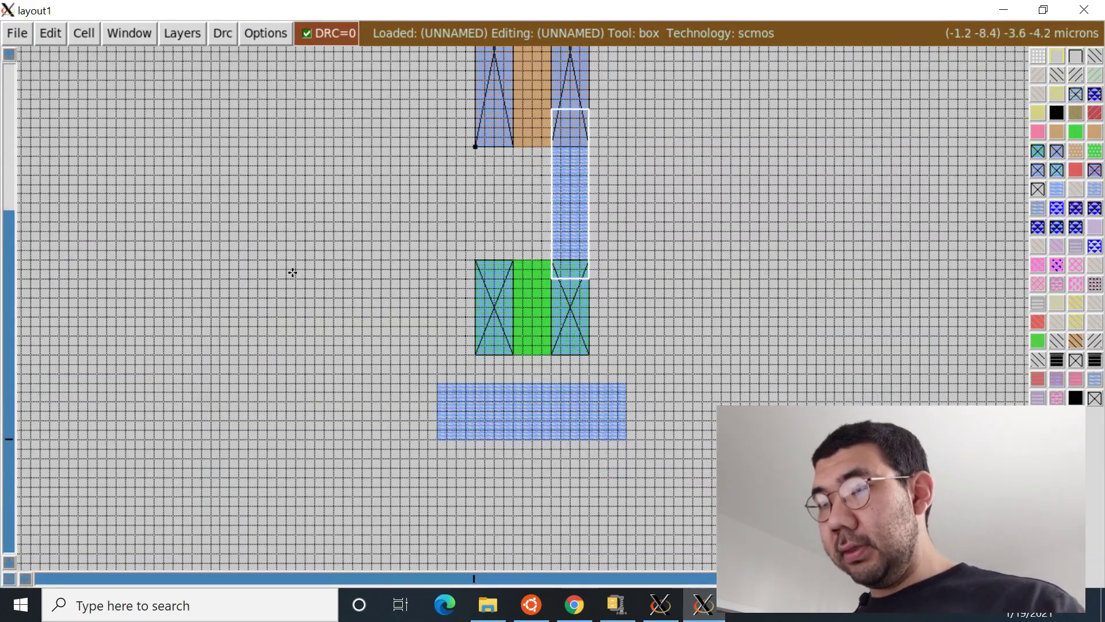
- Paint metal1 from the lower-left ndc contact down to the bottom rail, then check the cross-section reference
{"action": "left_click", "coordinate": [316, 262]}
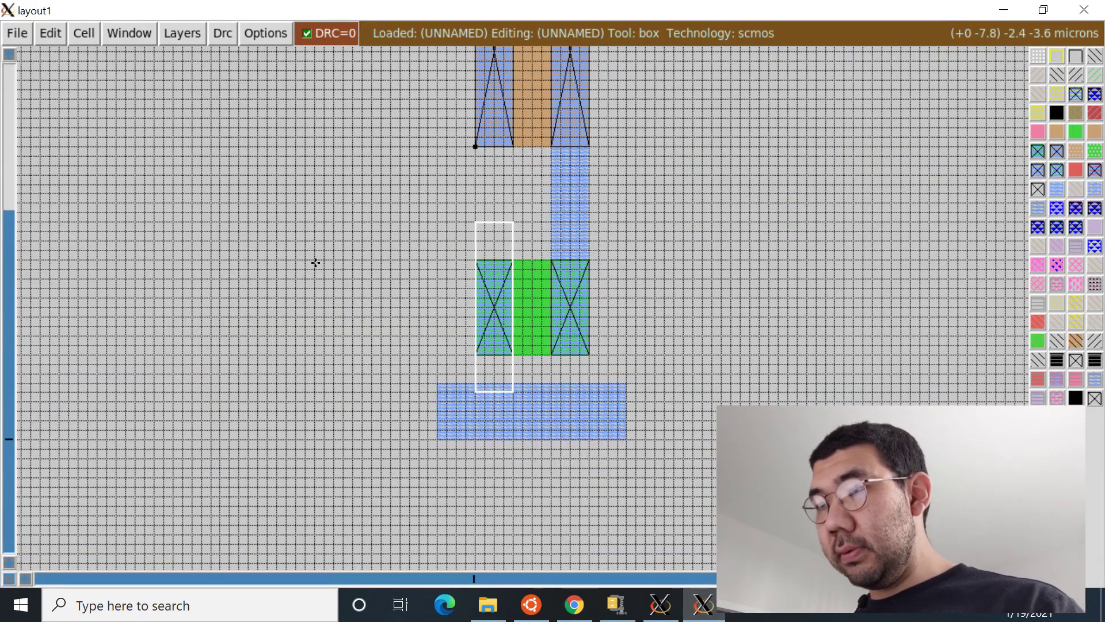
{"action": "right_click", "coordinate": [342, 215]}
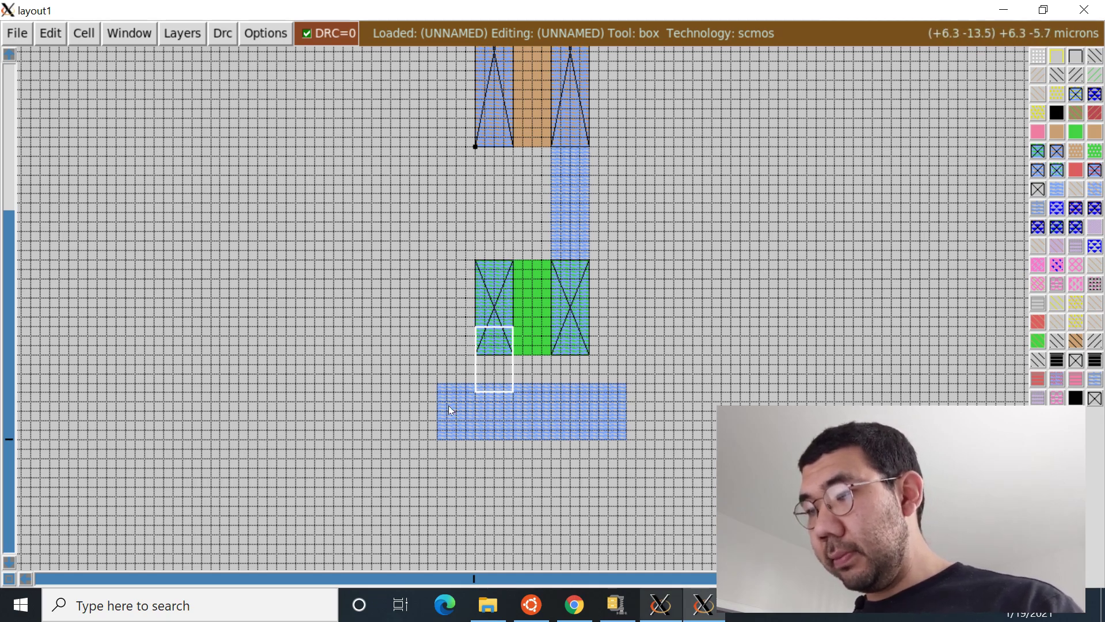
{"action": "key", "text": "alt+Tab"}
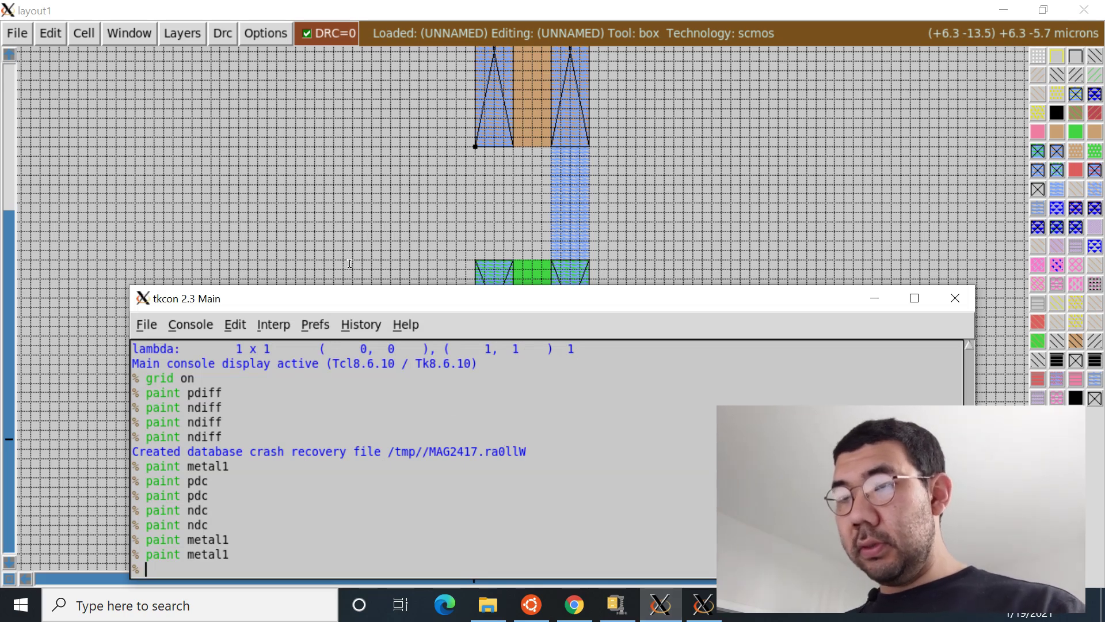
{"action": "type", "text": "paint"}
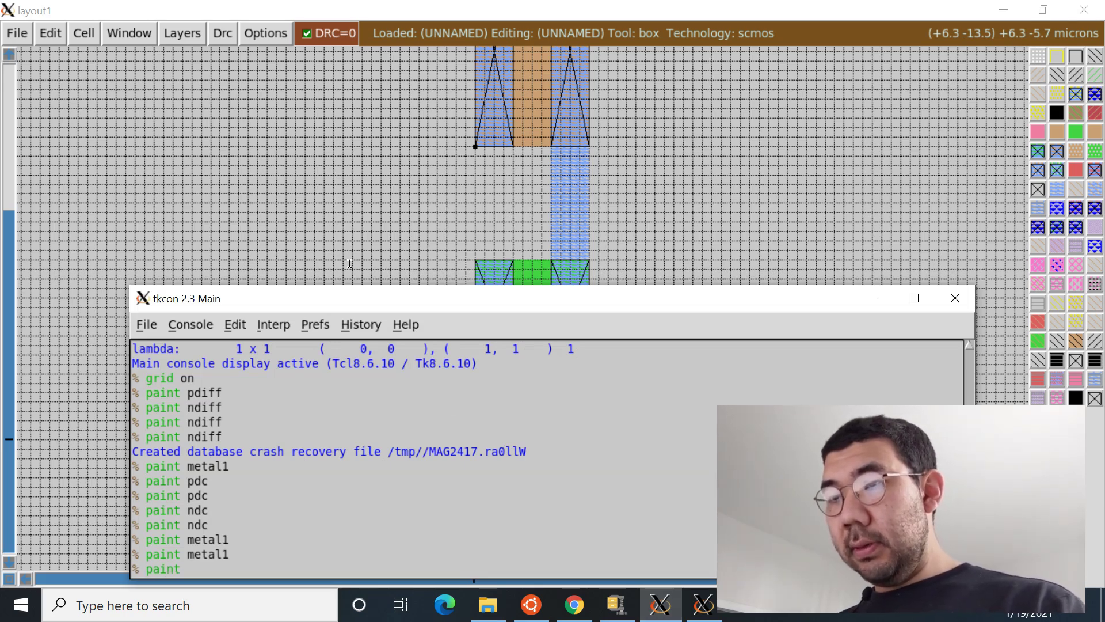
{"action": "type", "text": " metal1"}
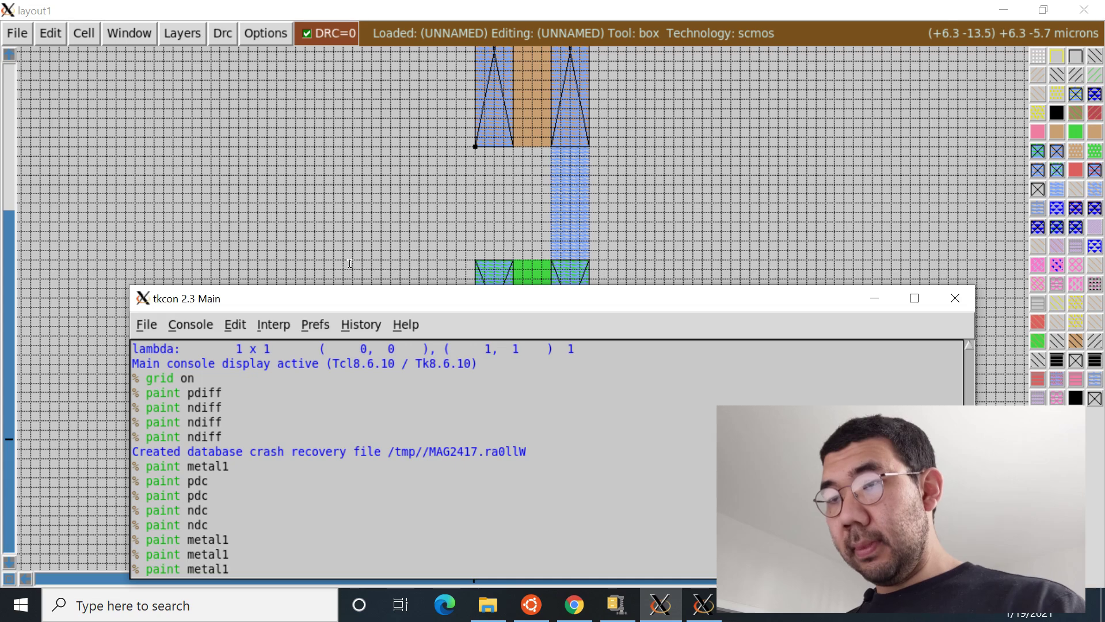
{"action": "key", "text": "Return"}
{"action": "key", "text": "alt+Tab"}
{"action": "scroll", "coordinate": [350, 263], "scroll_direction": "up", "scroll_amount": 4}
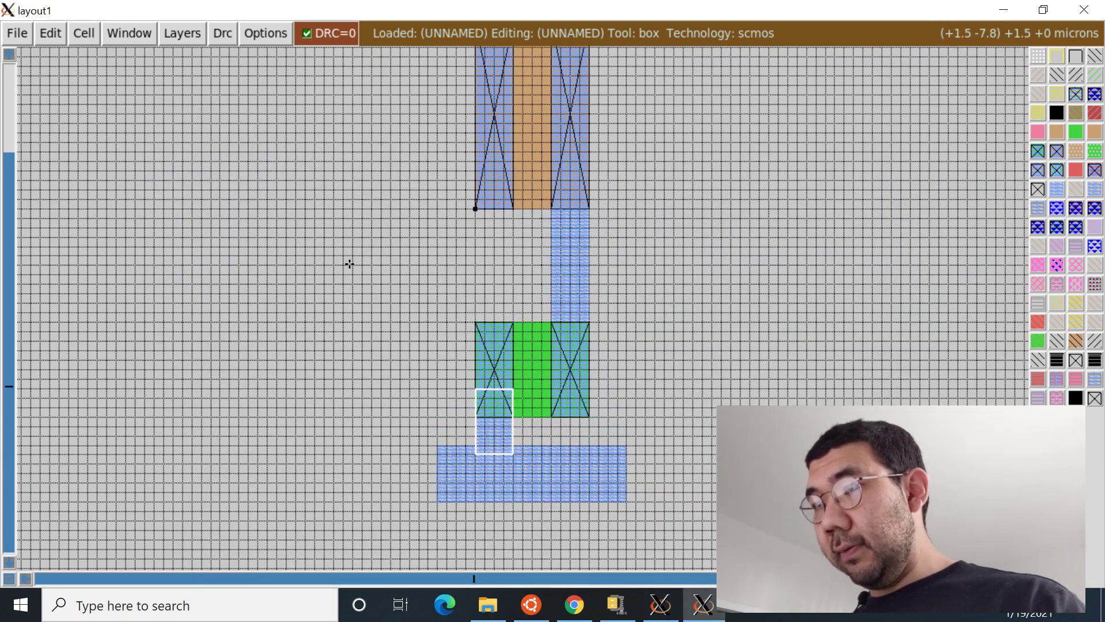
{"action": "scroll", "coordinate": [351, 256], "scroll_direction": "down", "scroll_amount": 1}
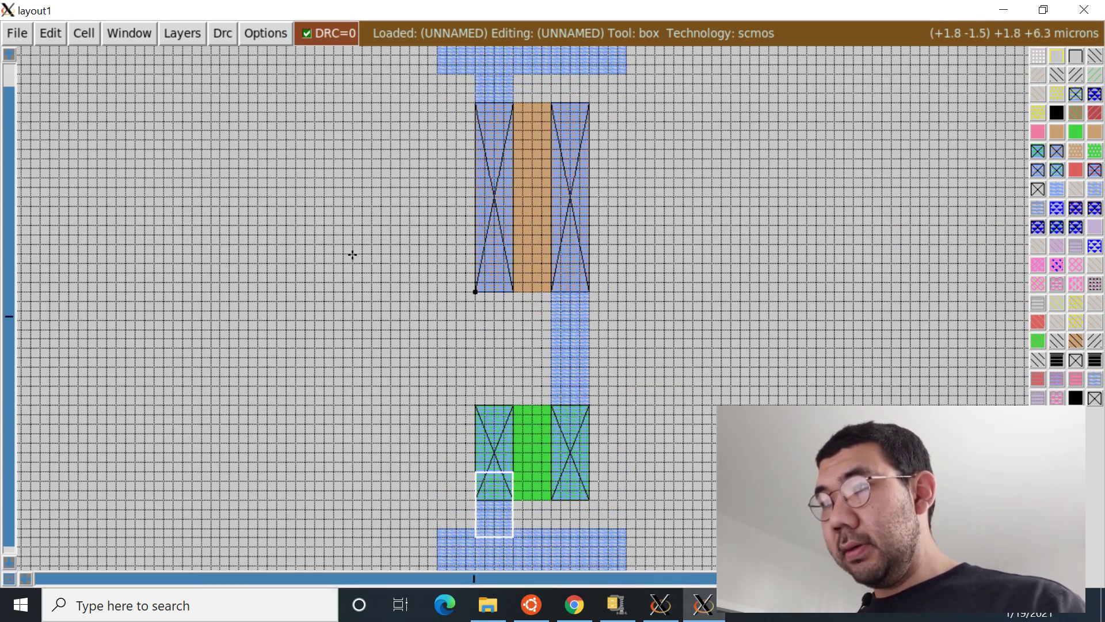
{"action": "key", "text": "alt+Tab"}
{"action": "key", "text": "alt+Tab"}
{"action": "key", "text": "Tab"}
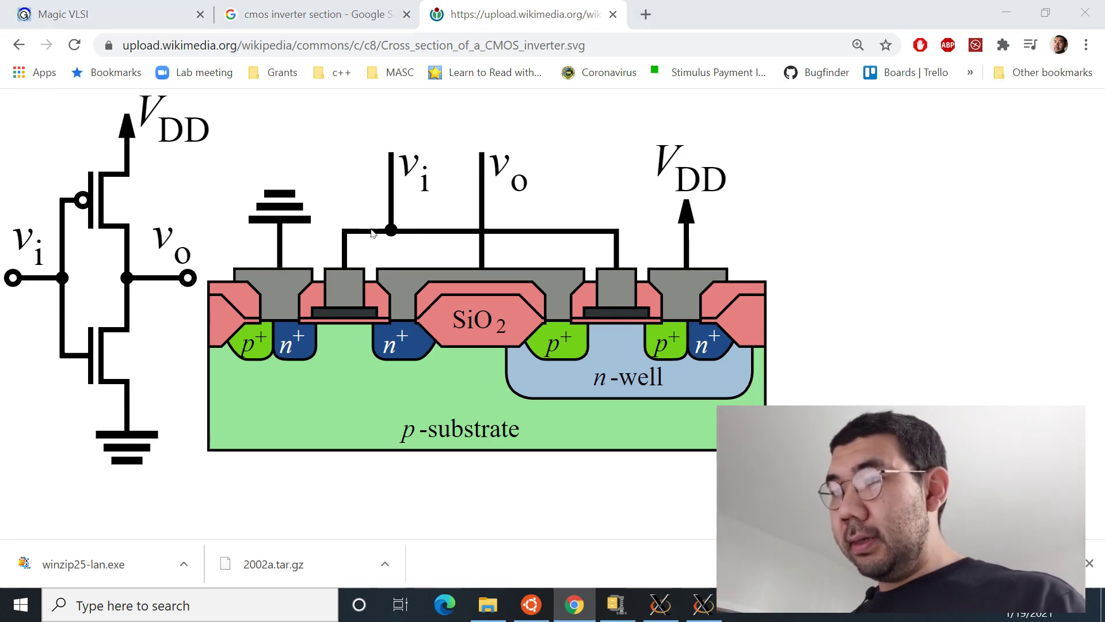
{"action": "key", "text": "alt+Tab"}
{"action": "key", "text": "alt+Tab"}
{"action": "key", "text": "alt+Tab"}
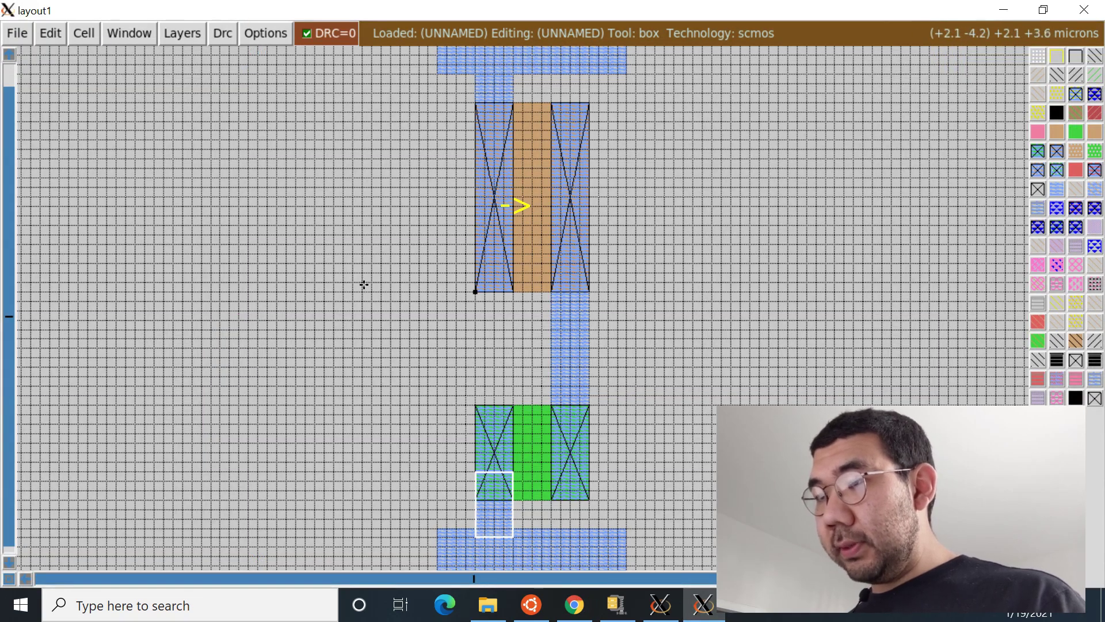
- Box the middle gate column across both diffusions and paint it with poly
{"action": "left_click", "coordinate": [349, 344]}
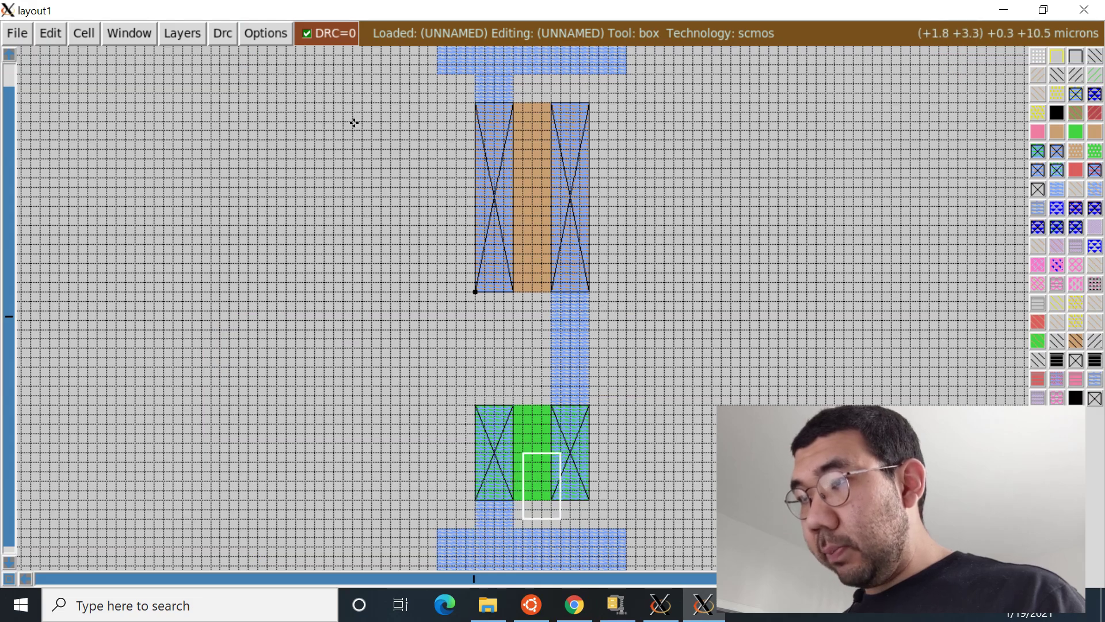
{"action": "right_click", "coordinate": [361, 56]}
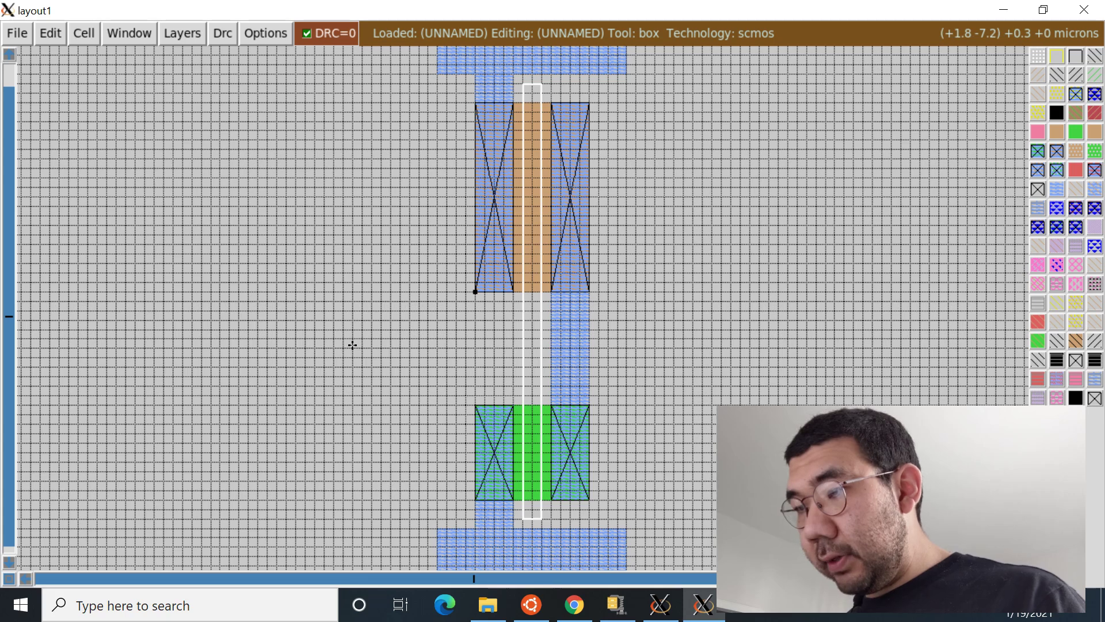
{"action": "key", "text": "alt+Tab"}
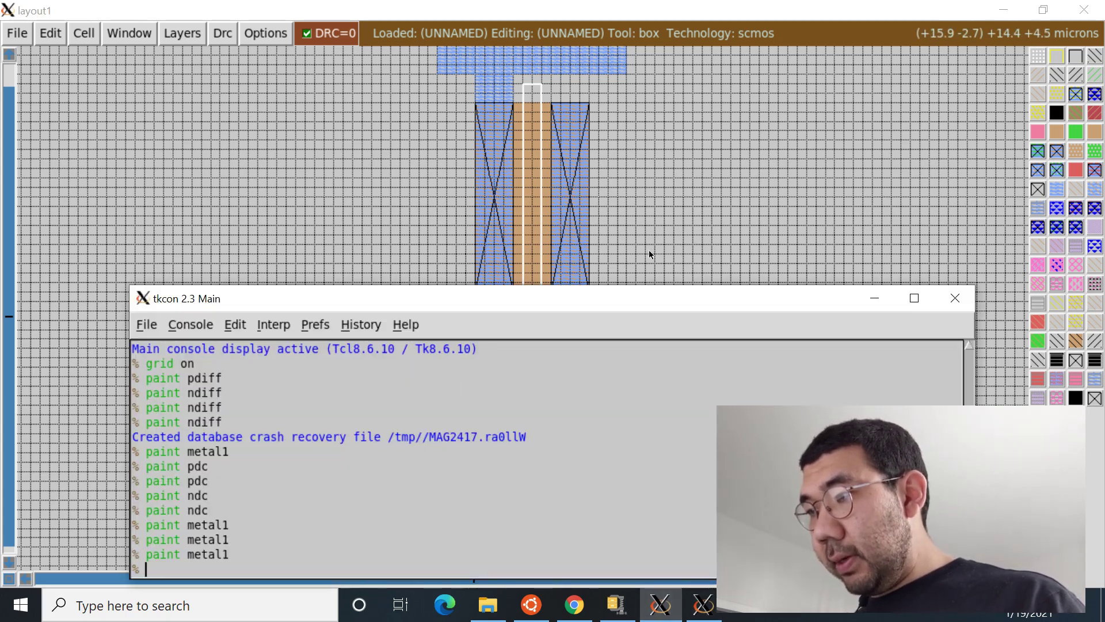
{"action": "left_click_drag", "start_coordinate": [649, 253], "coordinate": [528, 252]}
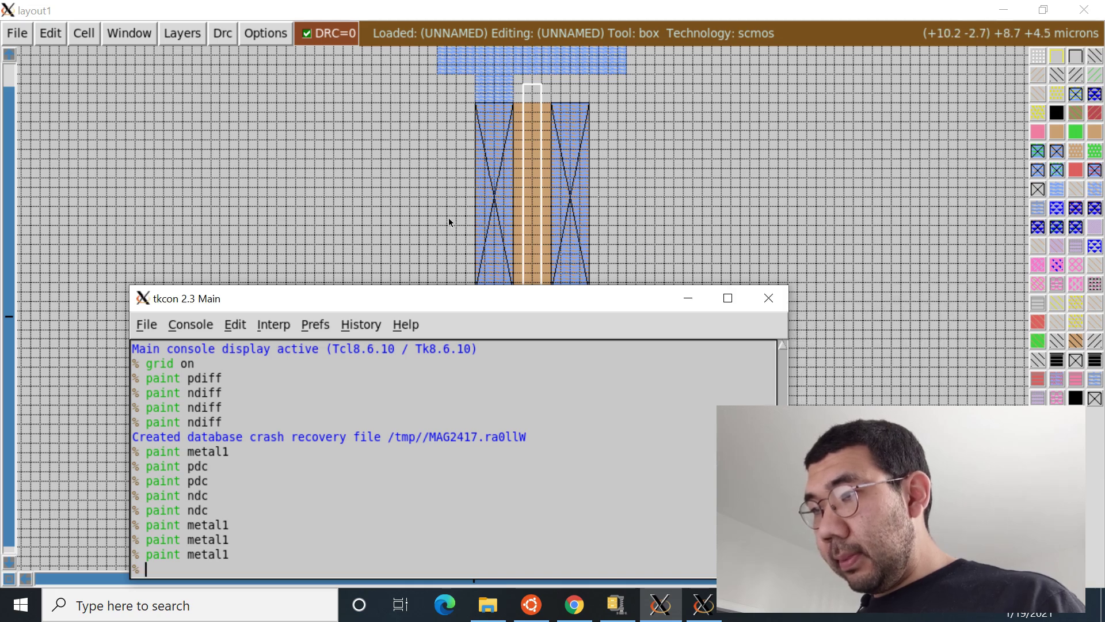
{"action": "left_click_drag", "start_coordinate": [424, 200], "coordinate": [484, 78]}
{"action": "type", "text": "aint poly"}
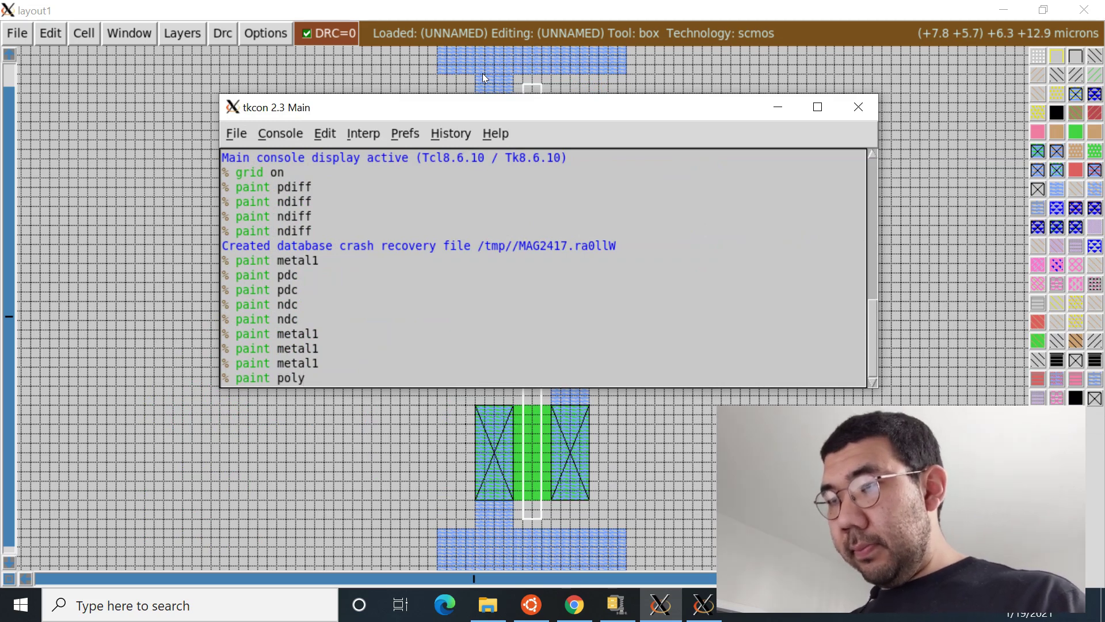
{"action": "key", "text": "Return"}
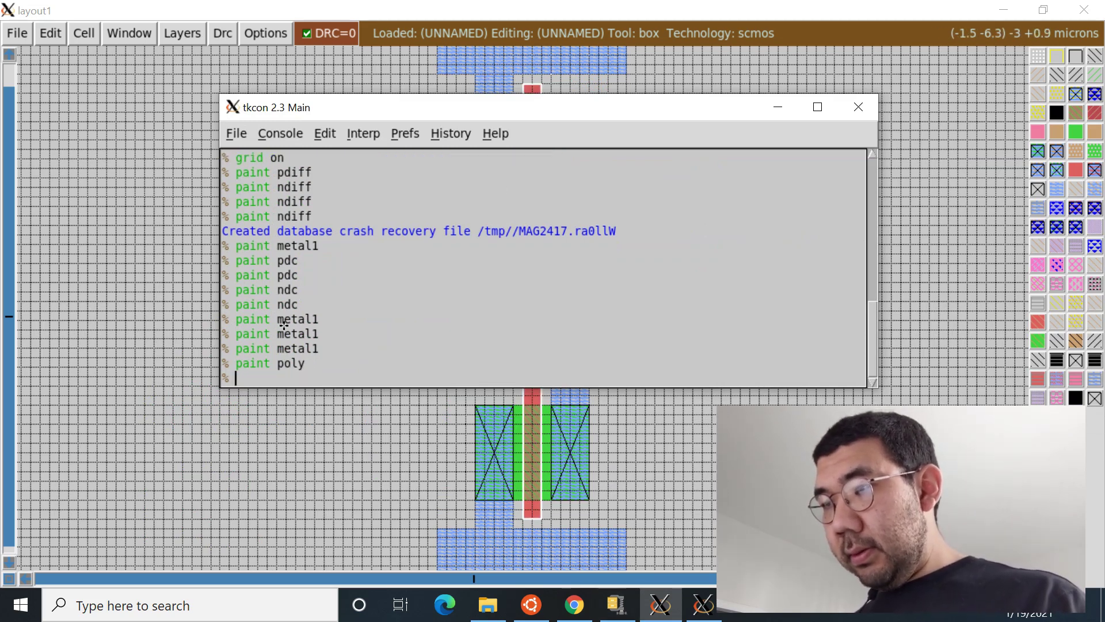
{"action": "left_click", "coordinate": [261, 314]}
{"action": "scroll", "coordinate": [409, 260], "scroll_direction": "up", "scroll_amount": 3}
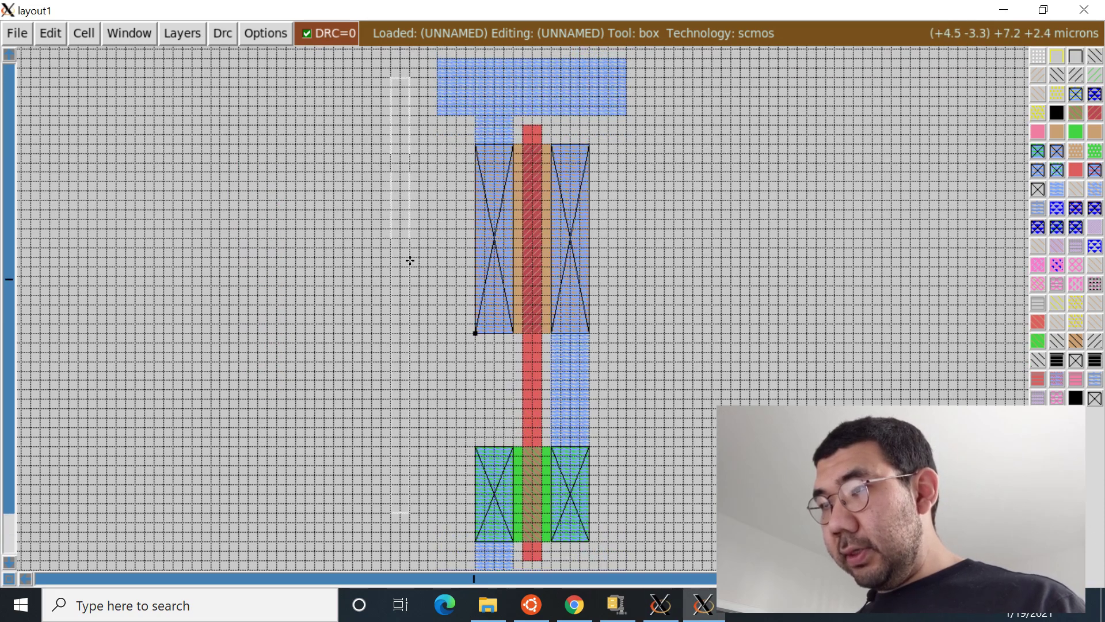
{"action": "scroll", "coordinate": [348, 136], "scroll_direction": "down", "scroll_amount": 2}
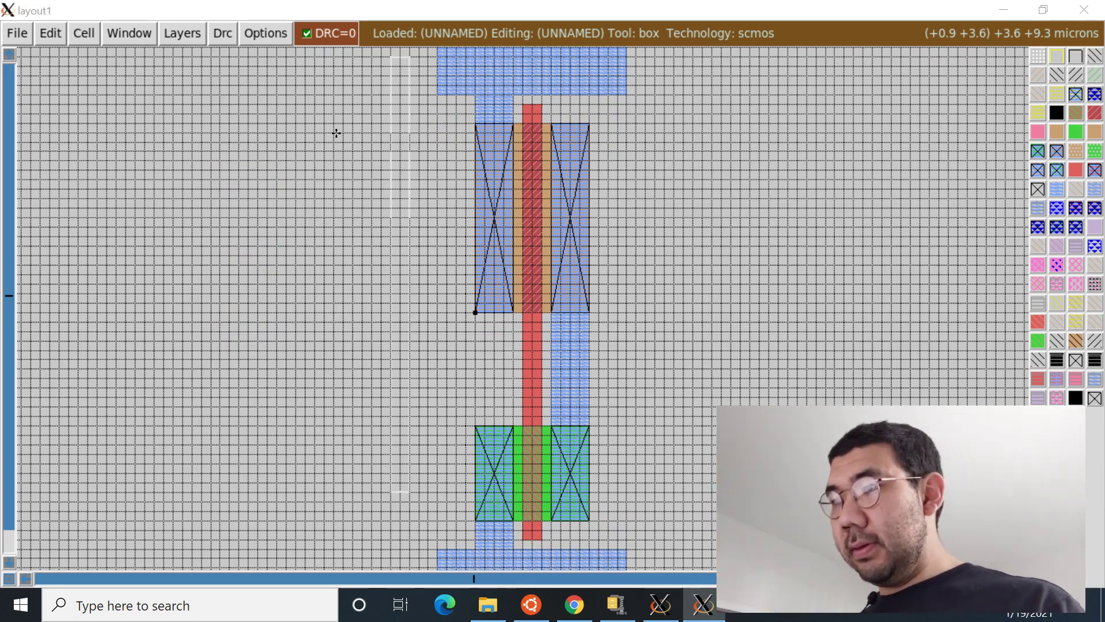
{"action": "key", "text": "alt+Tab"}
{"action": "key", "text": "alt+Tab"}
{"action": "key", "text": "alt+Tab"}
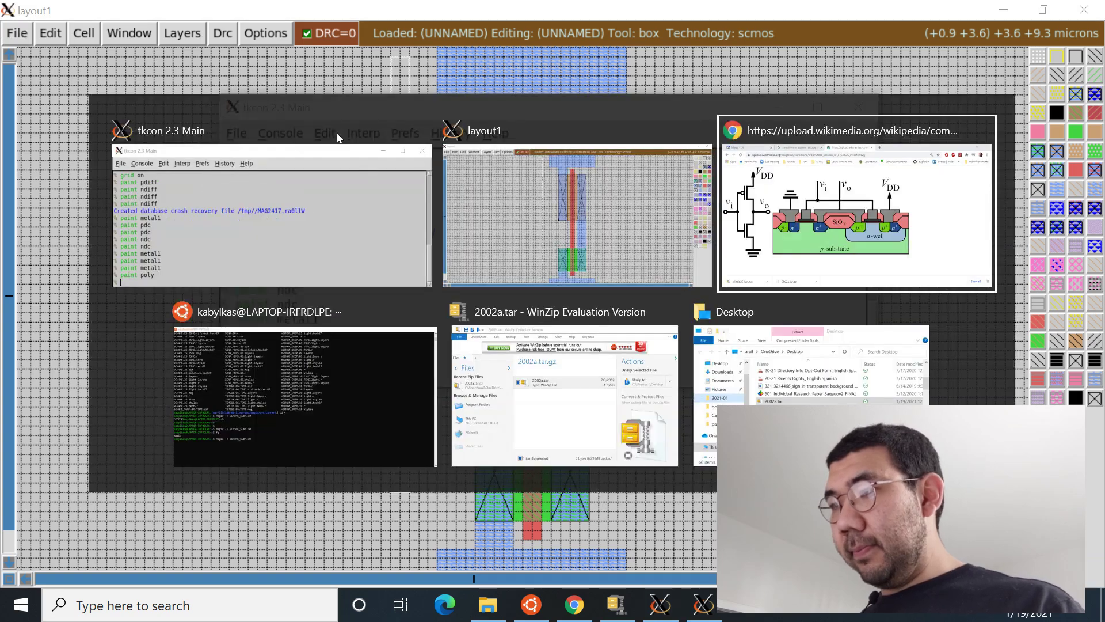
{"action": "key", "text": "alt+Tab"}
{"action": "key", "text": "alt+Tab"}
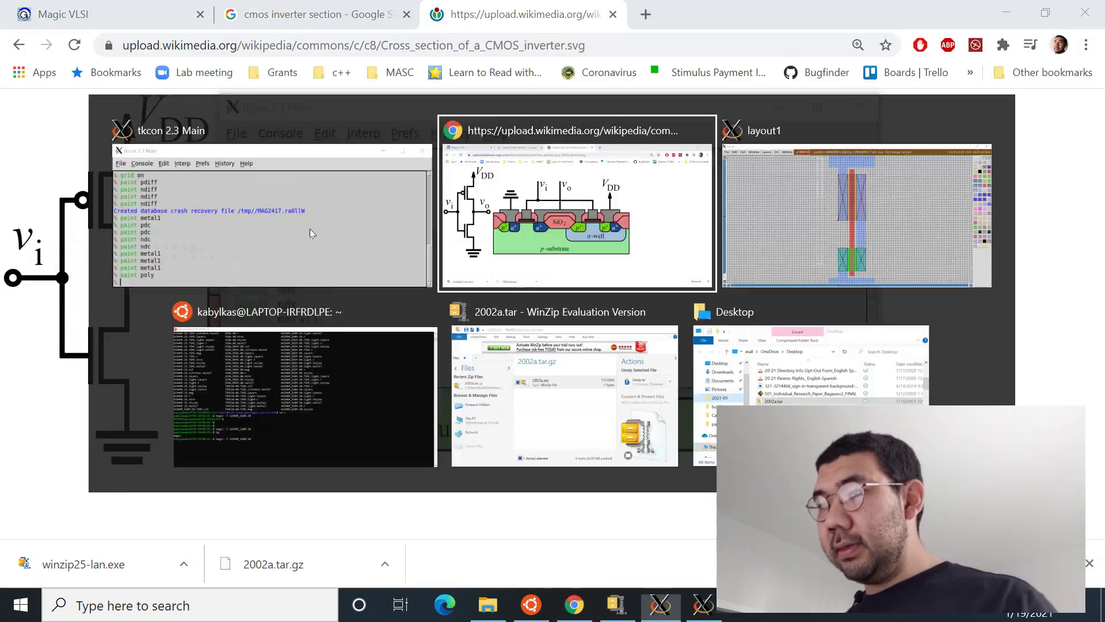
{"action": "key", "text": "alt+Tab"}
{"action": "key", "text": "alt+Tab"}
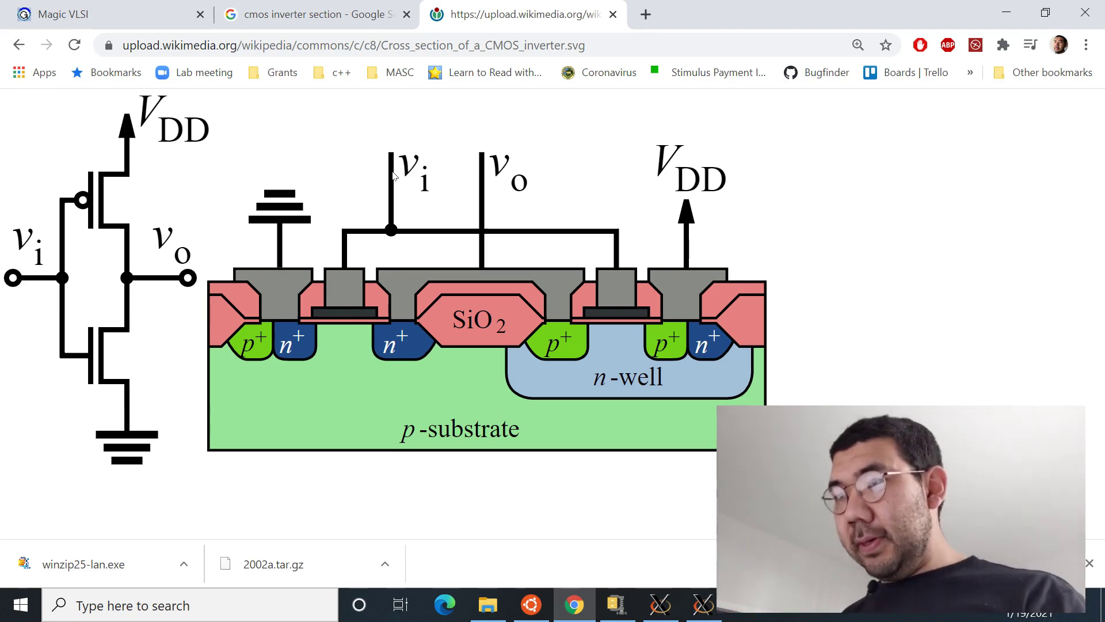
{"action": "key", "text": "alt+Tab"}
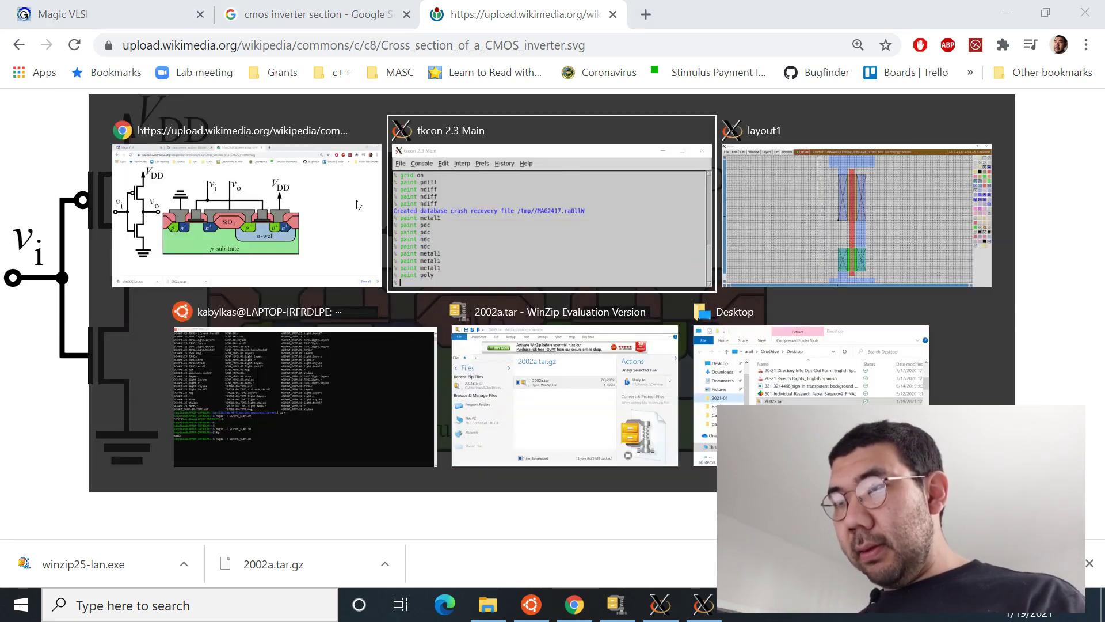
{"action": "key", "text": "alt+Tab"}
{"action": "key", "text": "Tab"}
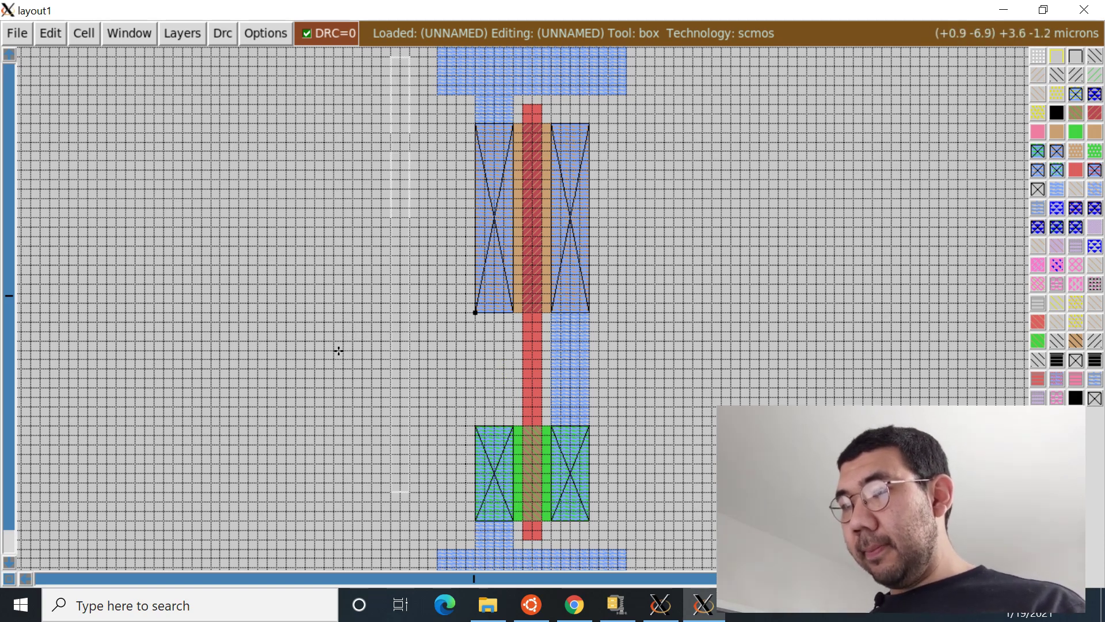
- Place the box left of the poly gate between the transistors, nudged one grid unit left
{"action": "scroll", "coordinate": [319, 256], "scroll_direction": "down", "scroll_amount": 1}
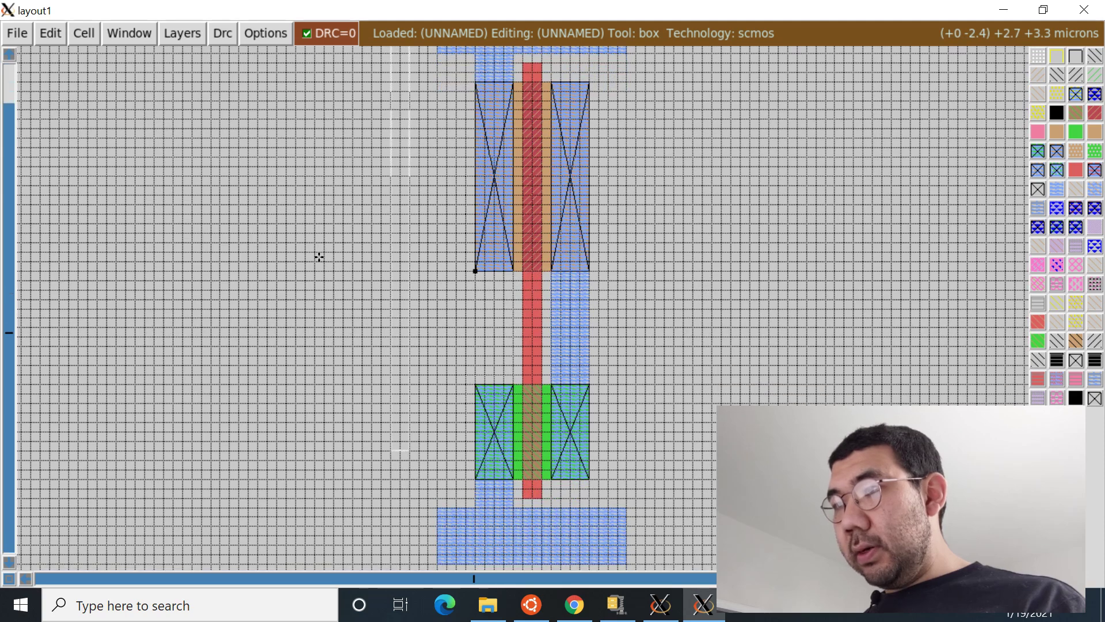
{"action": "scroll", "coordinate": [319, 257], "scroll_direction": "down", "scroll_amount": 1}
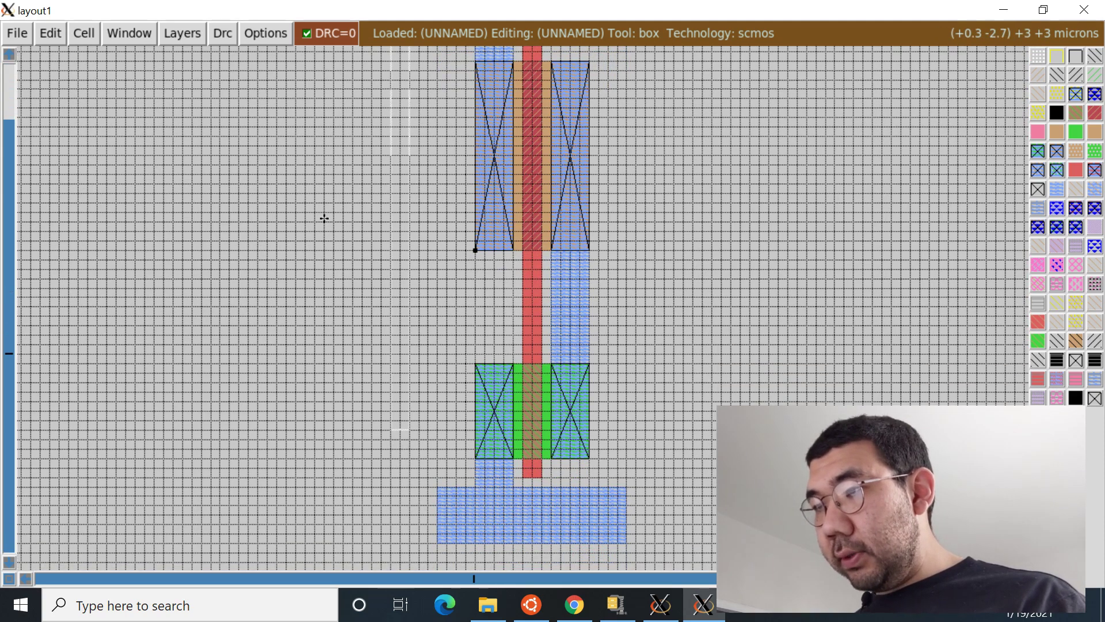
{"action": "left_click", "coordinate": [319, 220]}
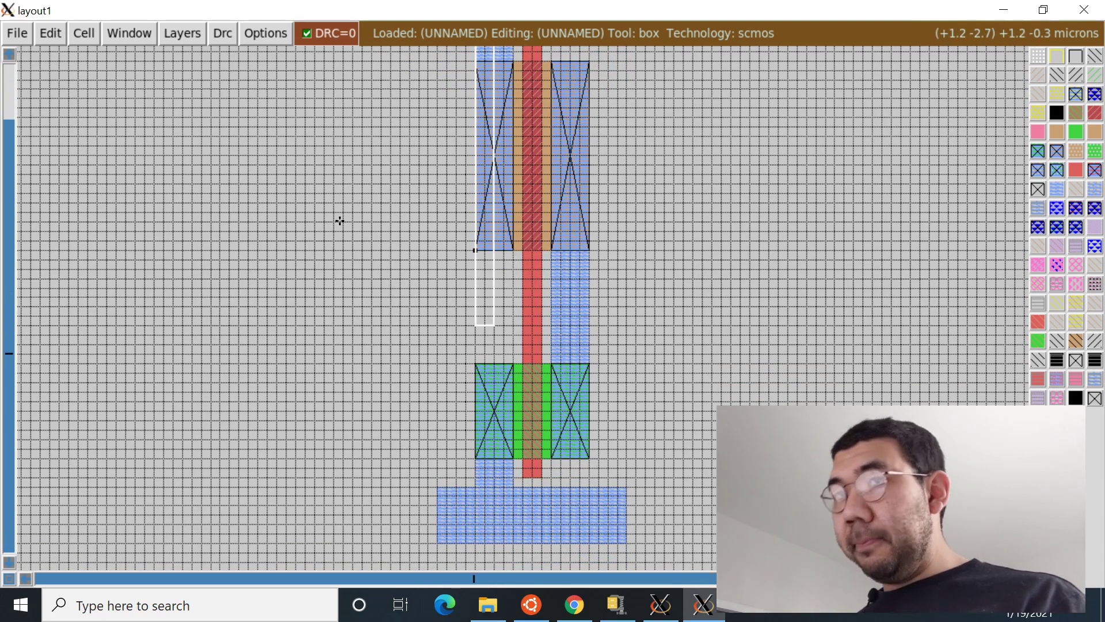
{"action": "key", "text": "alt+Tab"}
{"action": "key", "text": "alt+Tab"}
{"action": "key", "text": "Tab"}
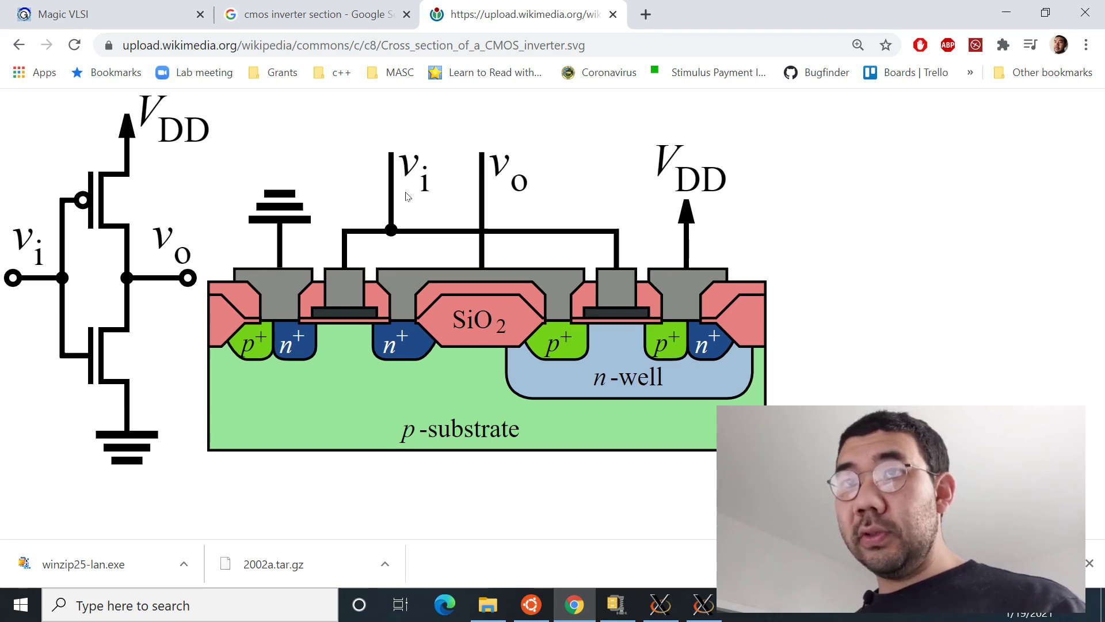
{"action": "key", "text": "alt+Tab"}
{"action": "key", "text": "alt+Tab"}
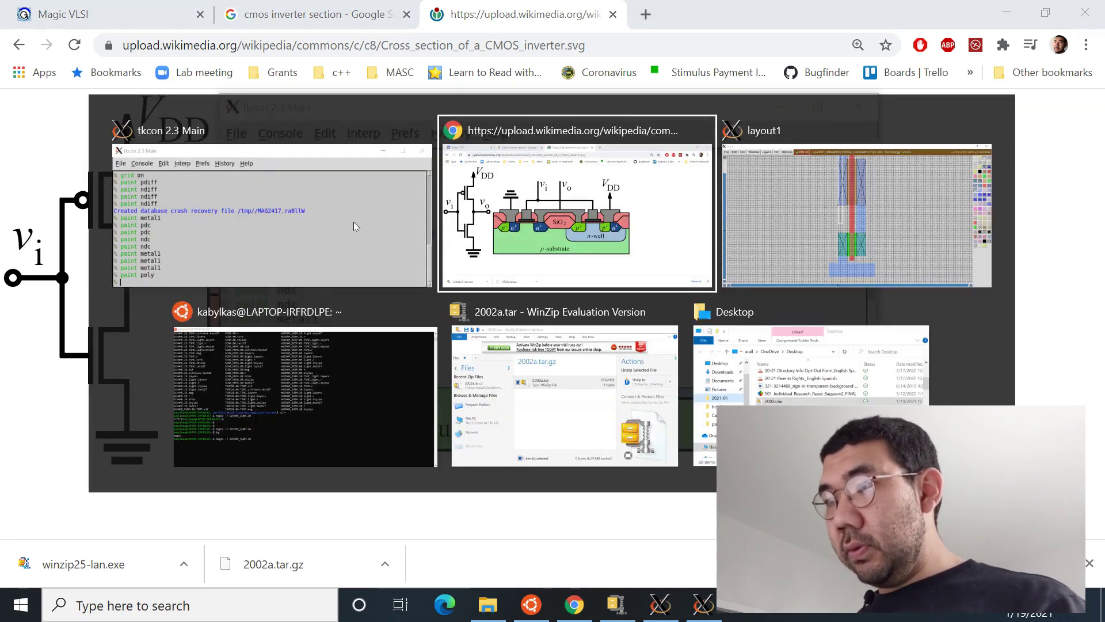
{"action": "key", "text": "alt+Tab"}
{"action": "key", "text": "alt+Tab"}
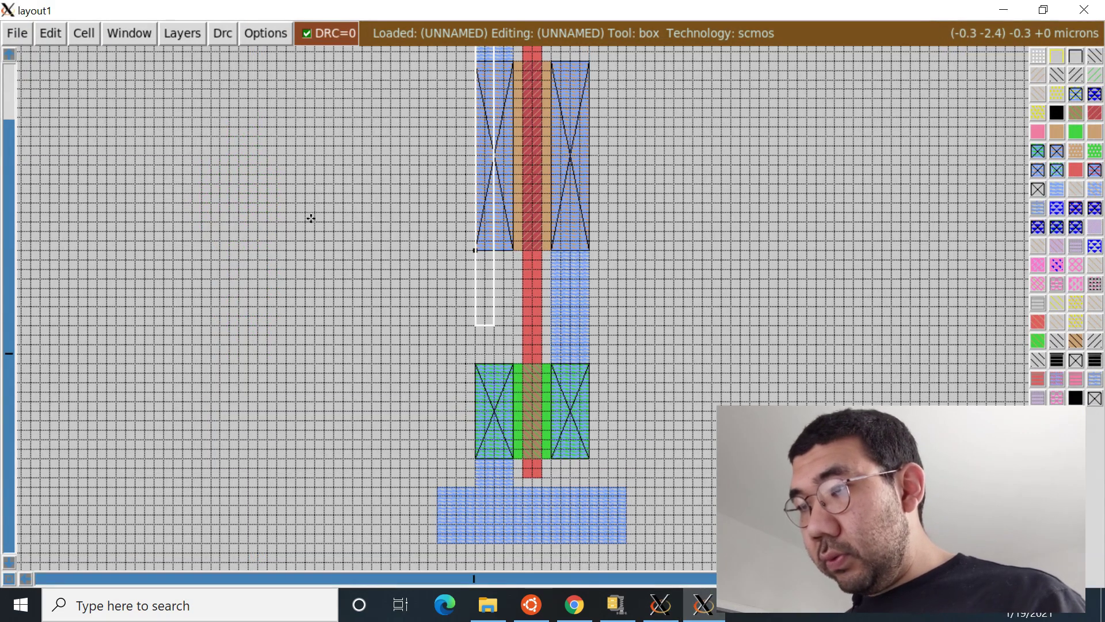
{"action": "key", "text": "q"}
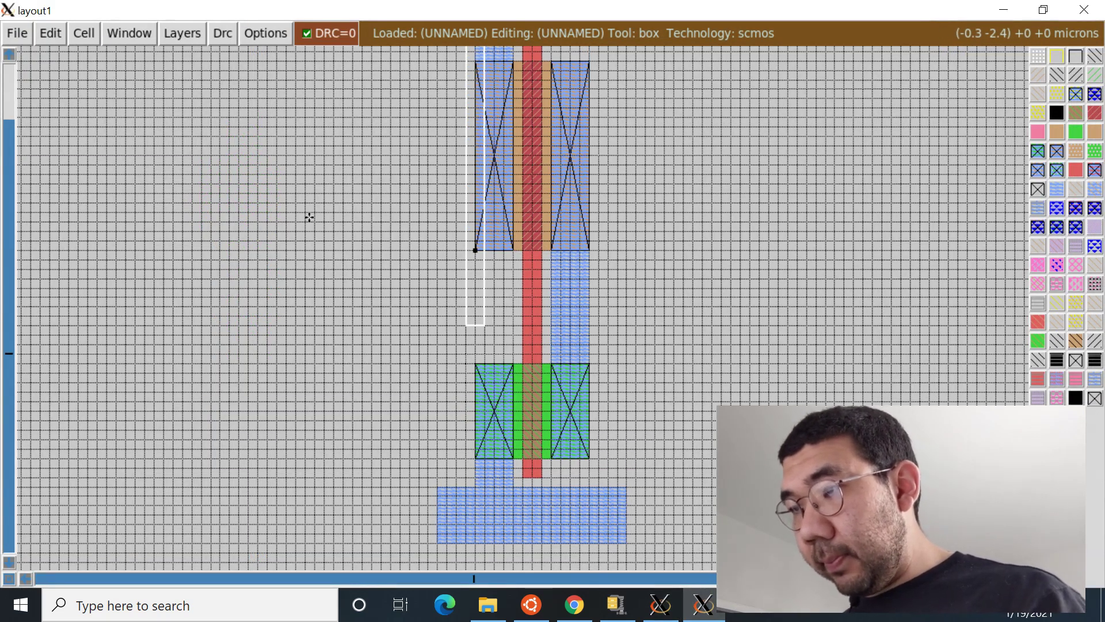
- Size the box to a 4x4 square and paint a polycontact in it
{"action": "right_click", "coordinate": [334, 194]}
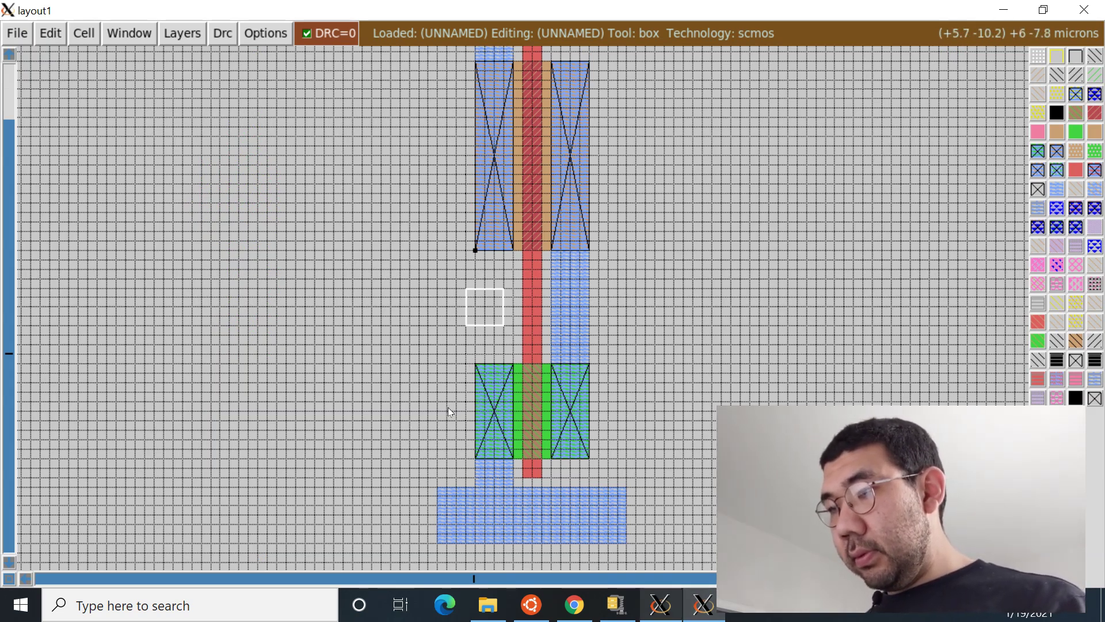
{"action": "left_click", "coordinate": [661, 605]}
{"action": "left_click_drag", "start_coordinate": [560, 107], "coordinate": [898, 220]}
{"action": "left_click_drag", "start_coordinate": [599, 145], "coordinate": [616, 133]}
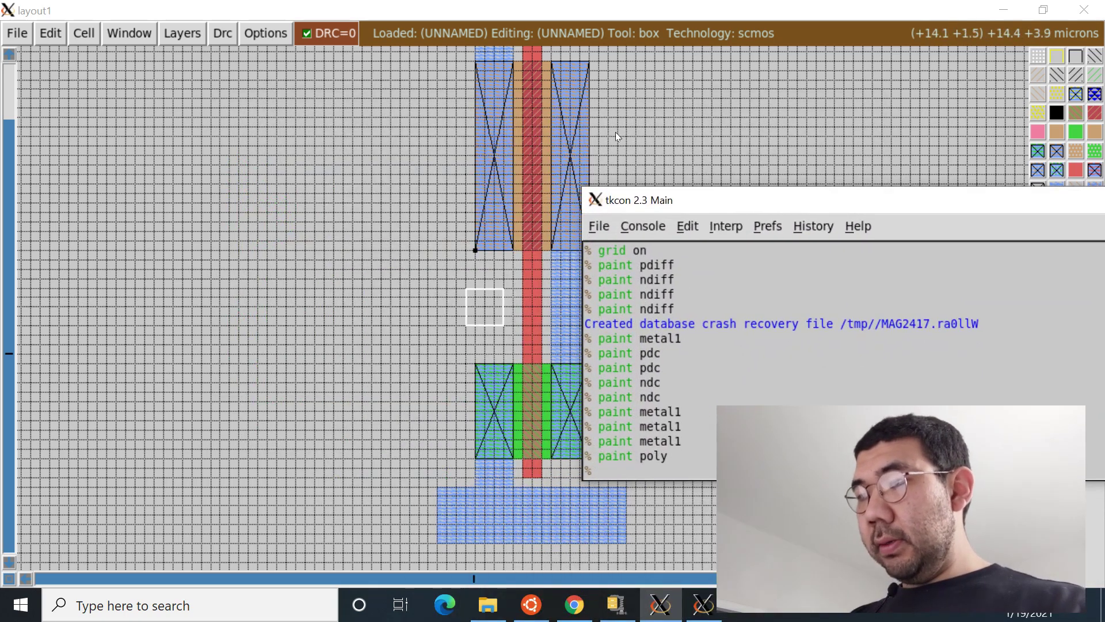
{"action": "type", "text": "paint"}
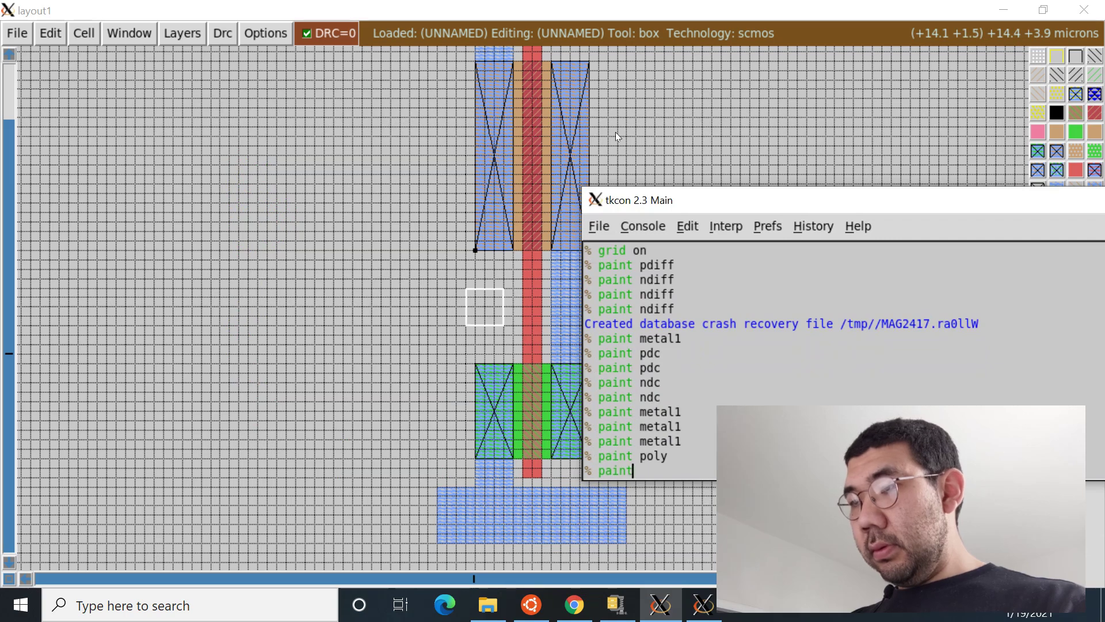
{"action": "type", "text": " polyconta"}
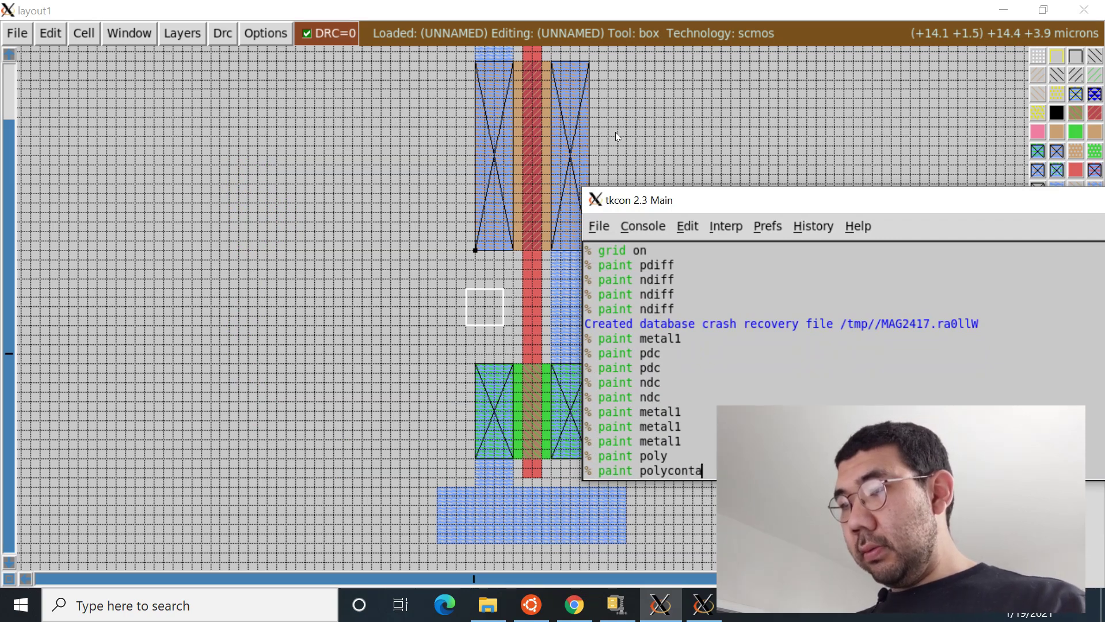
{"action": "type", "text": "ct"}
{"action": "key", "text": "Return"}
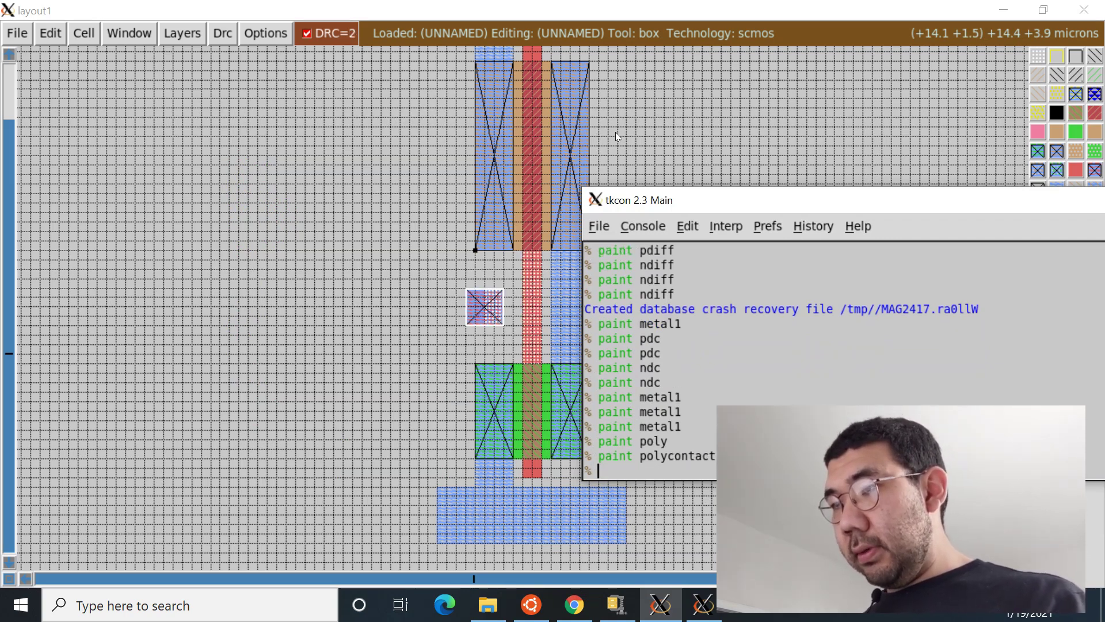
- Paint a short poly bridge between the polycontact and the gate
{"action": "left_click", "coordinate": [330, 218]}
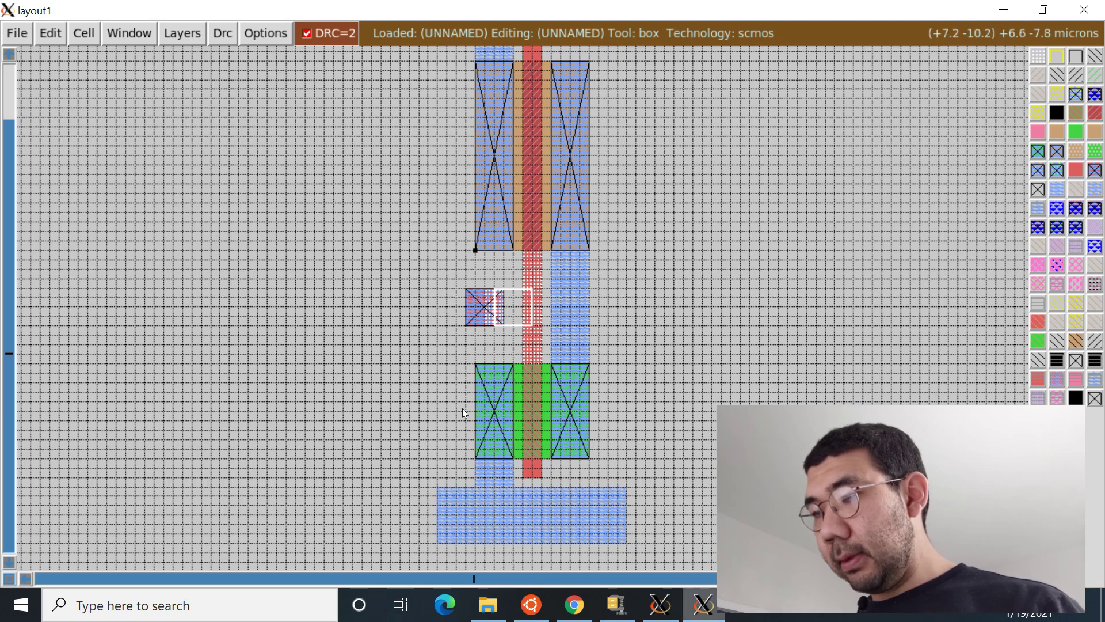
{"action": "key", "text": "alt+Tab"}
{"action": "type", "text": "p"}
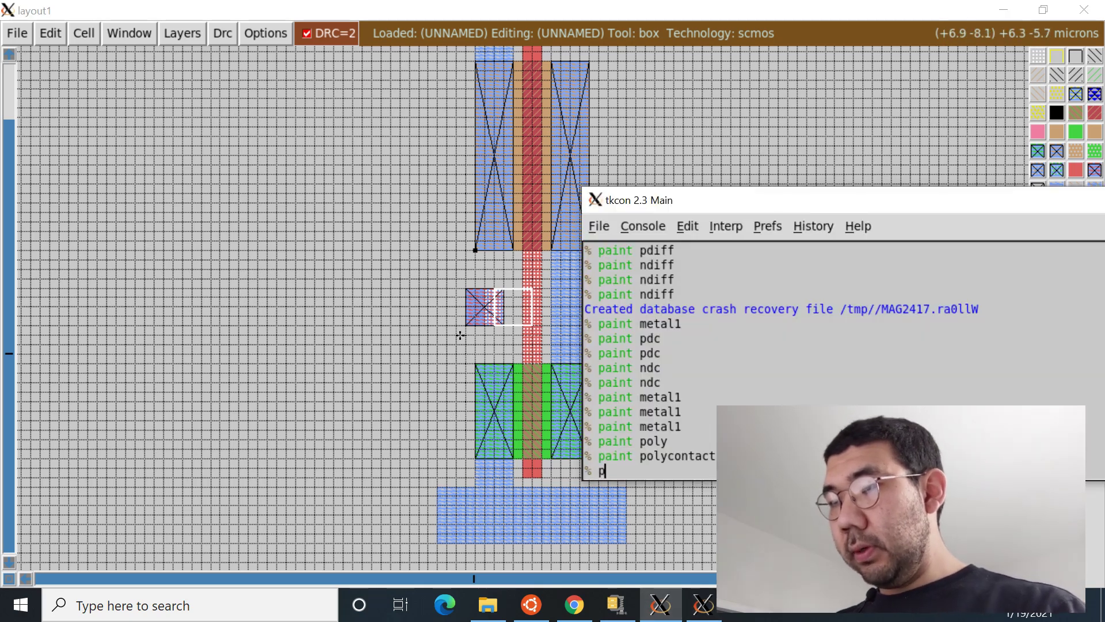
{"action": "type", "text": "aint poly"}
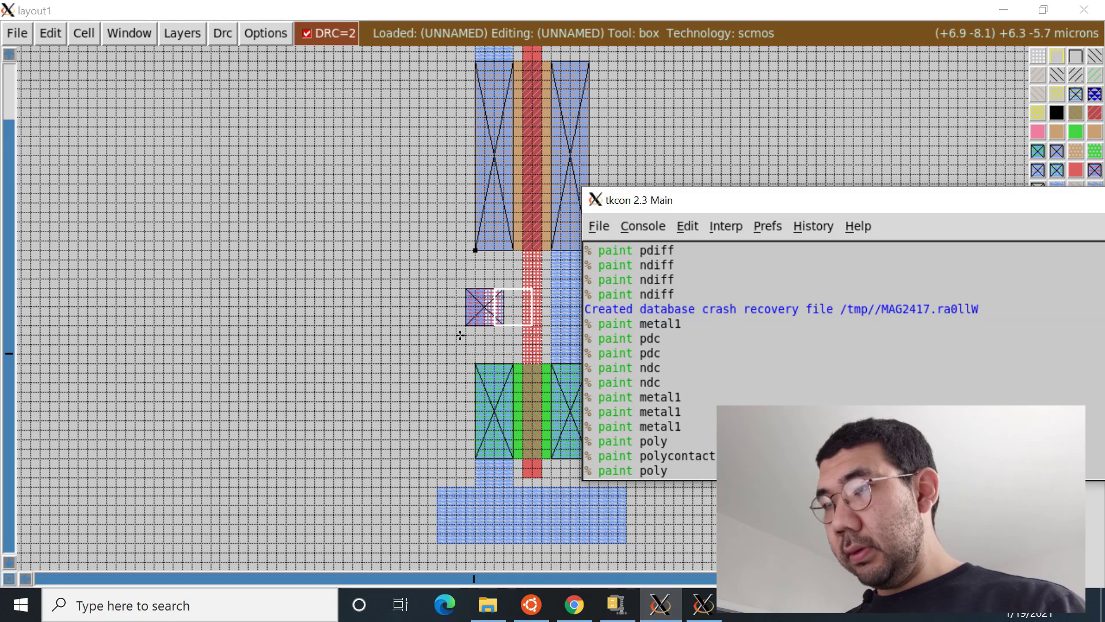
{"action": "key", "text": "Return"}
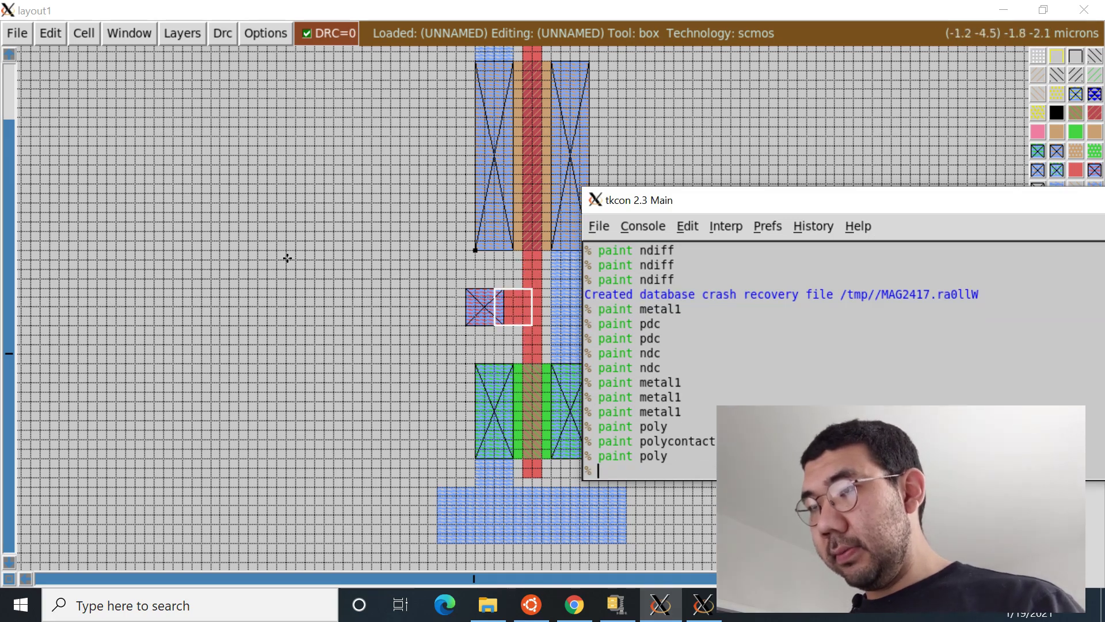
{"action": "left_click", "coordinate": [267, 237]}
{"action": "scroll", "coordinate": [274, 253], "scroll_direction": "up", "scroll_amount": 6}
{"action": "scroll", "coordinate": [273, 254], "scroll_direction": "down", "scroll_amount": 1}
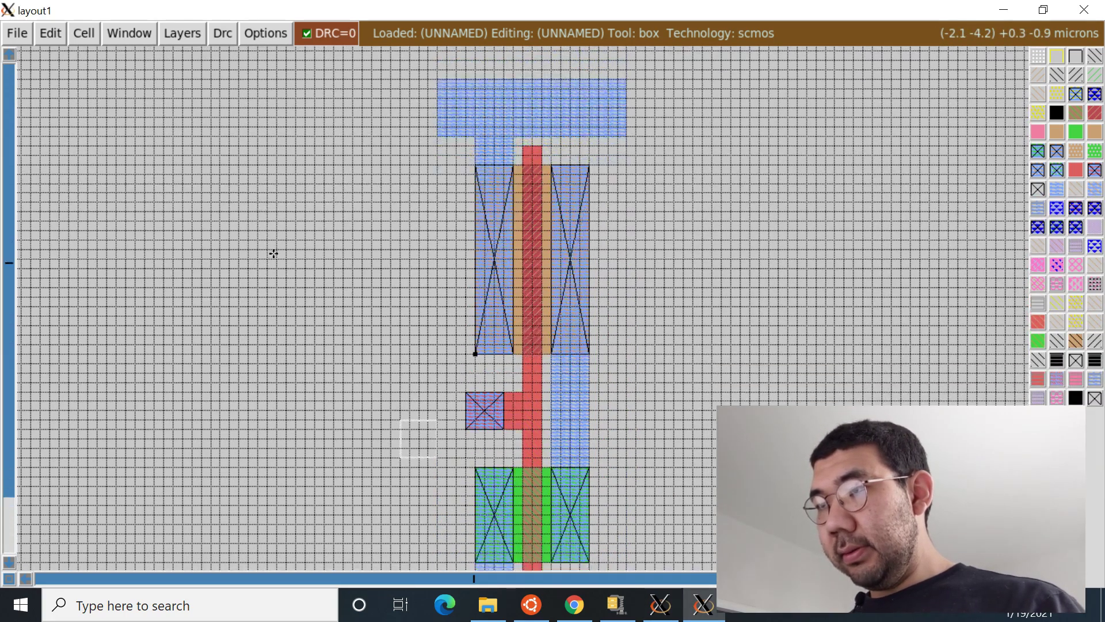
{"action": "scroll", "coordinate": [273, 253], "scroll_direction": "down", "scroll_amount": 2}
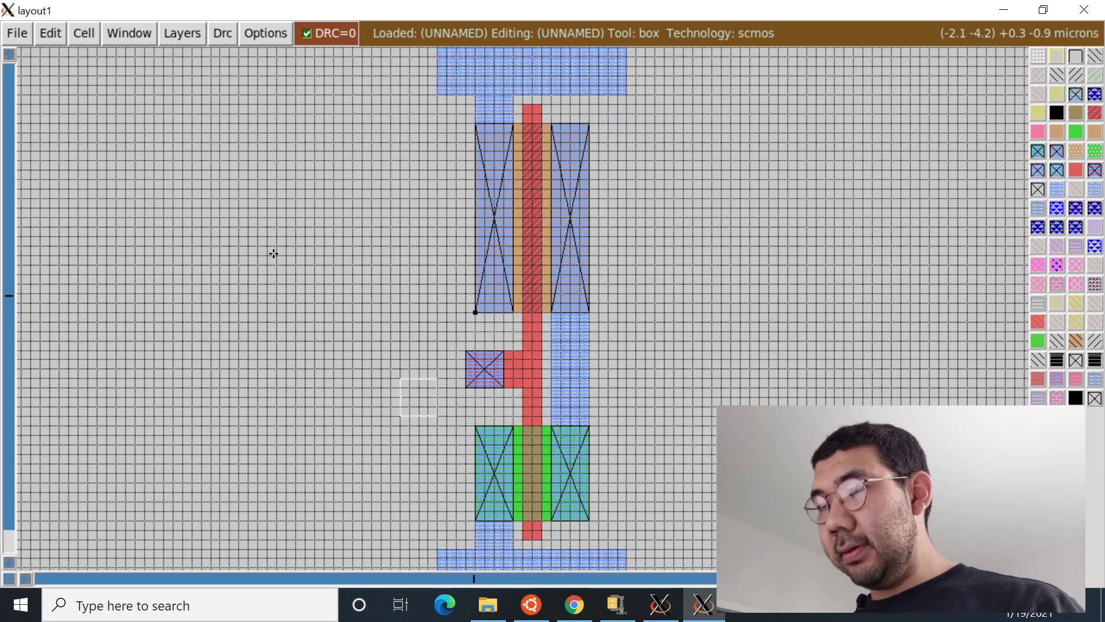
- Mark a square at the top vdd rail's left end and start typing 'paint nwc'
{"action": "scroll", "coordinate": [273, 254], "scroll_direction": "down", "scroll_amount": 1}
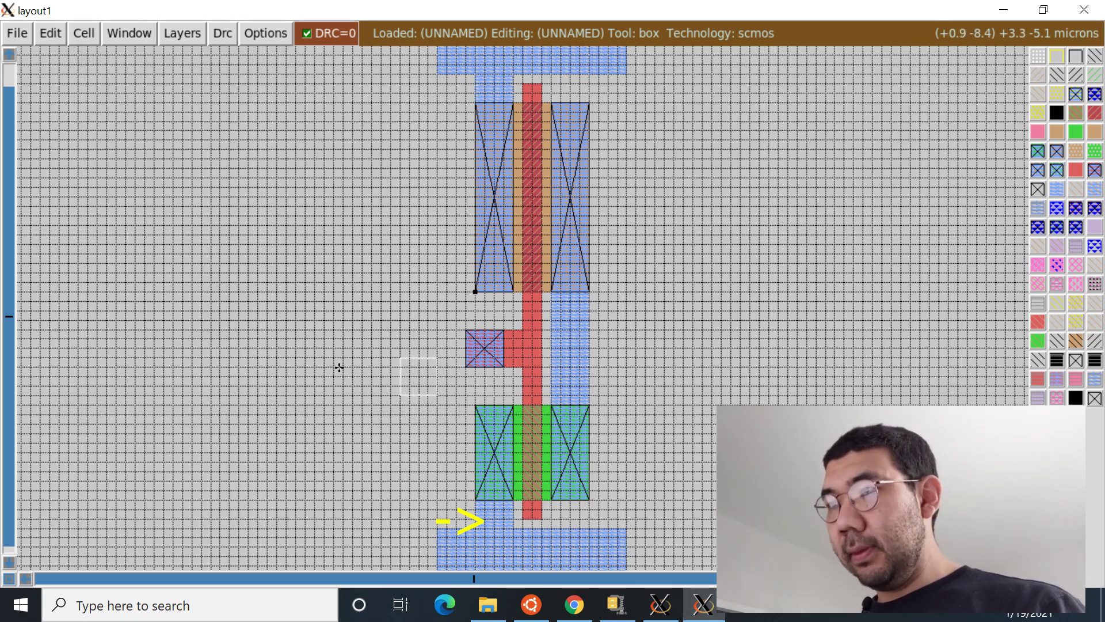
{"action": "scroll", "coordinate": [339, 367], "scroll_direction": "down", "scroll_amount": 1}
{"action": "scroll", "coordinate": [339, 368], "scroll_direction": "up", "scroll_amount": 1}
{"action": "key", "text": "alt+Tab"}
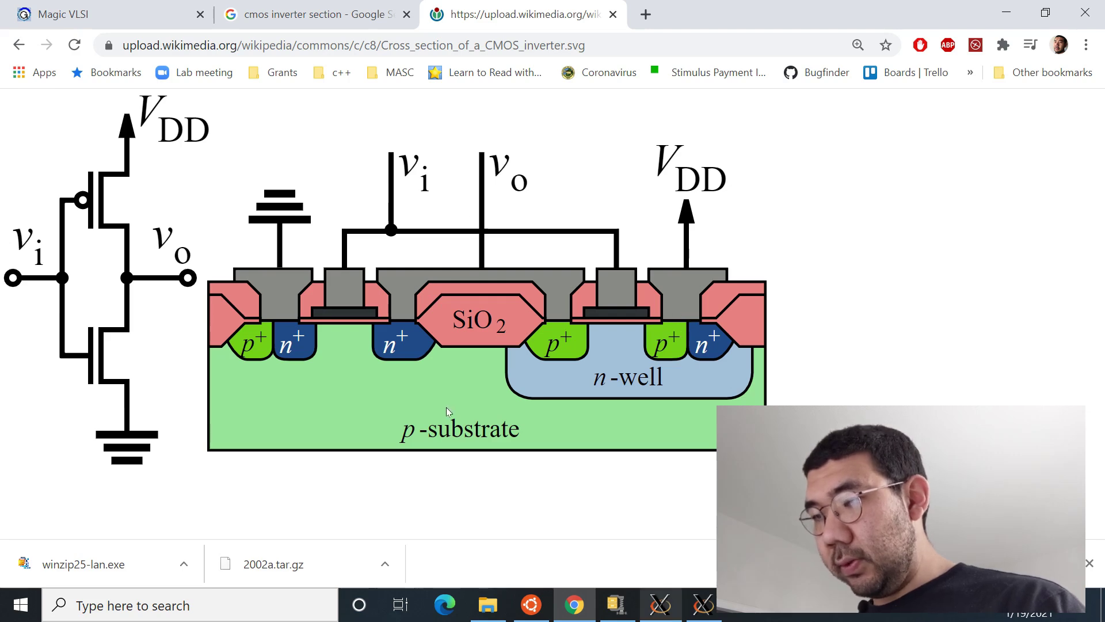
{"action": "key", "text": "alt+Tab"}
{"action": "key", "text": "alt+Tab"}
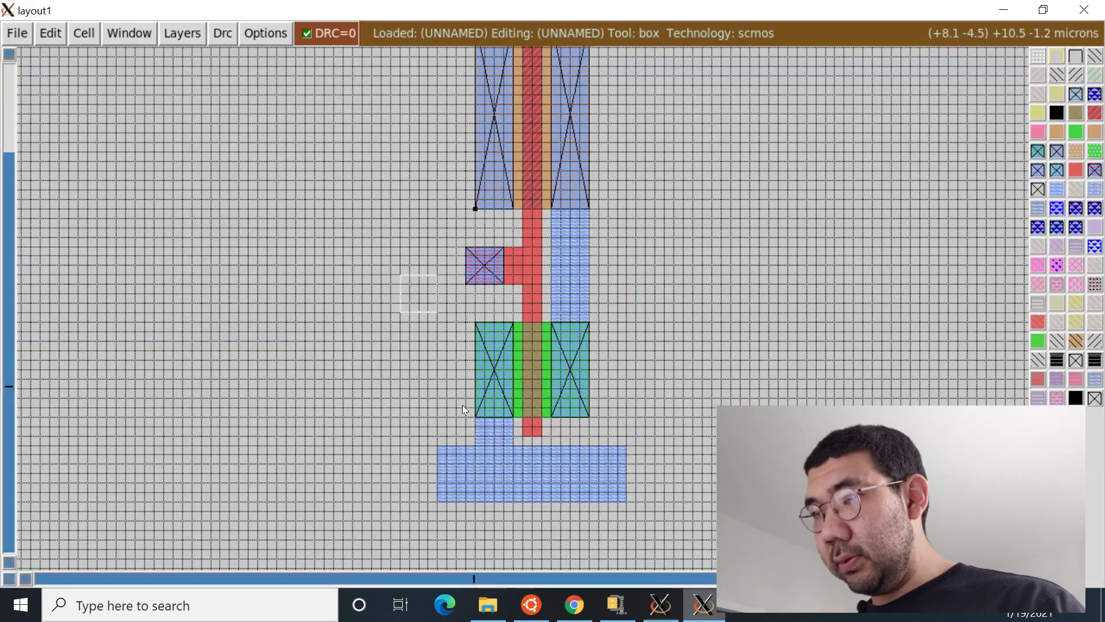
{"action": "scroll", "coordinate": [425, 237], "scroll_direction": "up", "scroll_amount": 5}
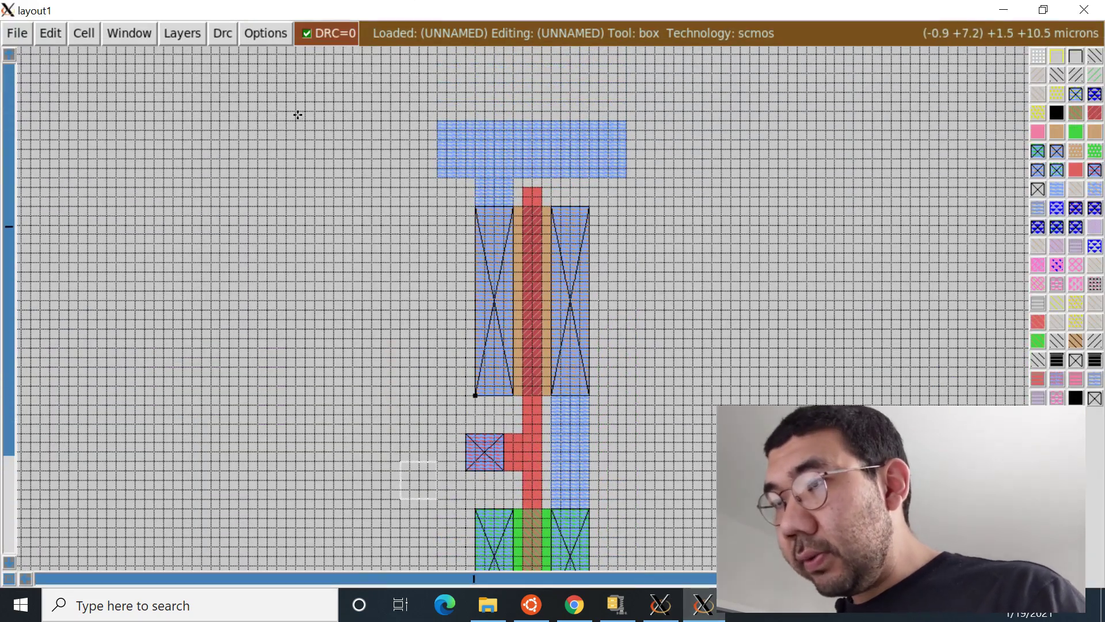
{"action": "left_click", "coordinate": [298, 114]}
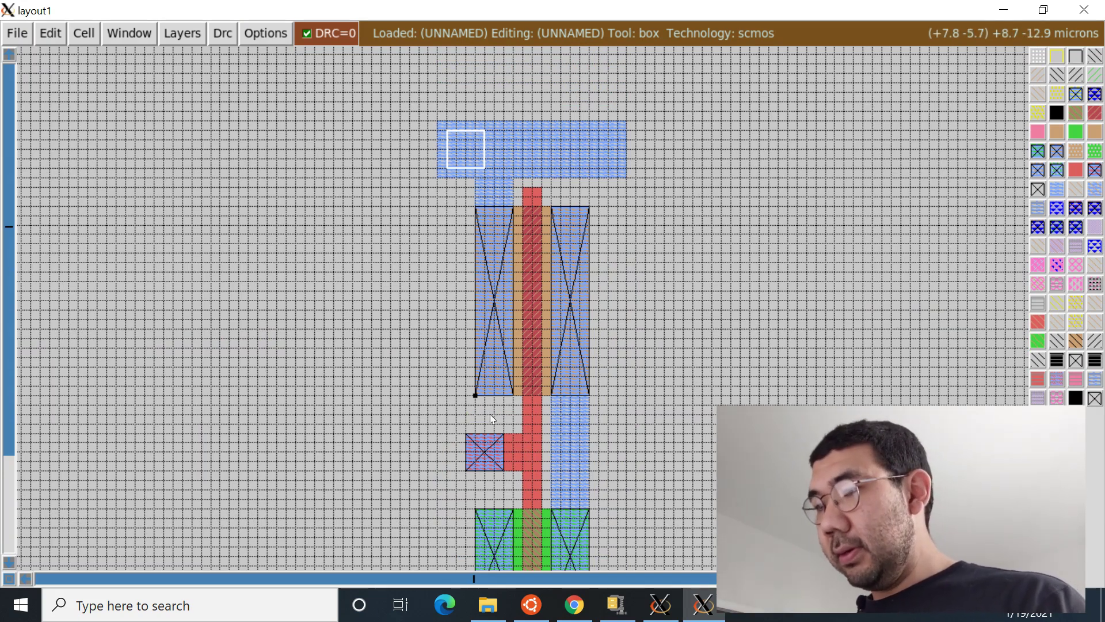
{"action": "left_click", "coordinate": [661, 604]}
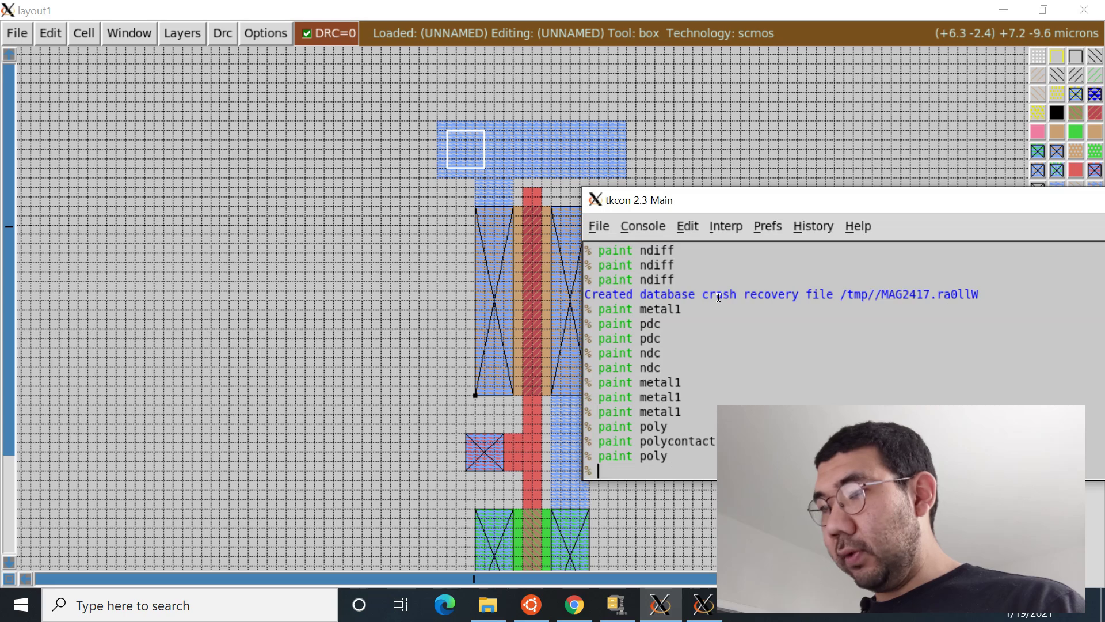
{"action": "type", "text": "paint"}
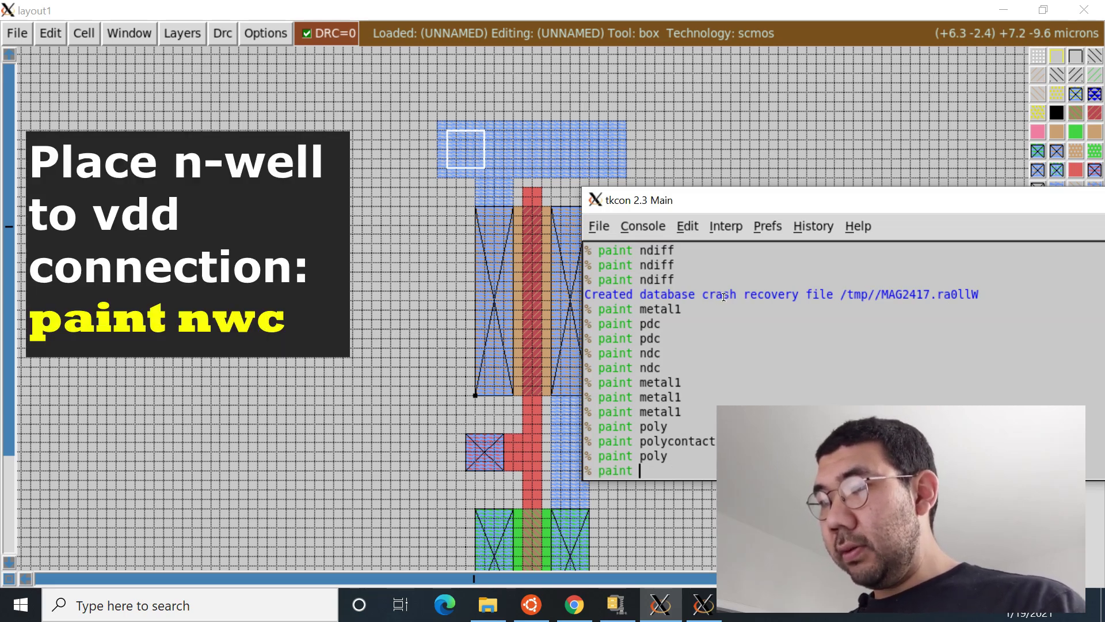
{"action": "type", "text": " nw"}
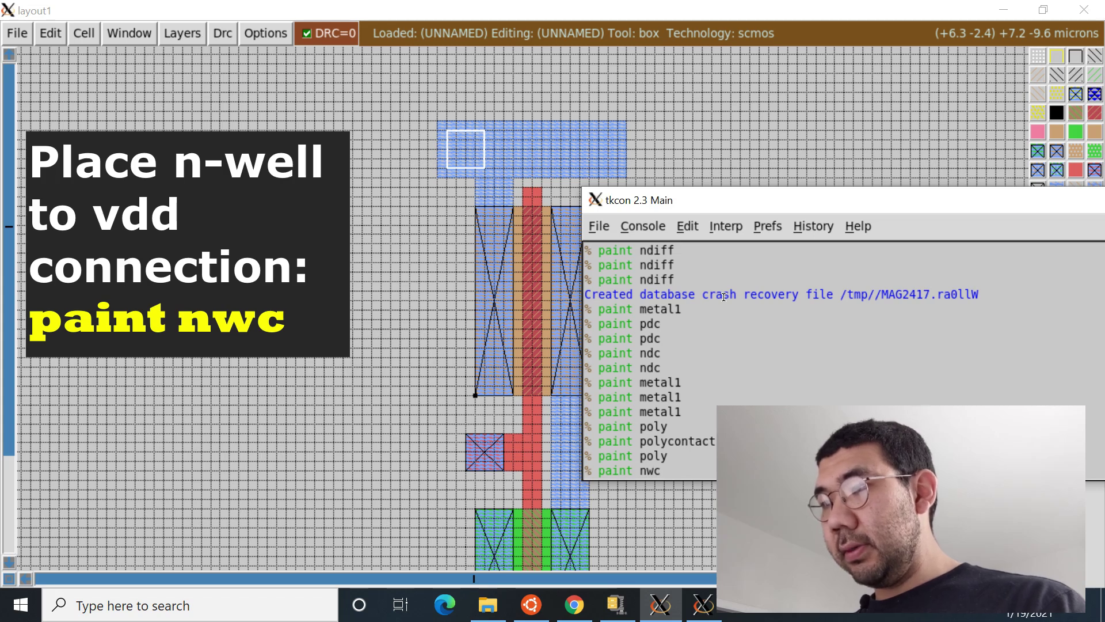
{"action": "type", "text": "c"}
- Paint an nwc contact at the vdd rail's left end, then box its right end and paint a second nwc
{"action": "key", "text": "Return"}
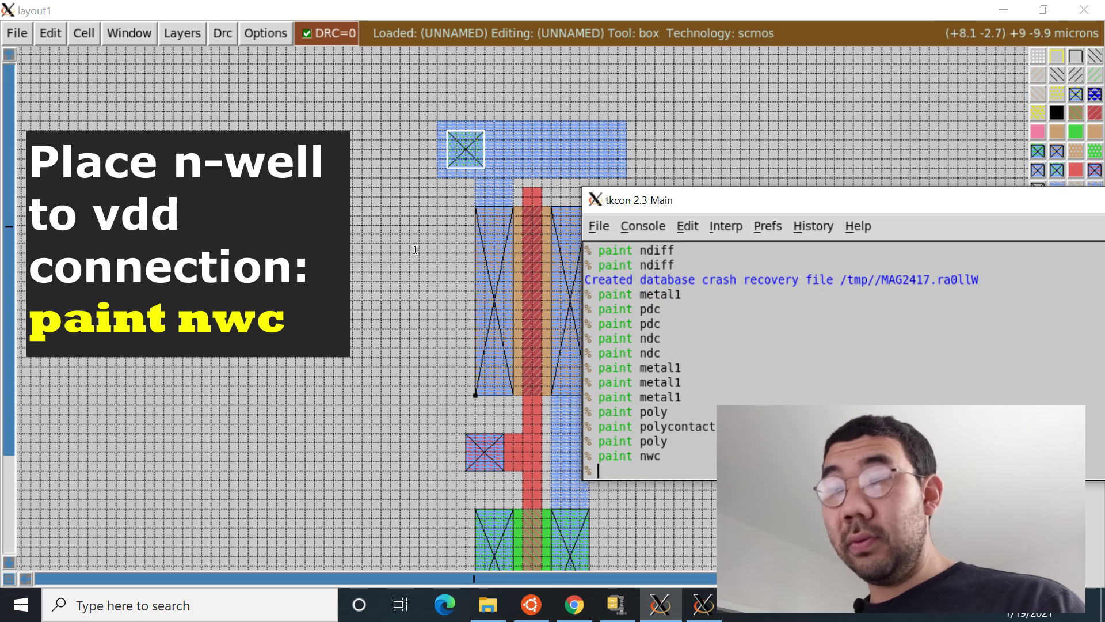
{"action": "left_click", "coordinate": [387, 106]}
{"action": "left_click", "coordinate": [386, 111]}
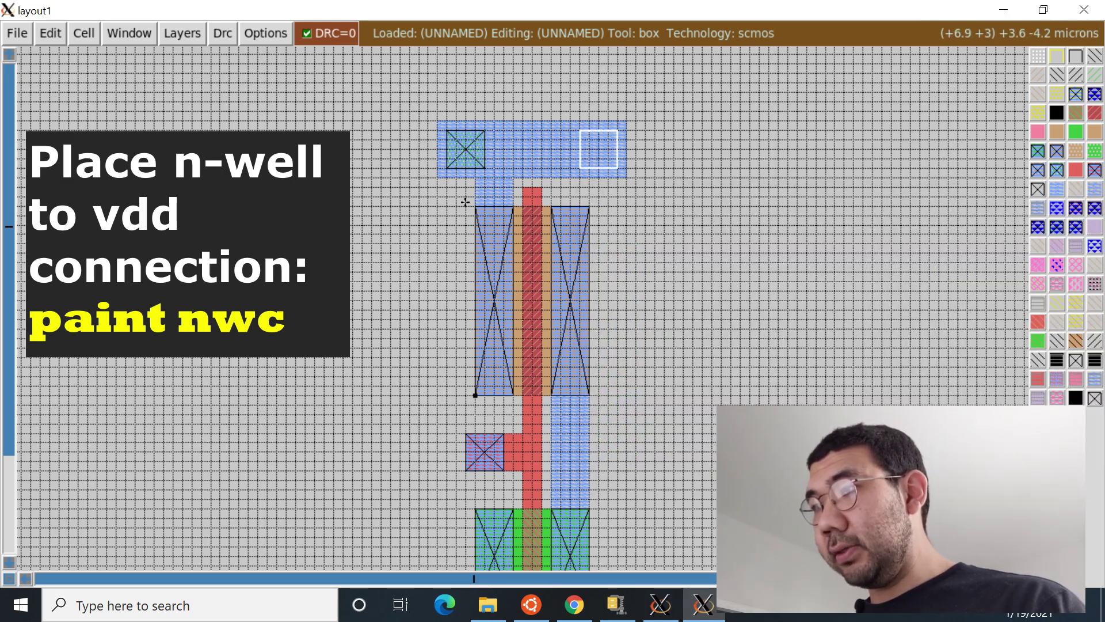
{"action": "key", "text": "alt+Tab"}
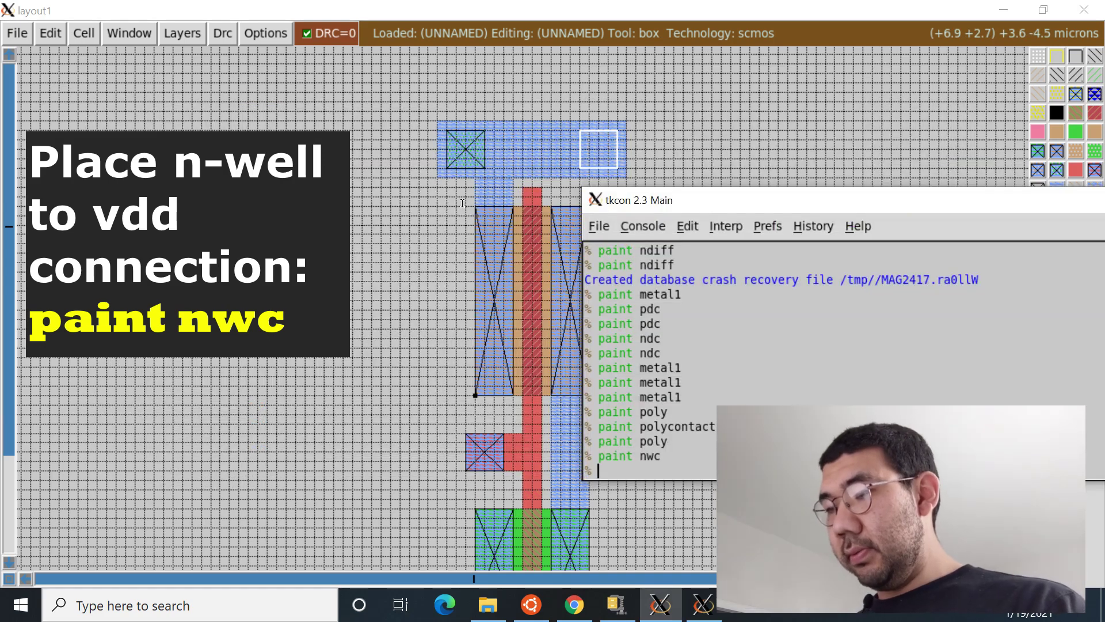
{"action": "type", "text": "paint"}
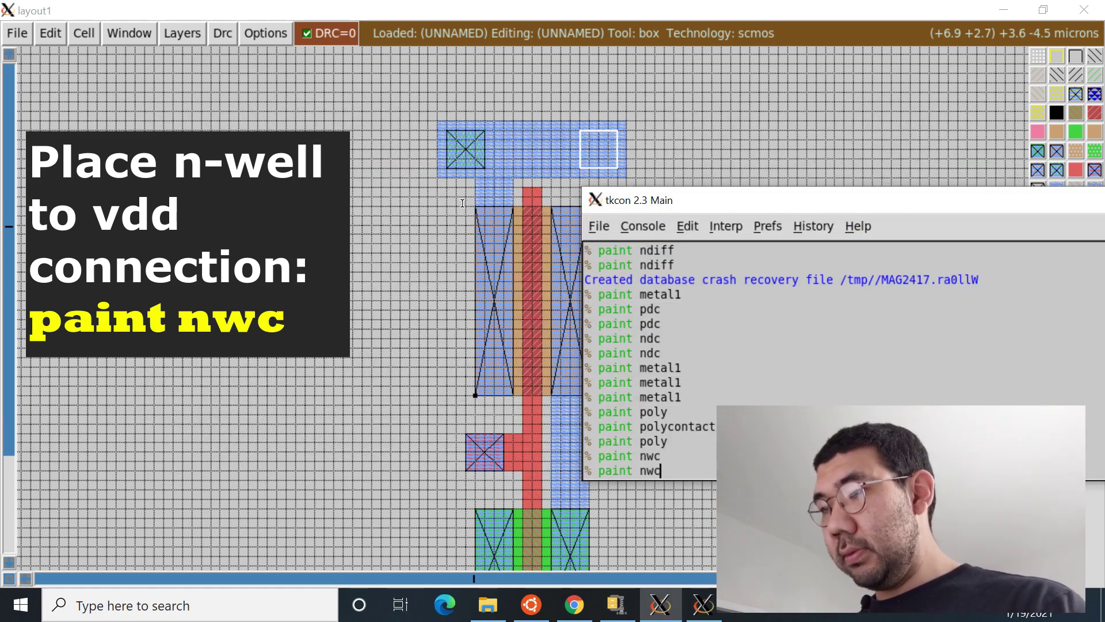
{"action": "type", "text": " nwc"}
{"action": "key", "text": "Return"}
- Box the bottom gnd rail's left end and enter 'paint pw' in the console
{"action": "scroll", "coordinate": [462, 202], "scroll_direction": "down", "scroll_amount": 5}
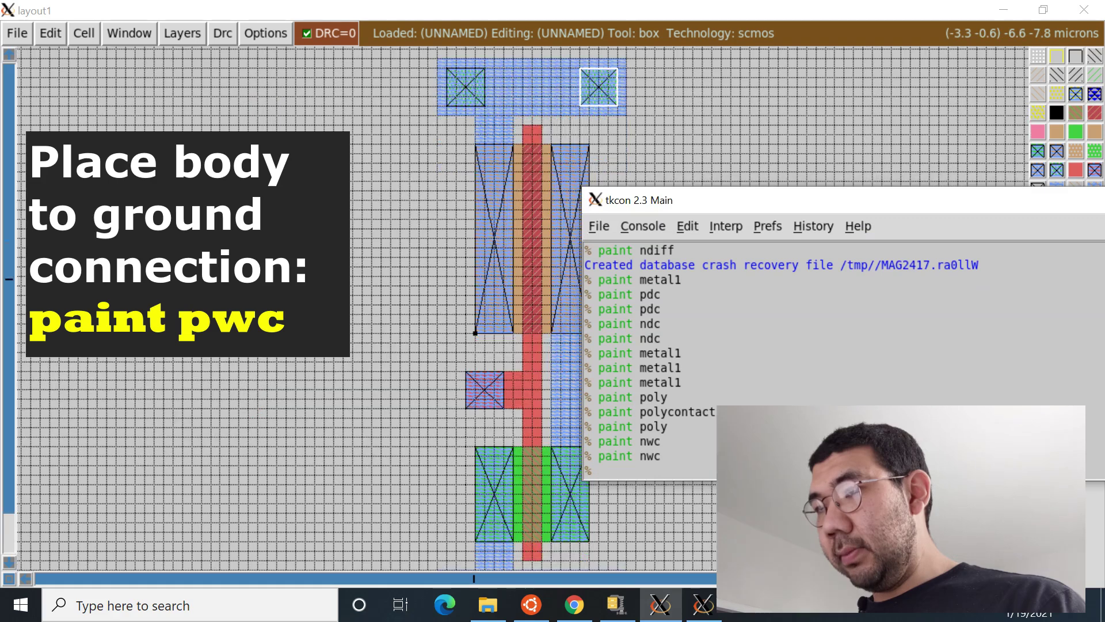
{"action": "scroll", "coordinate": [381, 413], "scroll_direction": "down", "scroll_amount": 1}
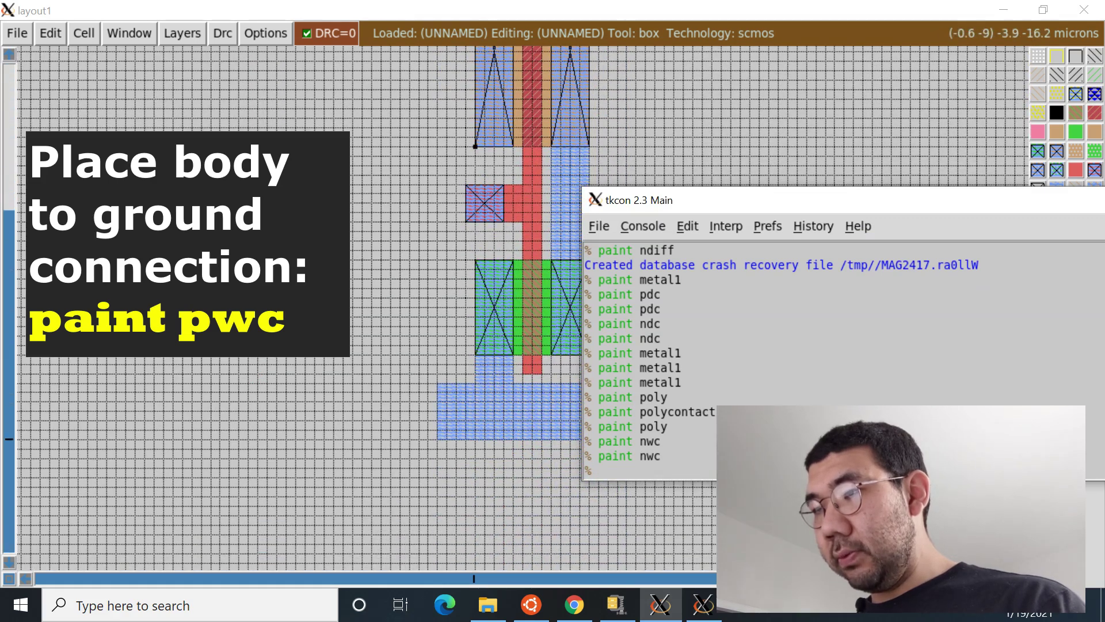
{"action": "left_click", "coordinate": [447, 430]}
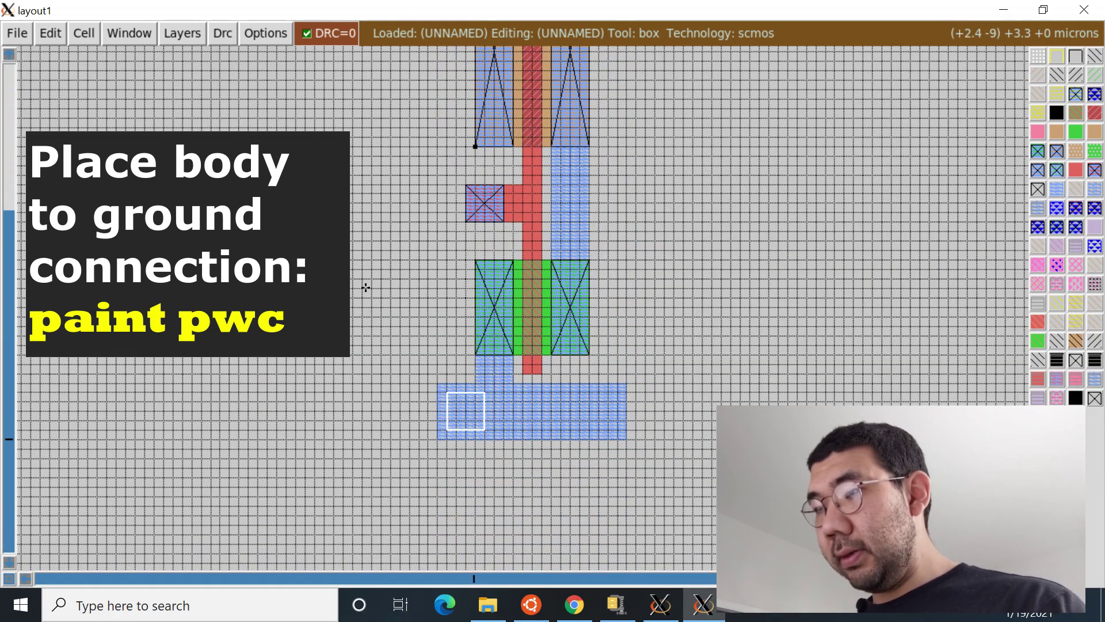
{"action": "key", "text": "alt+Tab"}
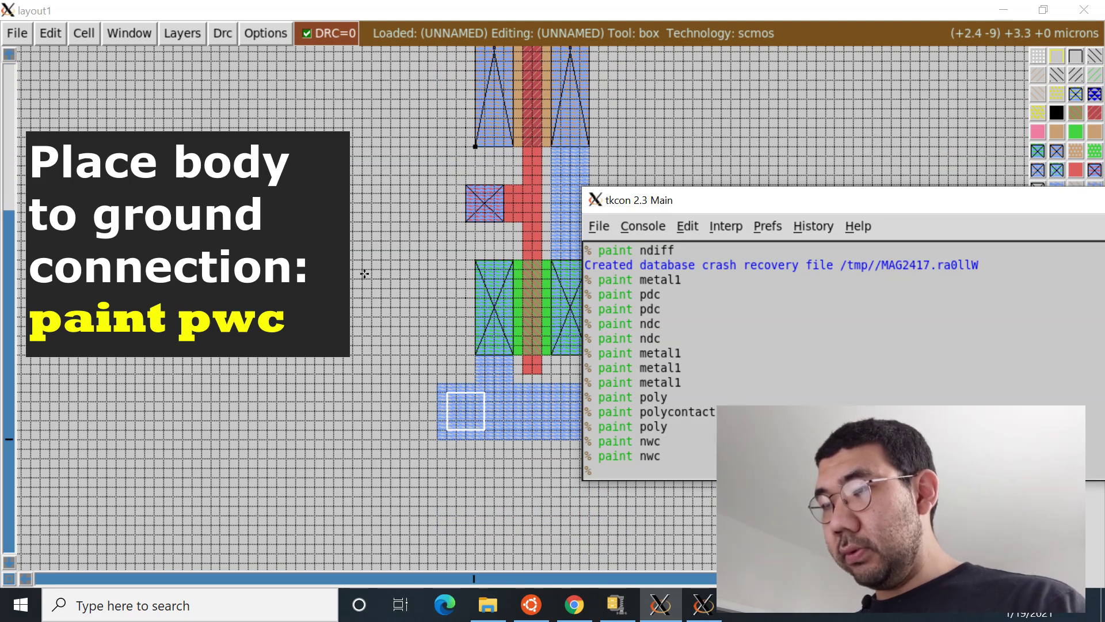
{"action": "type", "text": "paint pwc"}
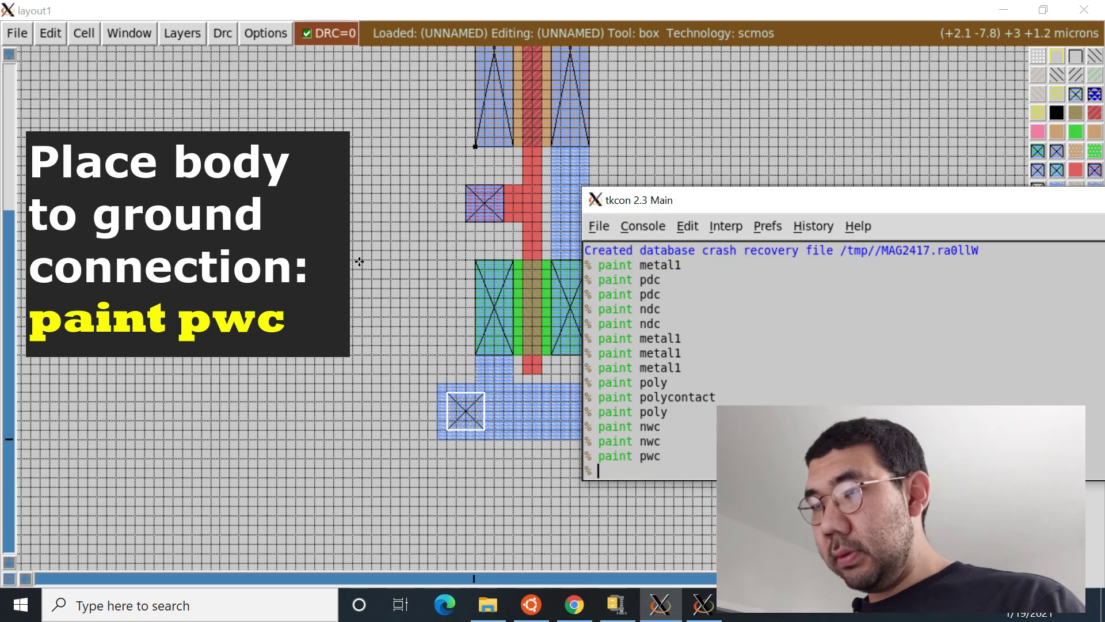
- Box the bottom rail's right end and paint a pwc p-well contact there
{"action": "left_click", "coordinate": [355, 280]}
{"action": "left_click", "coordinate": [380, 292]}
{"action": "left_click", "coordinate": [387, 286]}
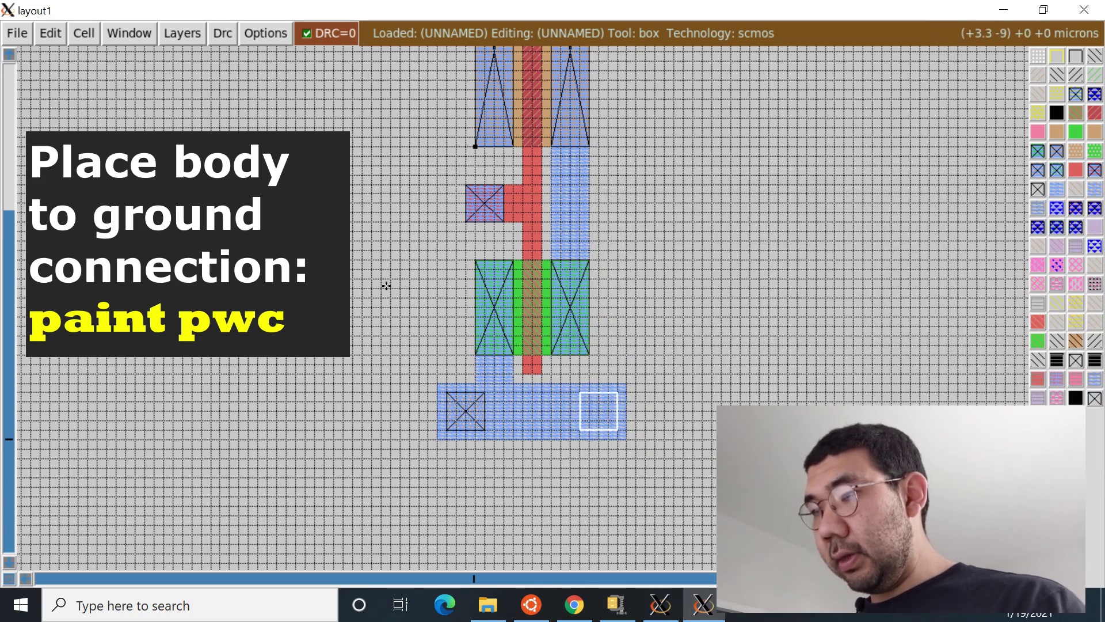
{"action": "key", "text": "alt+Tab"}
{"action": "type", "text": "paint p"}
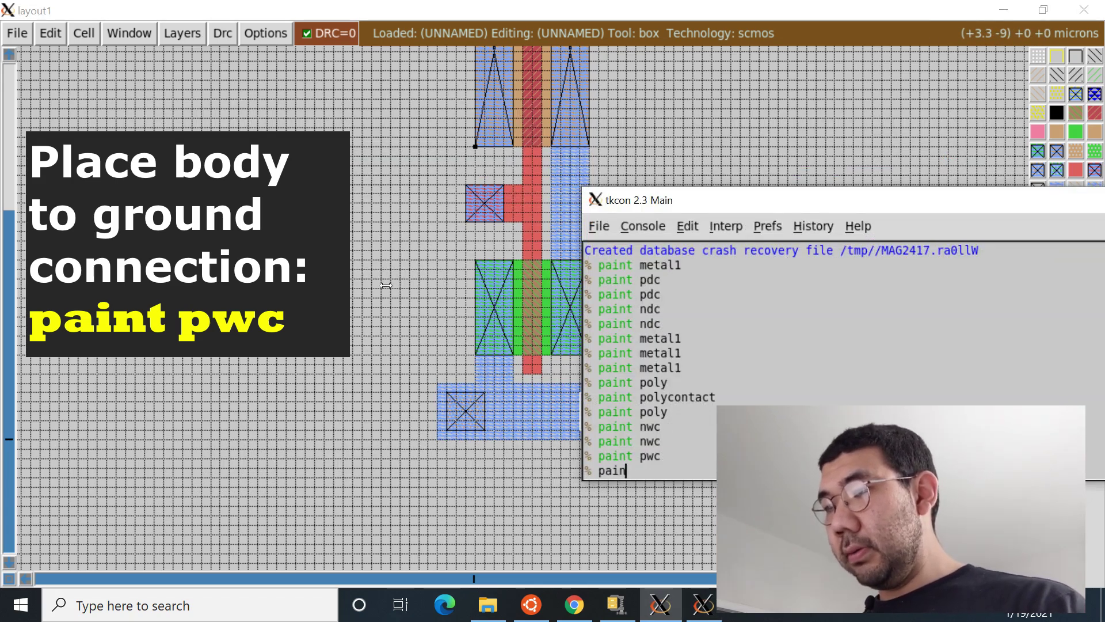
{"action": "type", "text": "wc"}
{"action": "key", "text": "Return"}
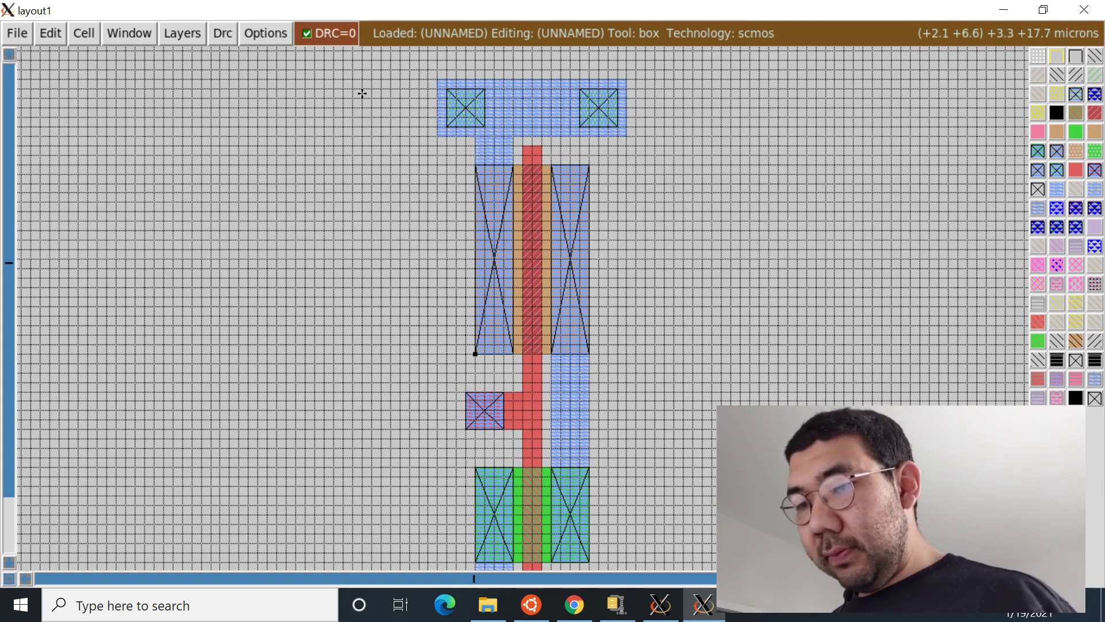
- Zoom in on the top vdd rail, shrink the box to one point on it, and move the console clear
{"action": "scroll", "coordinate": [362, 92], "scroll_direction": "up", "scroll_amount": 3}
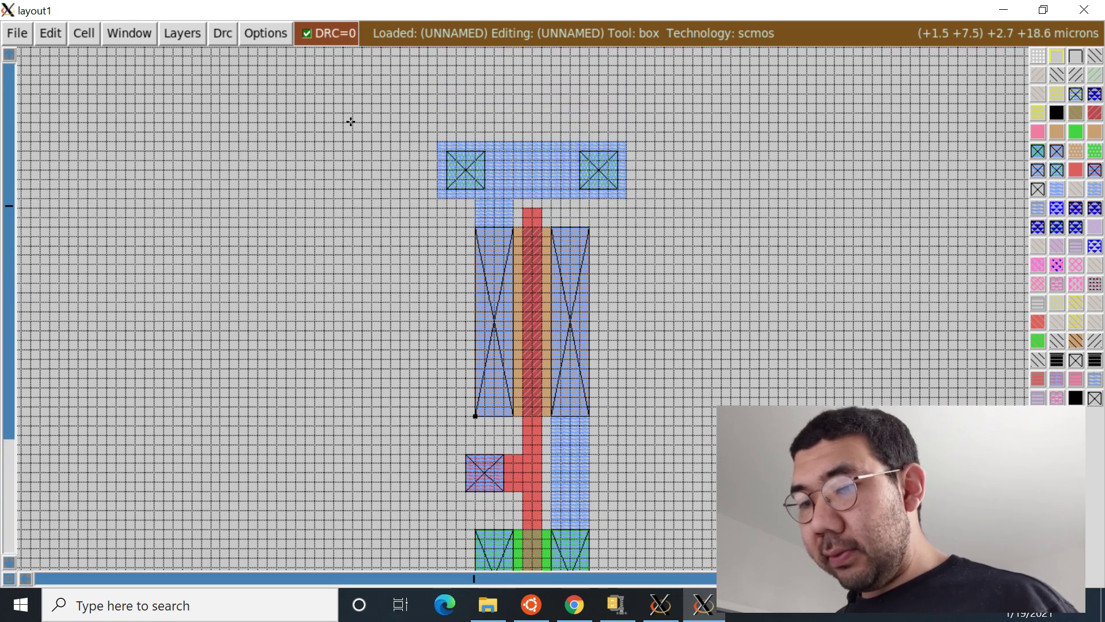
{"action": "key", "text": "z"}
{"action": "scroll", "coordinate": [356, 125], "scroll_direction": "up", "scroll_amount": 3}
{"action": "key", "text": "z"}
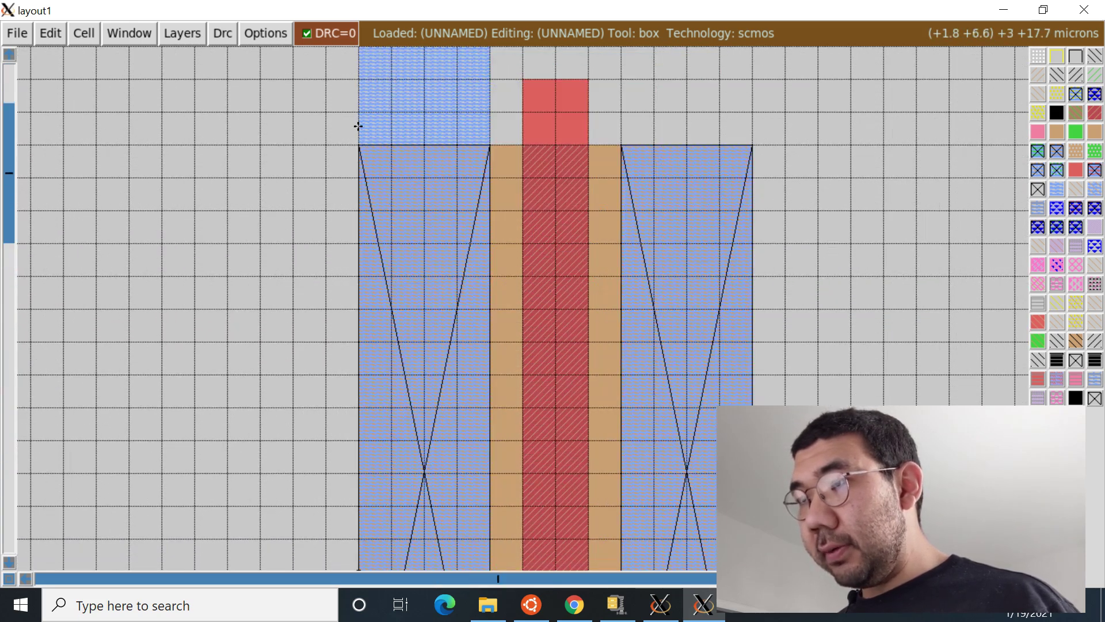
{"action": "scroll", "coordinate": [359, 127], "scroll_direction": "up", "scroll_amount": 5}
{"action": "scroll", "coordinate": [359, 126], "scroll_direction": "up", "scroll_amount": 2}
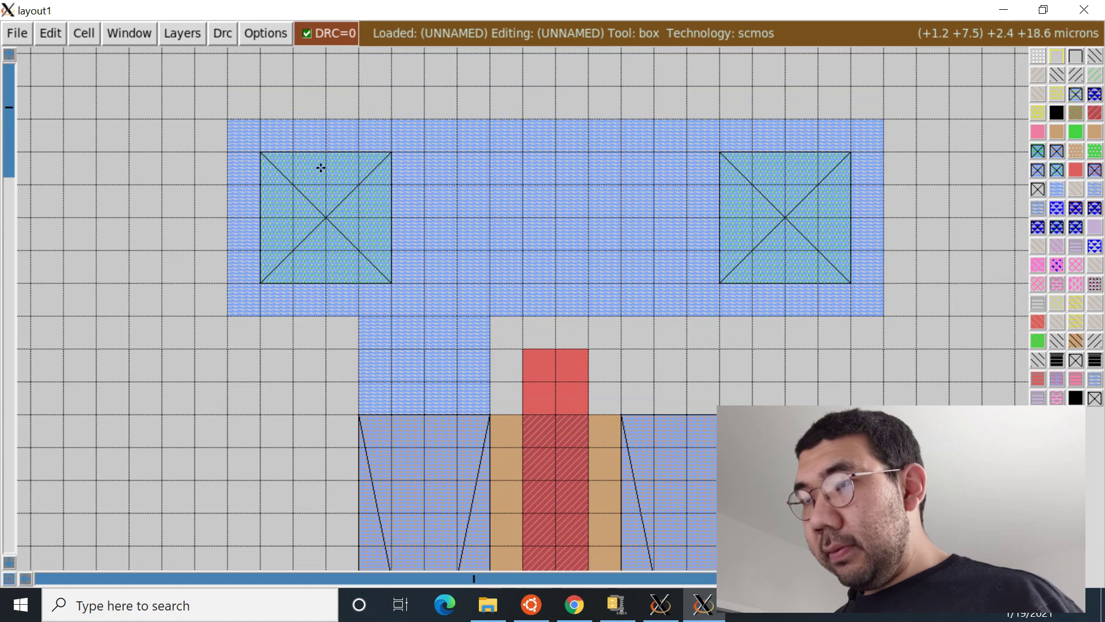
{"action": "key", "text": "s"}
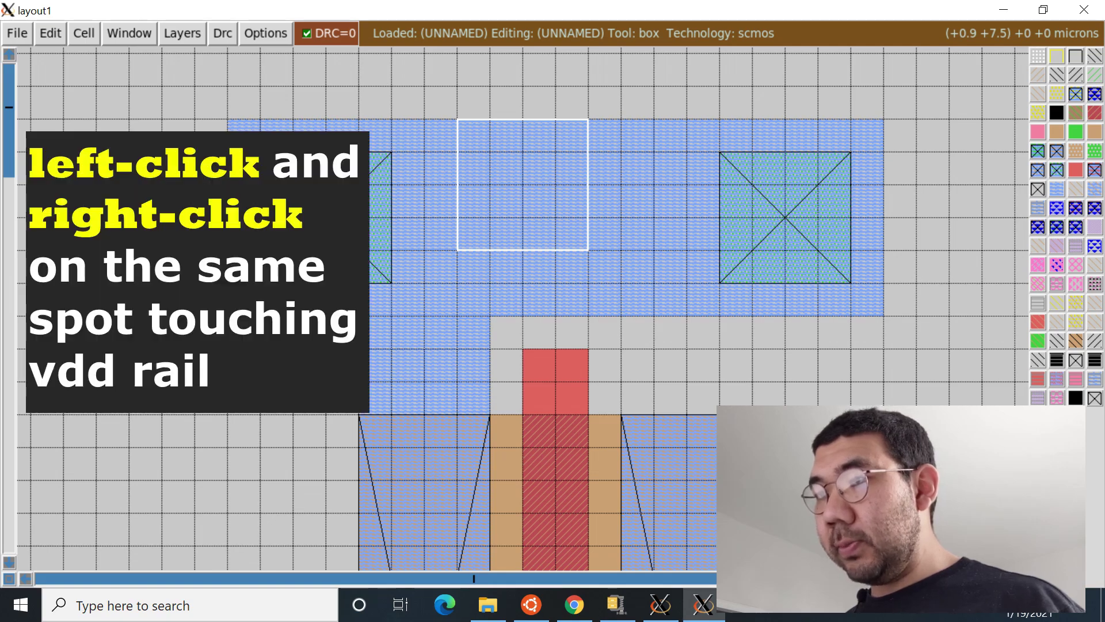
{"action": "left_click", "coordinate": [458, 250]}
{"action": "right_click", "coordinate": [457, 251]}
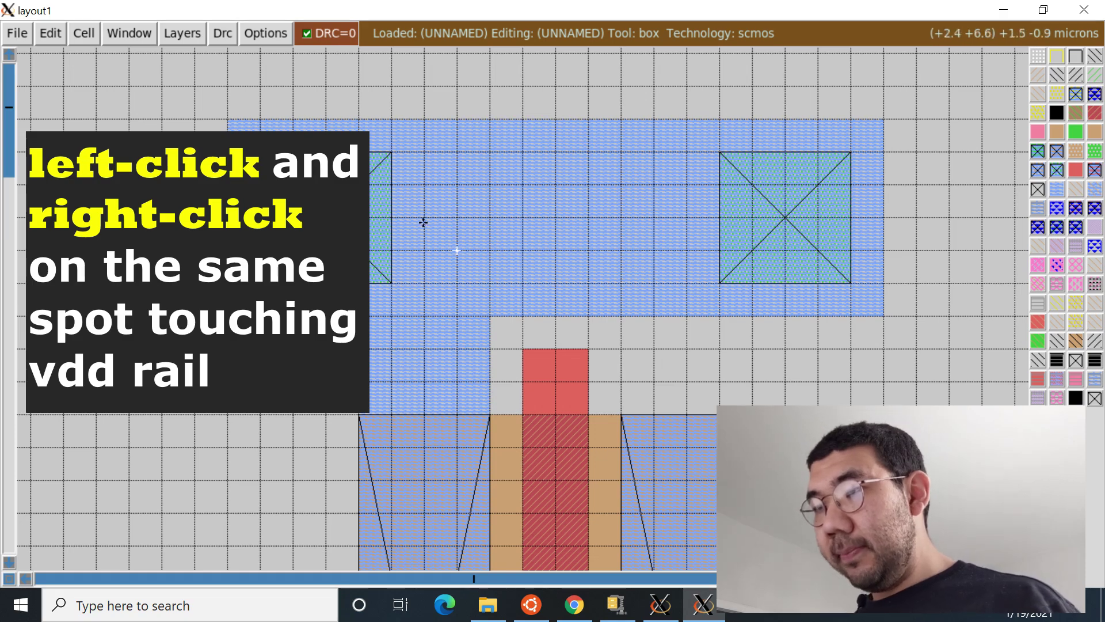
{"action": "left_click", "coordinate": [660, 604]}
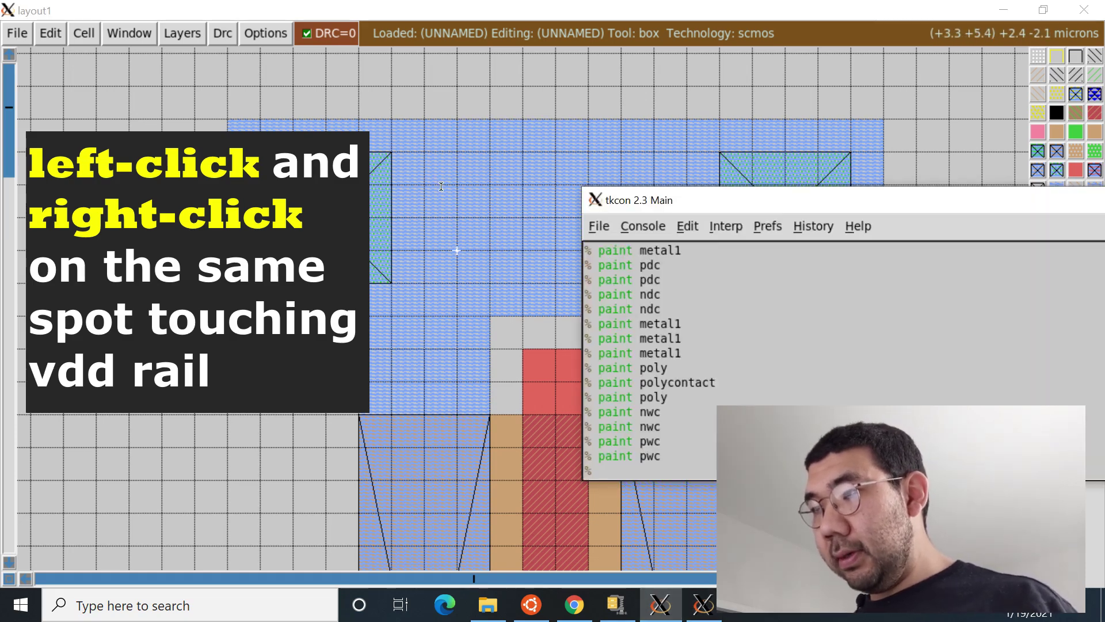
{"action": "left_click_drag", "start_coordinate": [697, 196], "coordinate": [731, 130]}
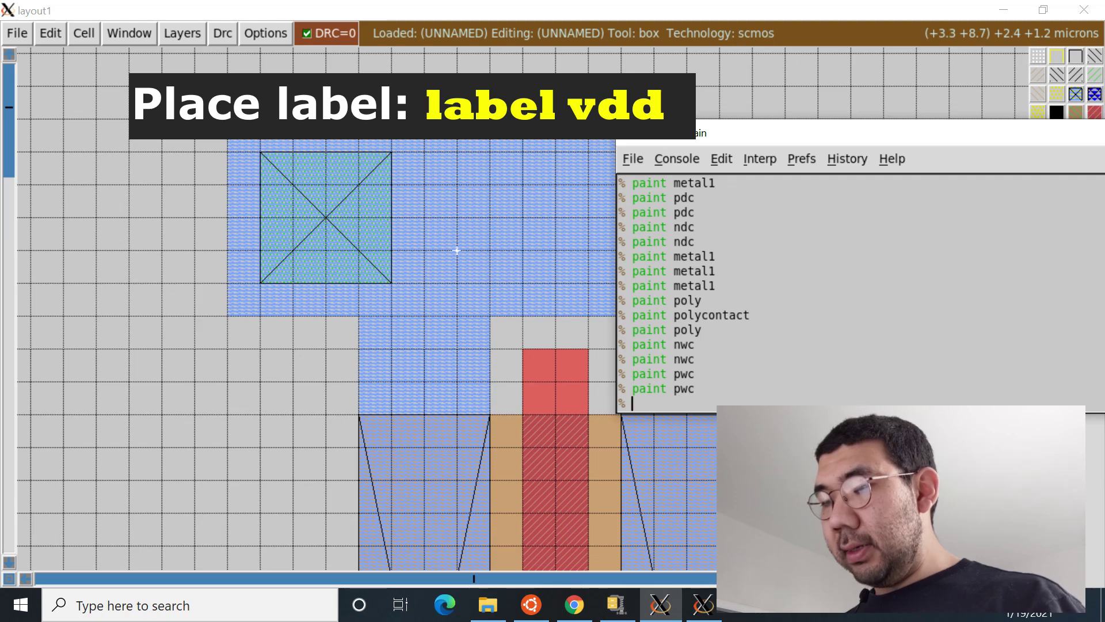
- Attach the vdd label to the top metal1 rail
{"action": "type", "text": "label vdd"}
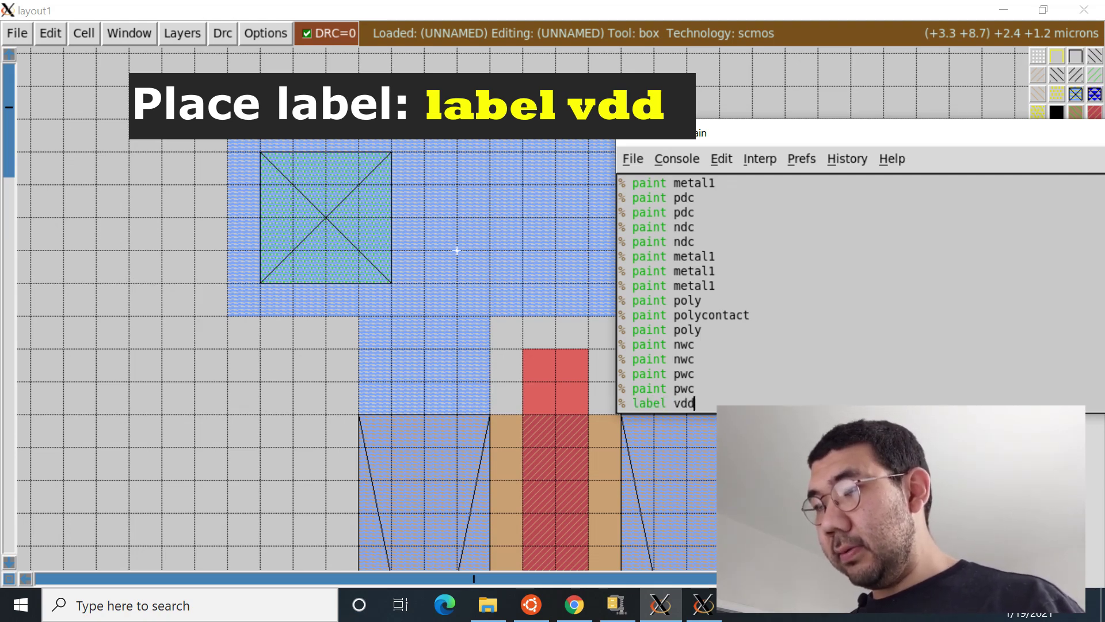
{"action": "key", "text": "Return"}
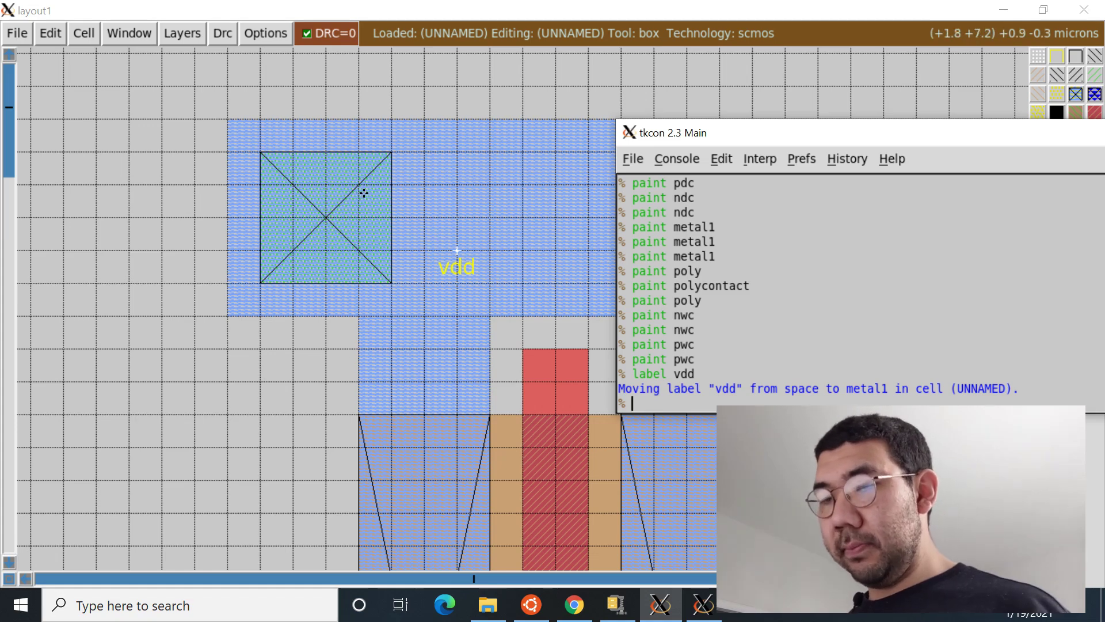
{"action": "scroll", "coordinate": [364, 194], "scroll_direction": "down", "scroll_amount": 1}
{"action": "scroll", "coordinate": [362, 195], "scroll_direction": "up", "scroll_amount": 1}
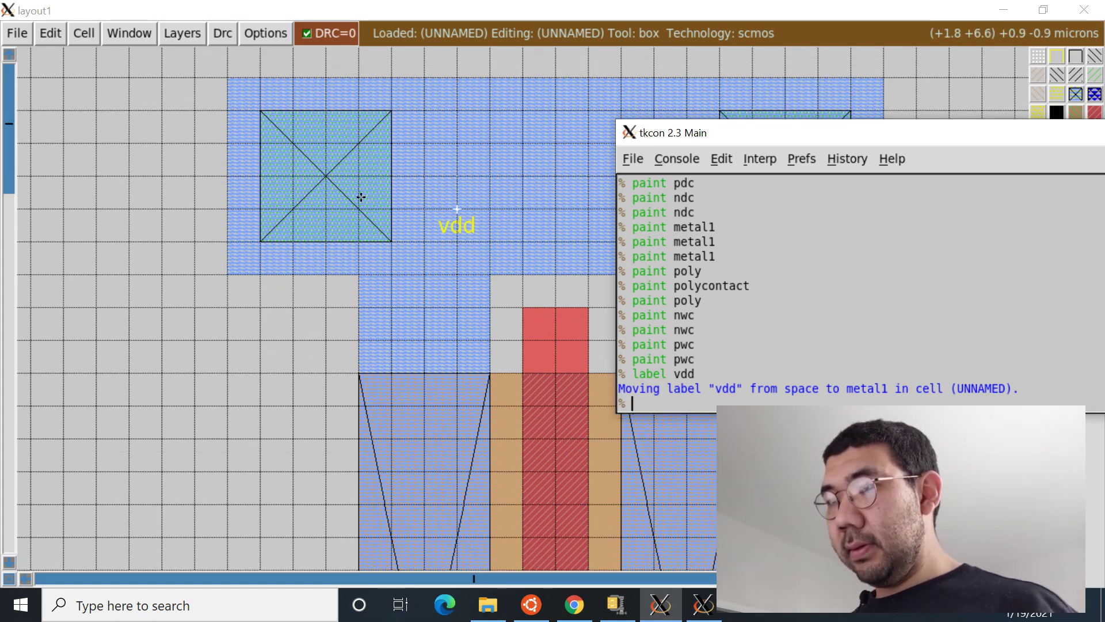
{"action": "scroll", "coordinate": [362, 195], "scroll_direction": "down", "scroll_amount": 4}
{"action": "scroll", "coordinate": [361, 197], "scroll_direction": "down", "scroll_amount": 14}
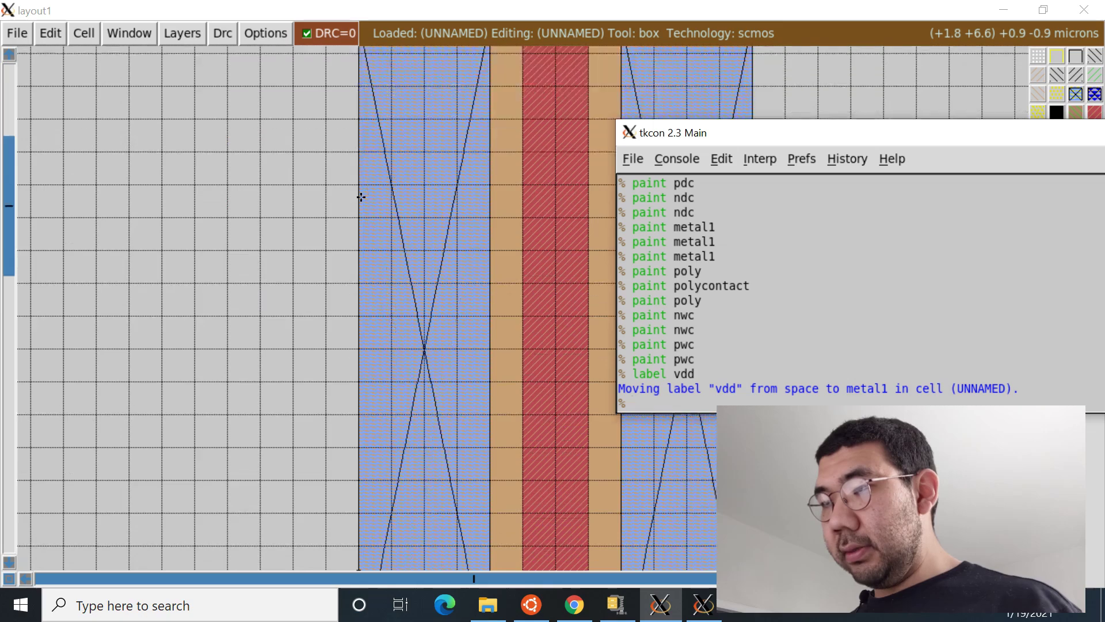
{"action": "scroll", "coordinate": [354, 207], "scroll_direction": "down", "scroll_amount": 5}
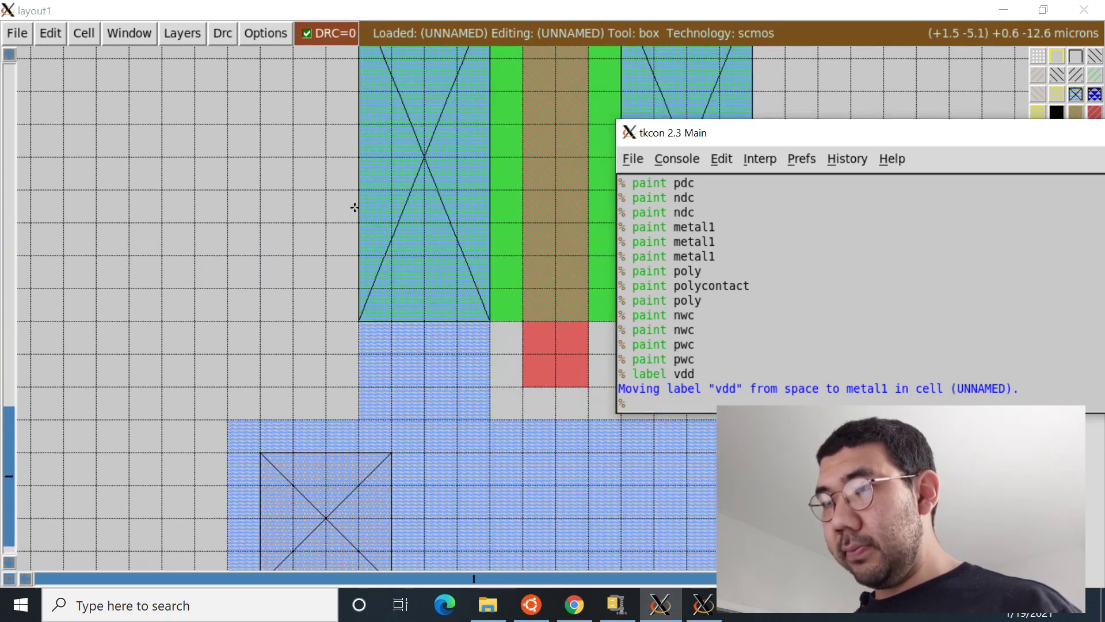
- Mark a point on the bottom metal1 rail and label it gnd
{"action": "left_click", "coordinate": [347, 282]}
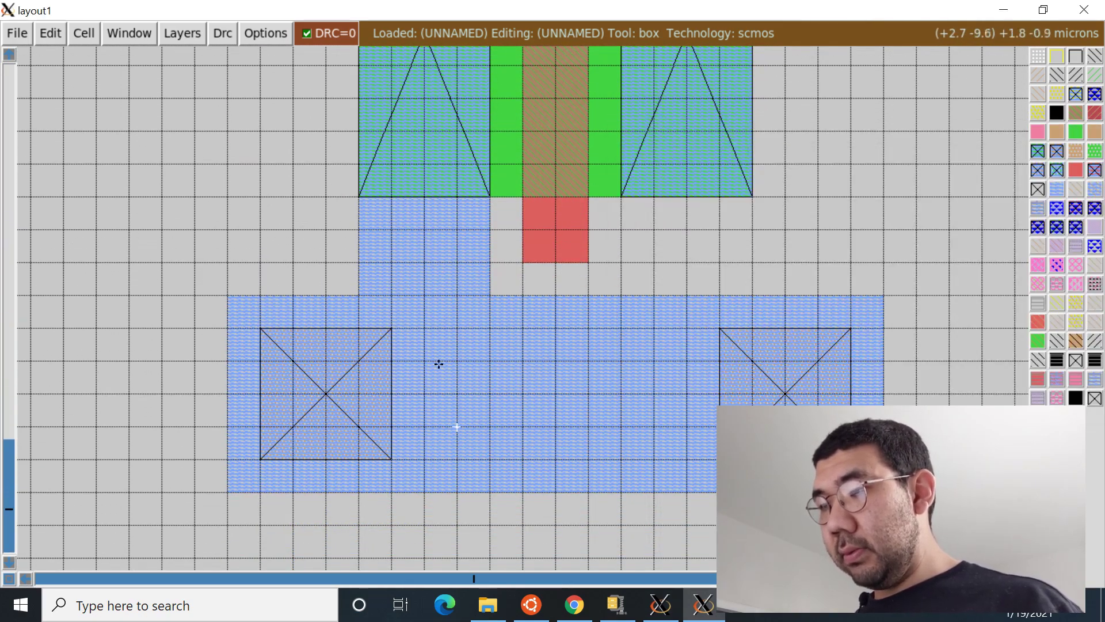
{"action": "left_click", "coordinate": [661, 605]}
{"action": "type", "text": "l"}
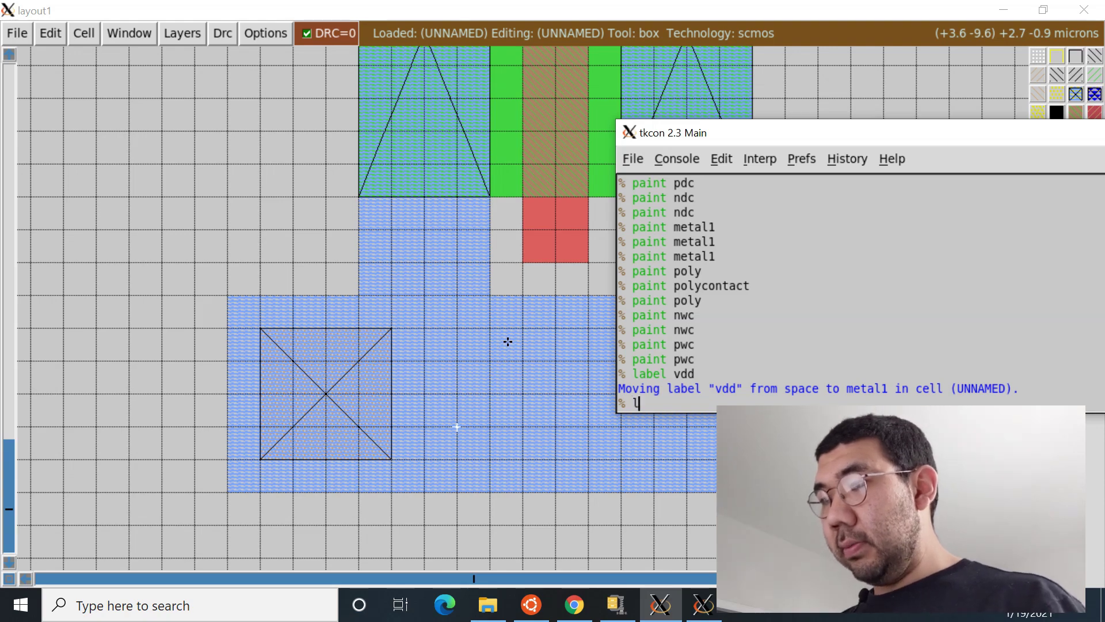
{"action": "type", "text": "abel gnd"}
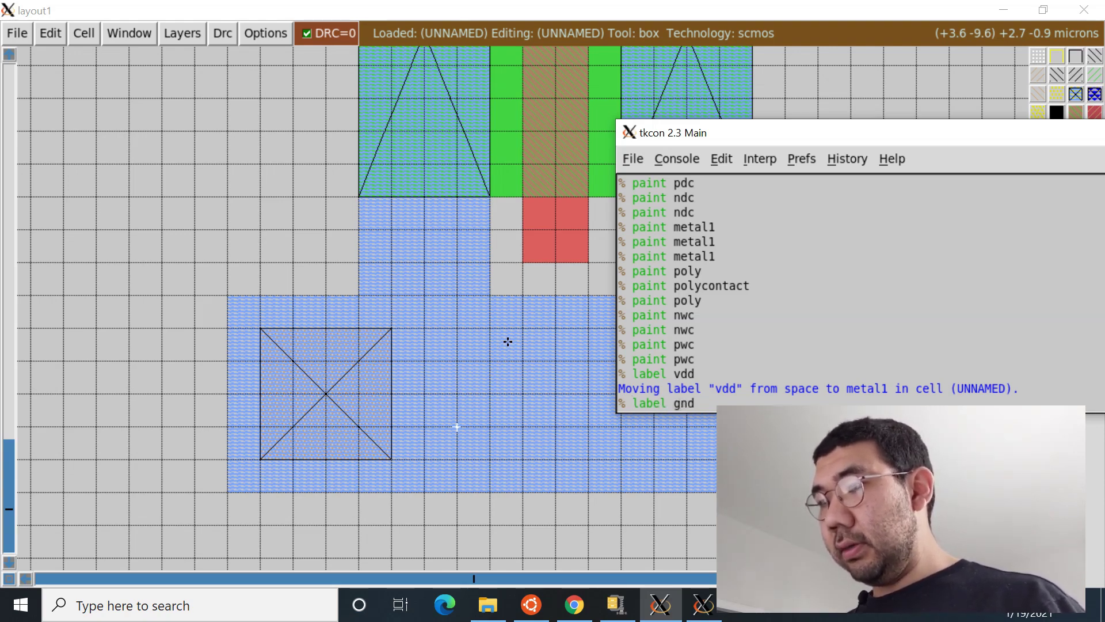
{"action": "key", "text": "Return"}
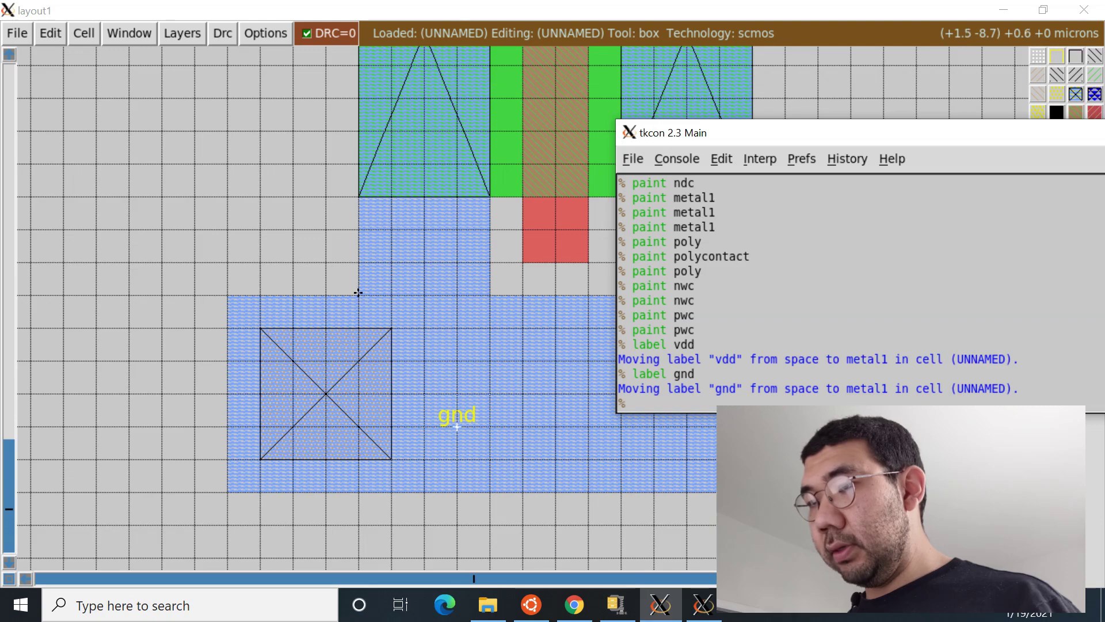
{"action": "scroll", "coordinate": [358, 292], "scroll_direction": "up", "scroll_amount": 5}
- Mark a point on the output metal1 strip and label it Z
{"action": "scroll", "coordinate": [358, 293], "scroll_direction": "up", "scroll_amount": 1}
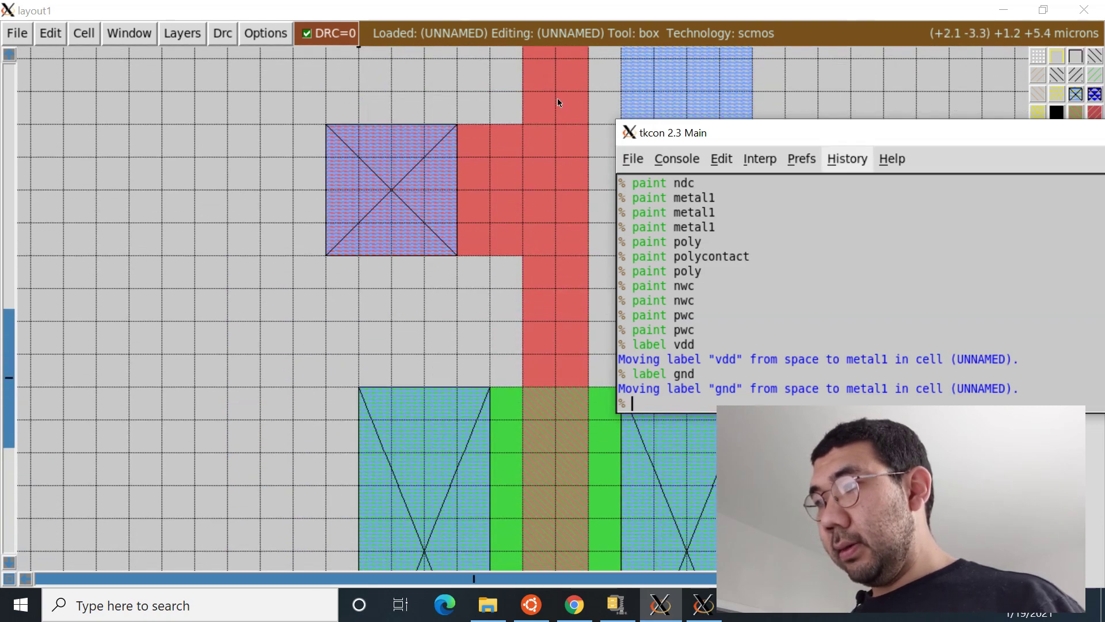
{"action": "left_click_drag", "start_coordinate": [742, 132], "coordinate": [939, 356]}
{"action": "scroll", "coordinate": [482, 150], "scroll_direction": "up", "scroll_amount": 1}
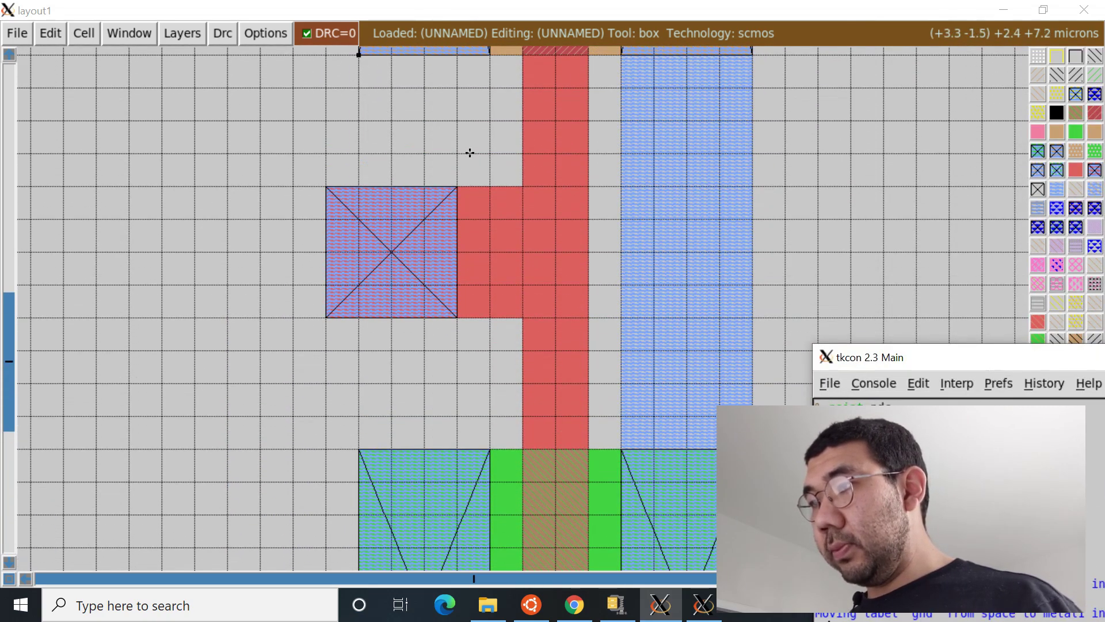
{"action": "left_click", "coordinate": [686, 219]}
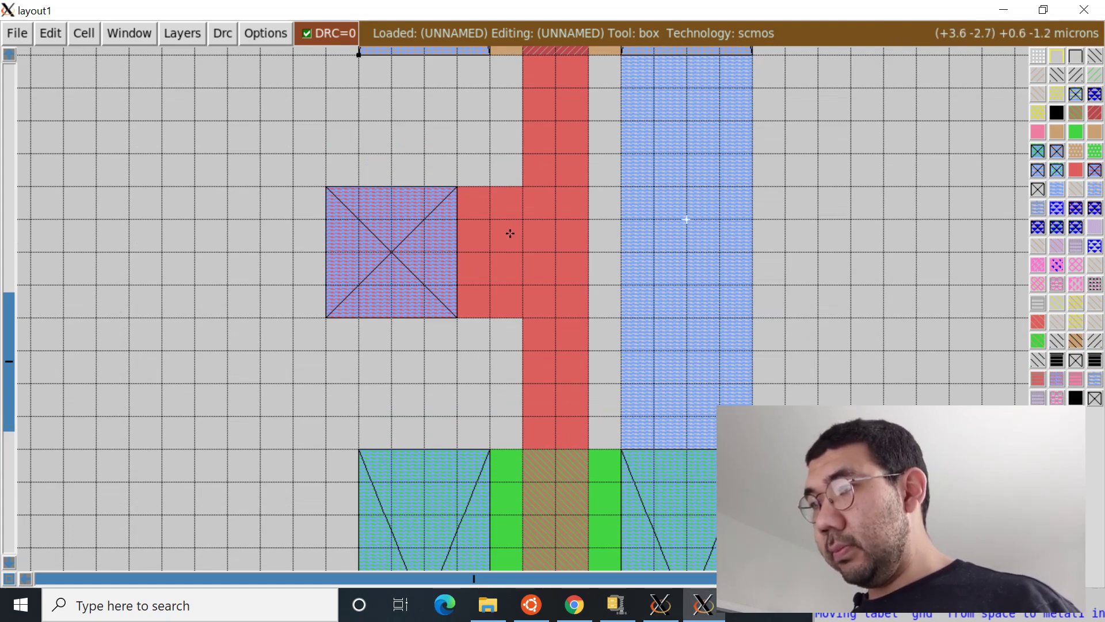
{"action": "key", "text": "alt+Tab"}
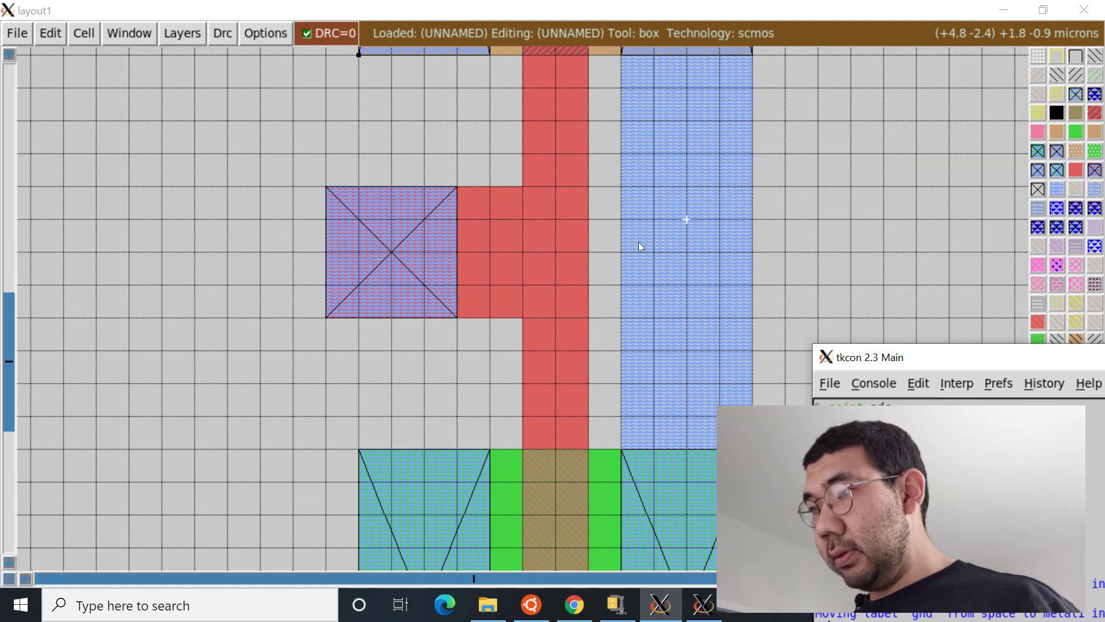
{"action": "mouse_move", "coordinate": [898, 379]}
{"action": "left_mouse_down"}
{"action": "mouse_move", "coordinate": [796, 360]}
{"action": "mouse_move", "coordinate": [853, 195]}
{"action": "left_mouse_up"}
{"action": "type", "text": "label"}
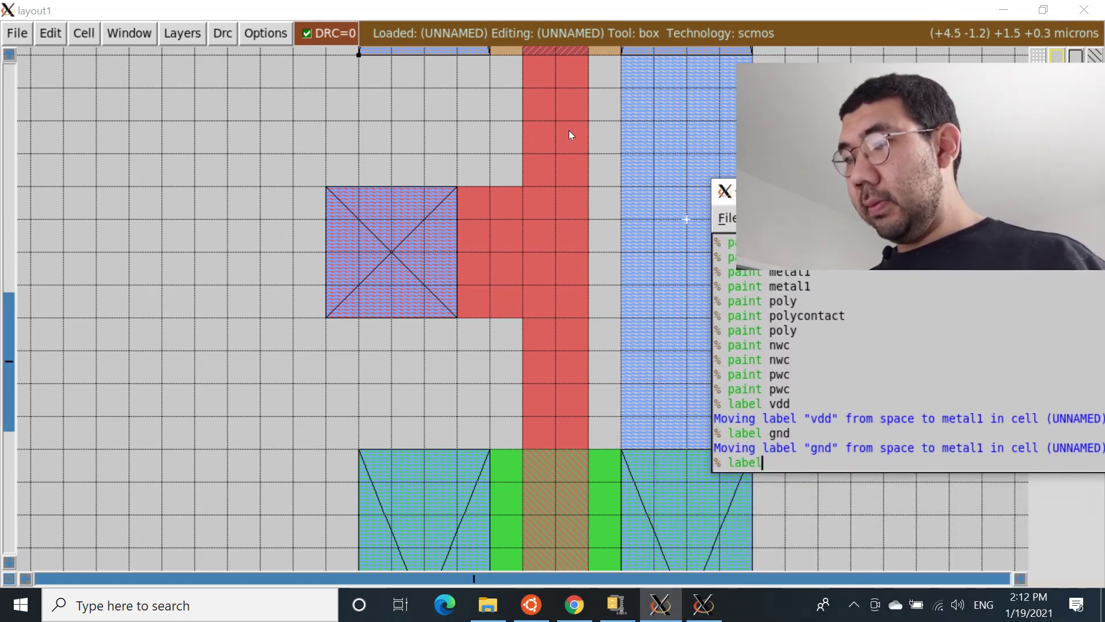
{"action": "type", "text": " Z"}
{"action": "key", "text": "Return"}
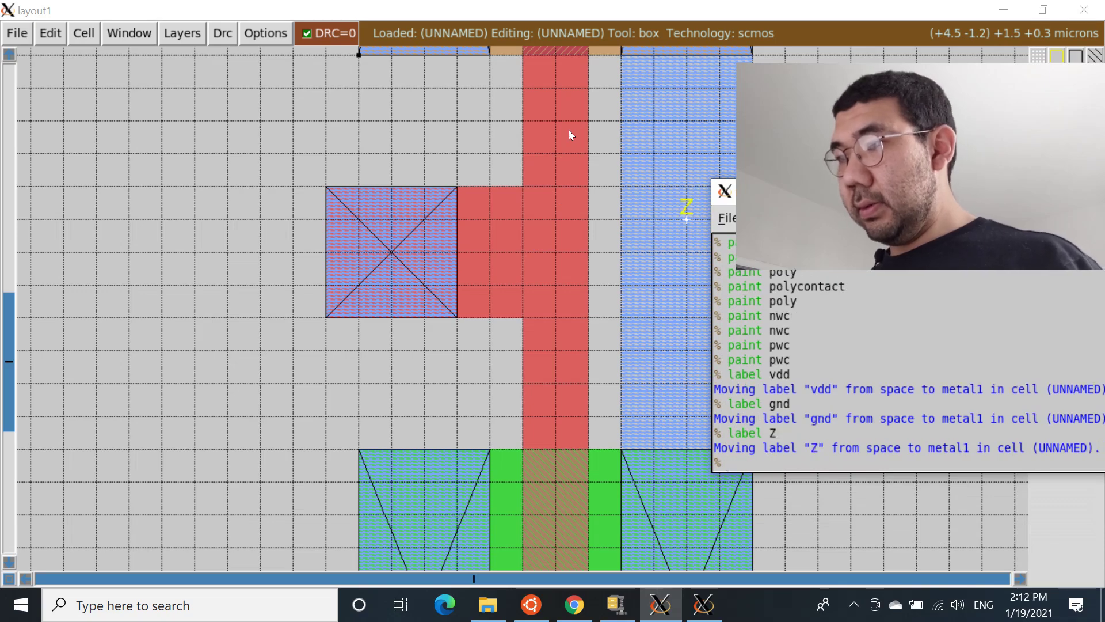
- Mark the poly contact's centre and label it A
{"action": "left_click", "coordinate": [263, 170]}
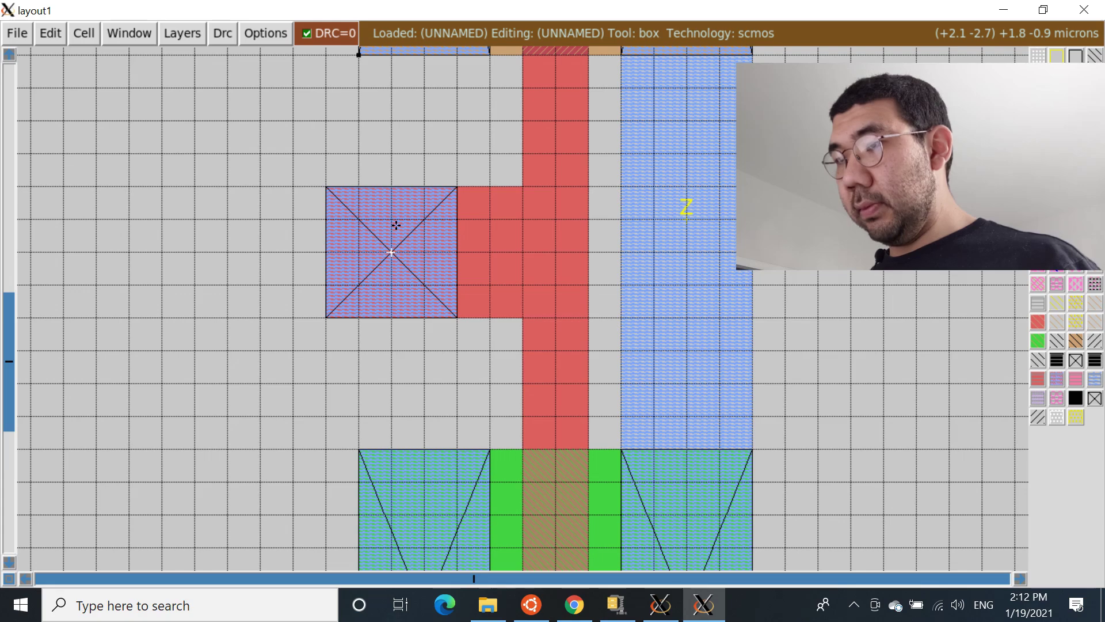
{"action": "key", "text": "colon"}
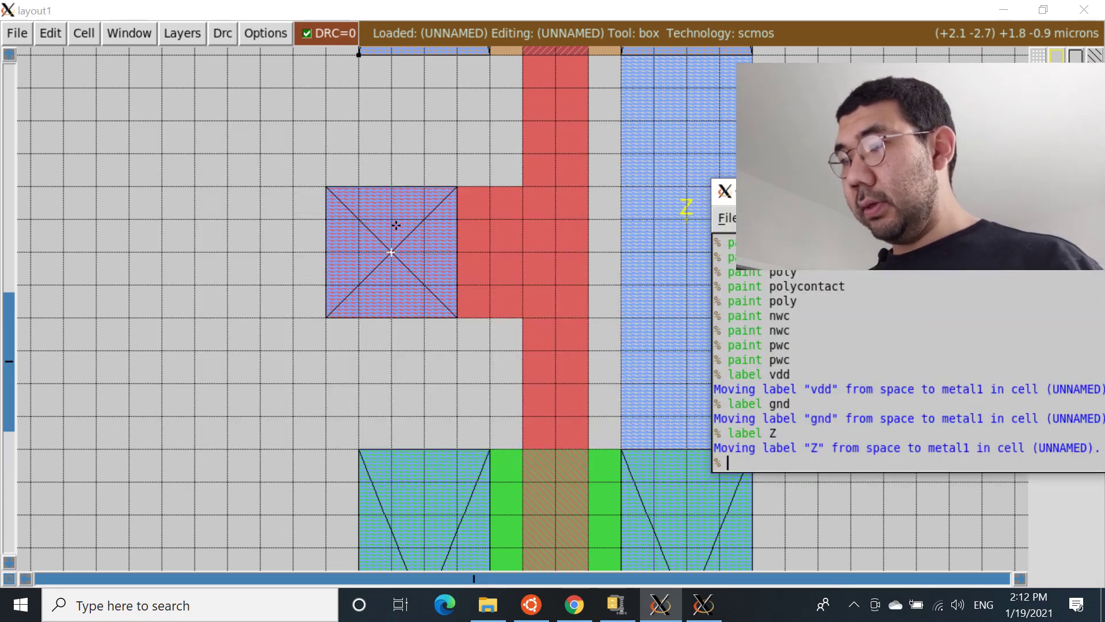
{"action": "type", "text": "label A"}
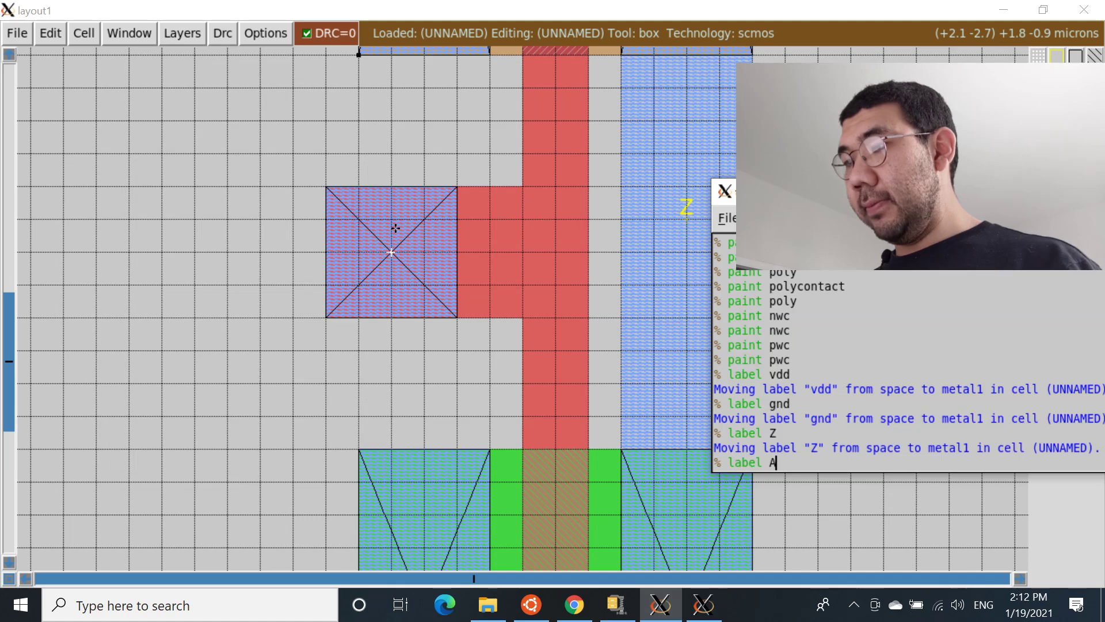
{"action": "key", "text": "Return"}
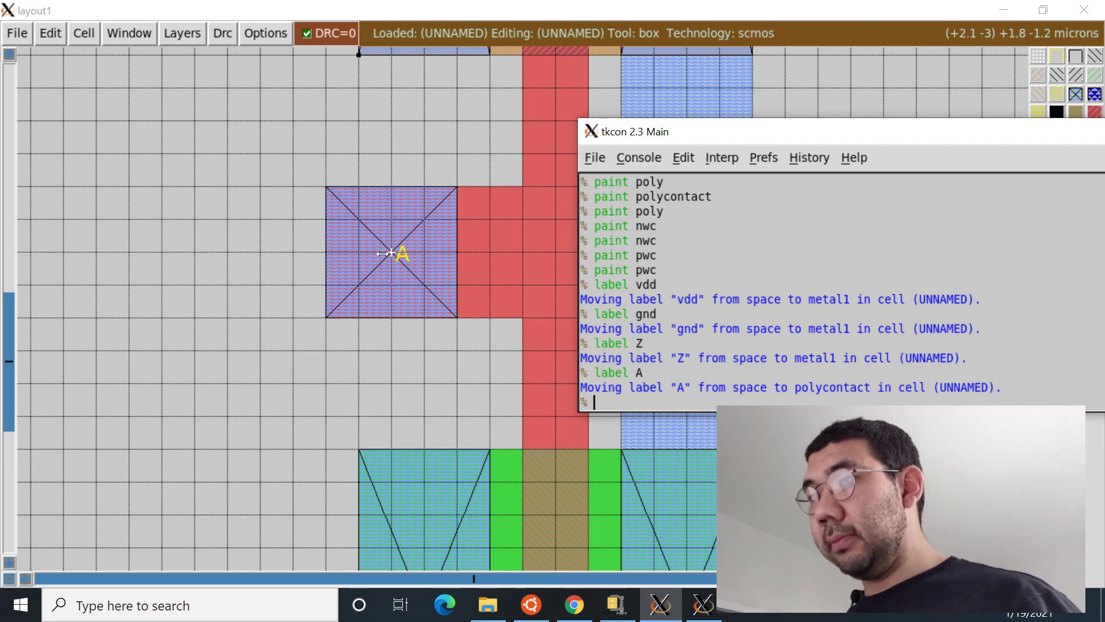
- Zoom out to show the whole inverter and hide the layout grid
{"action": "scroll", "coordinate": [353, 244], "scroll_direction": "up", "scroll_amount": 2}
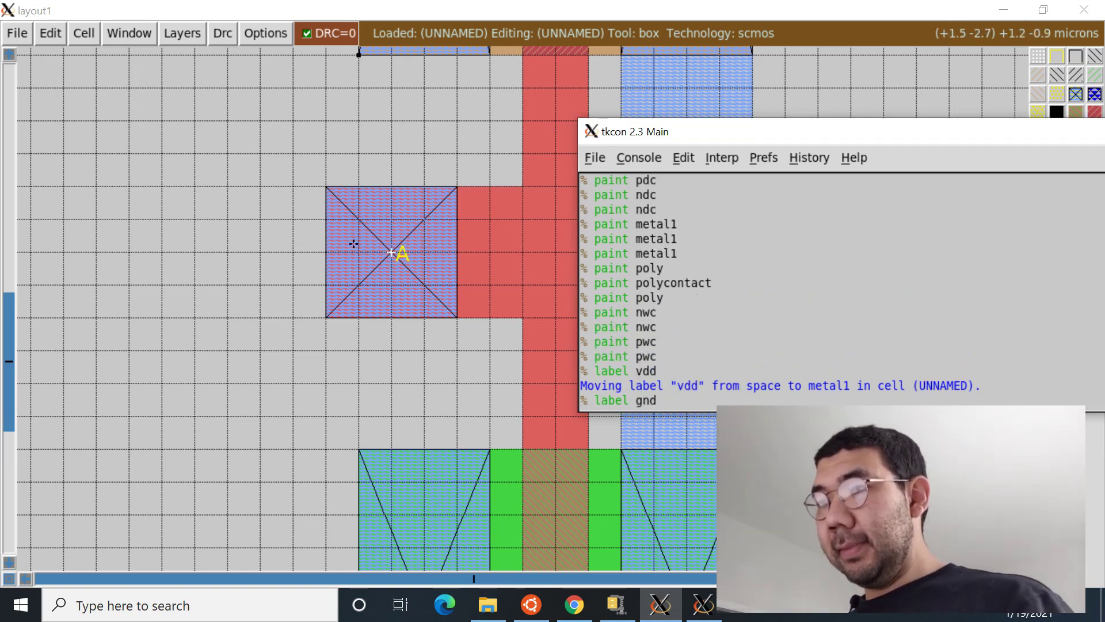
{"action": "left_click", "coordinate": [344, 248]}
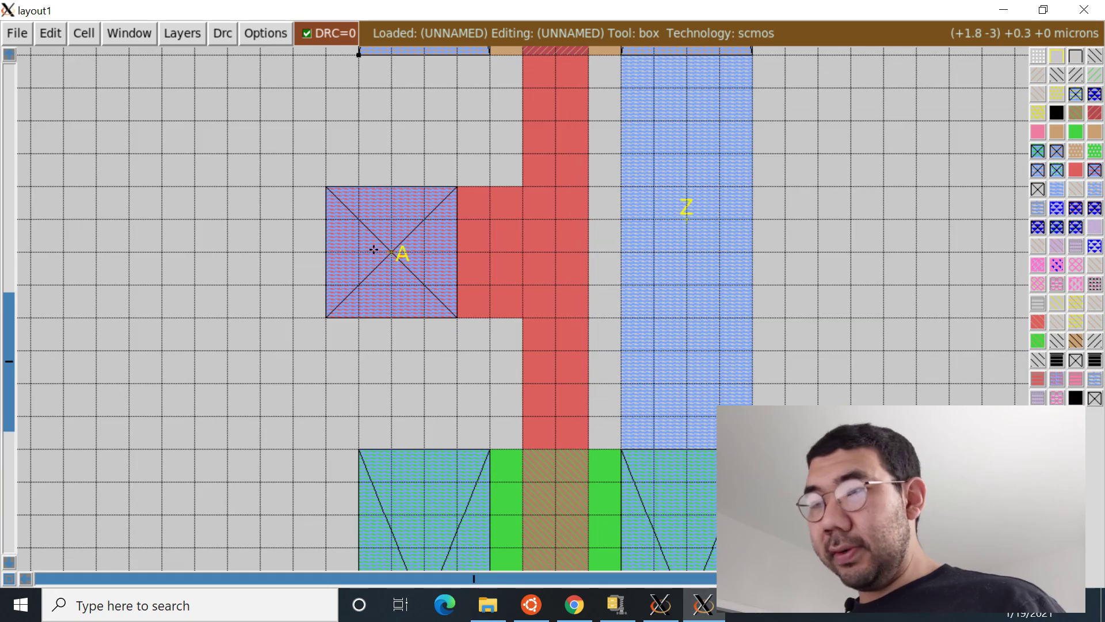
{"action": "key", "text": "shift+z"}
{"action": "key", "text": "shift+z"}
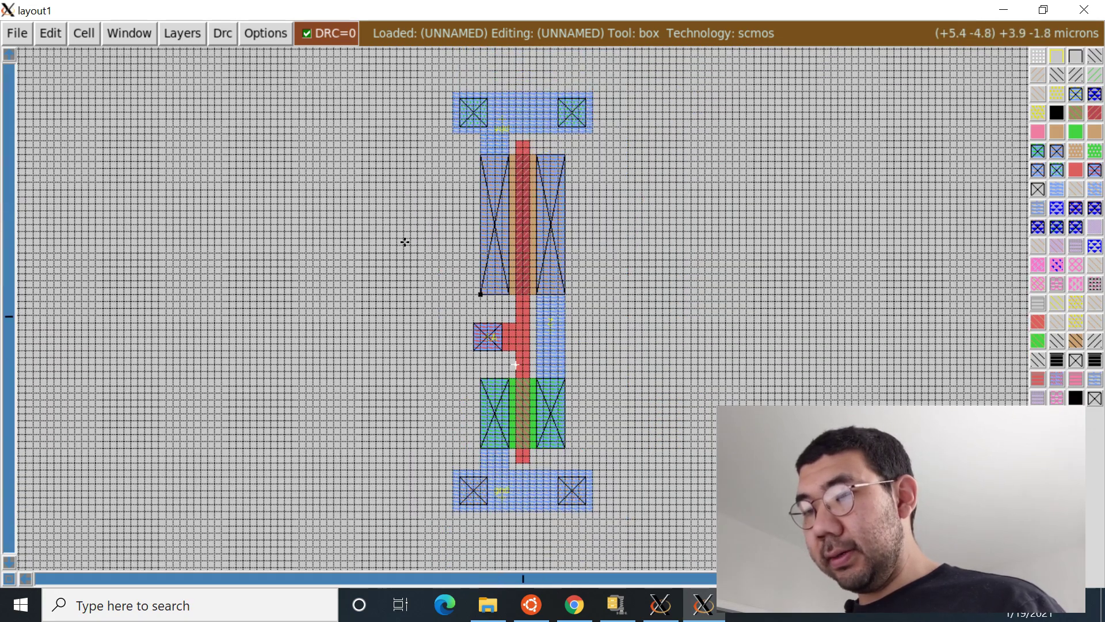
{"action": "key", "text": "g"}
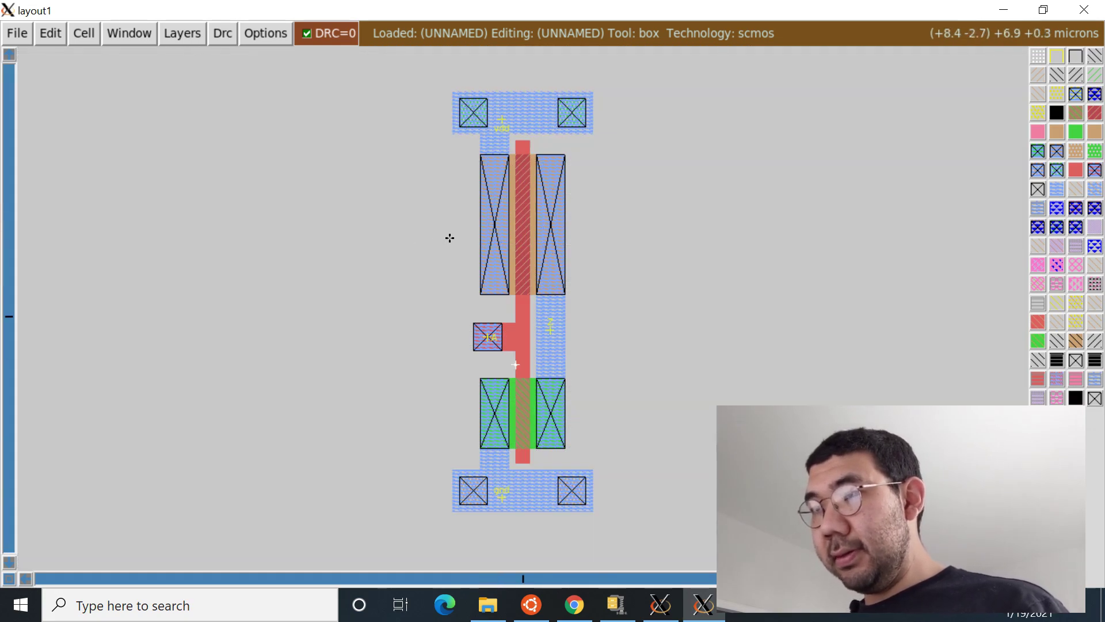